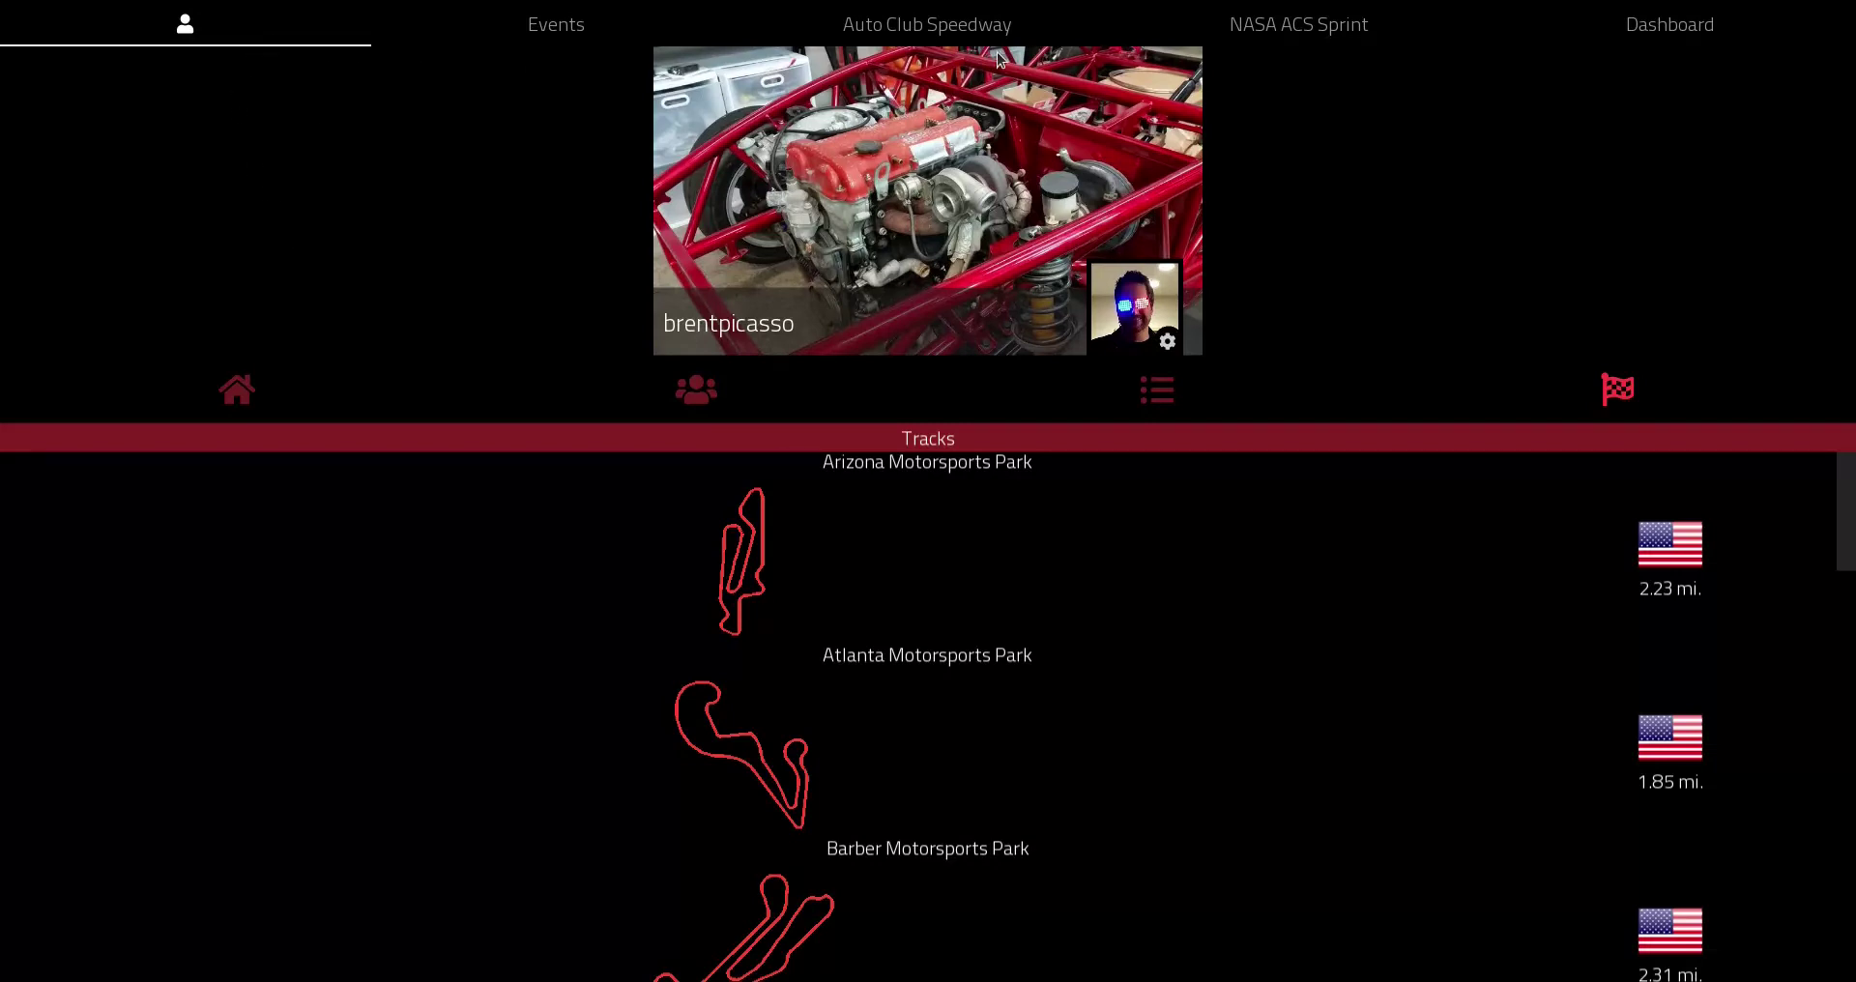
# Step: Open the NASA ACS Sprint event (03/20/21) from the Auto Club Speedway track page
pyautogui.click(963, 35)
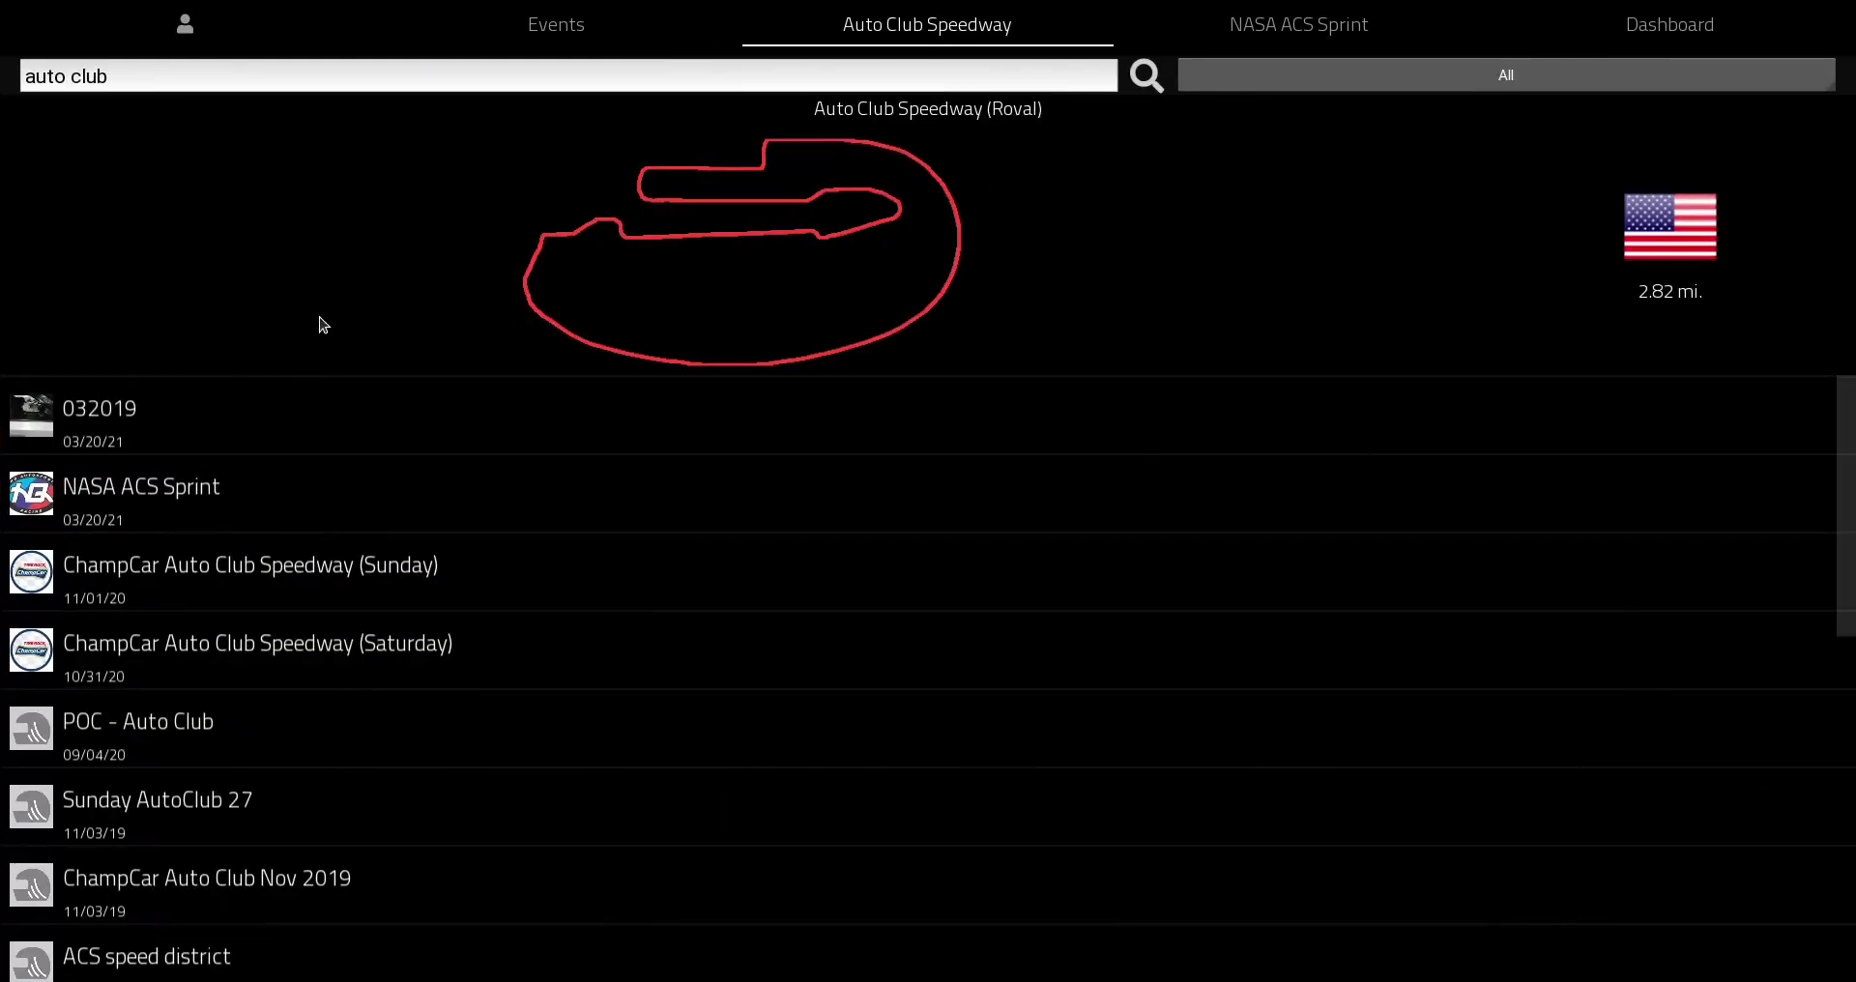
pyautogui.click(93, 489)
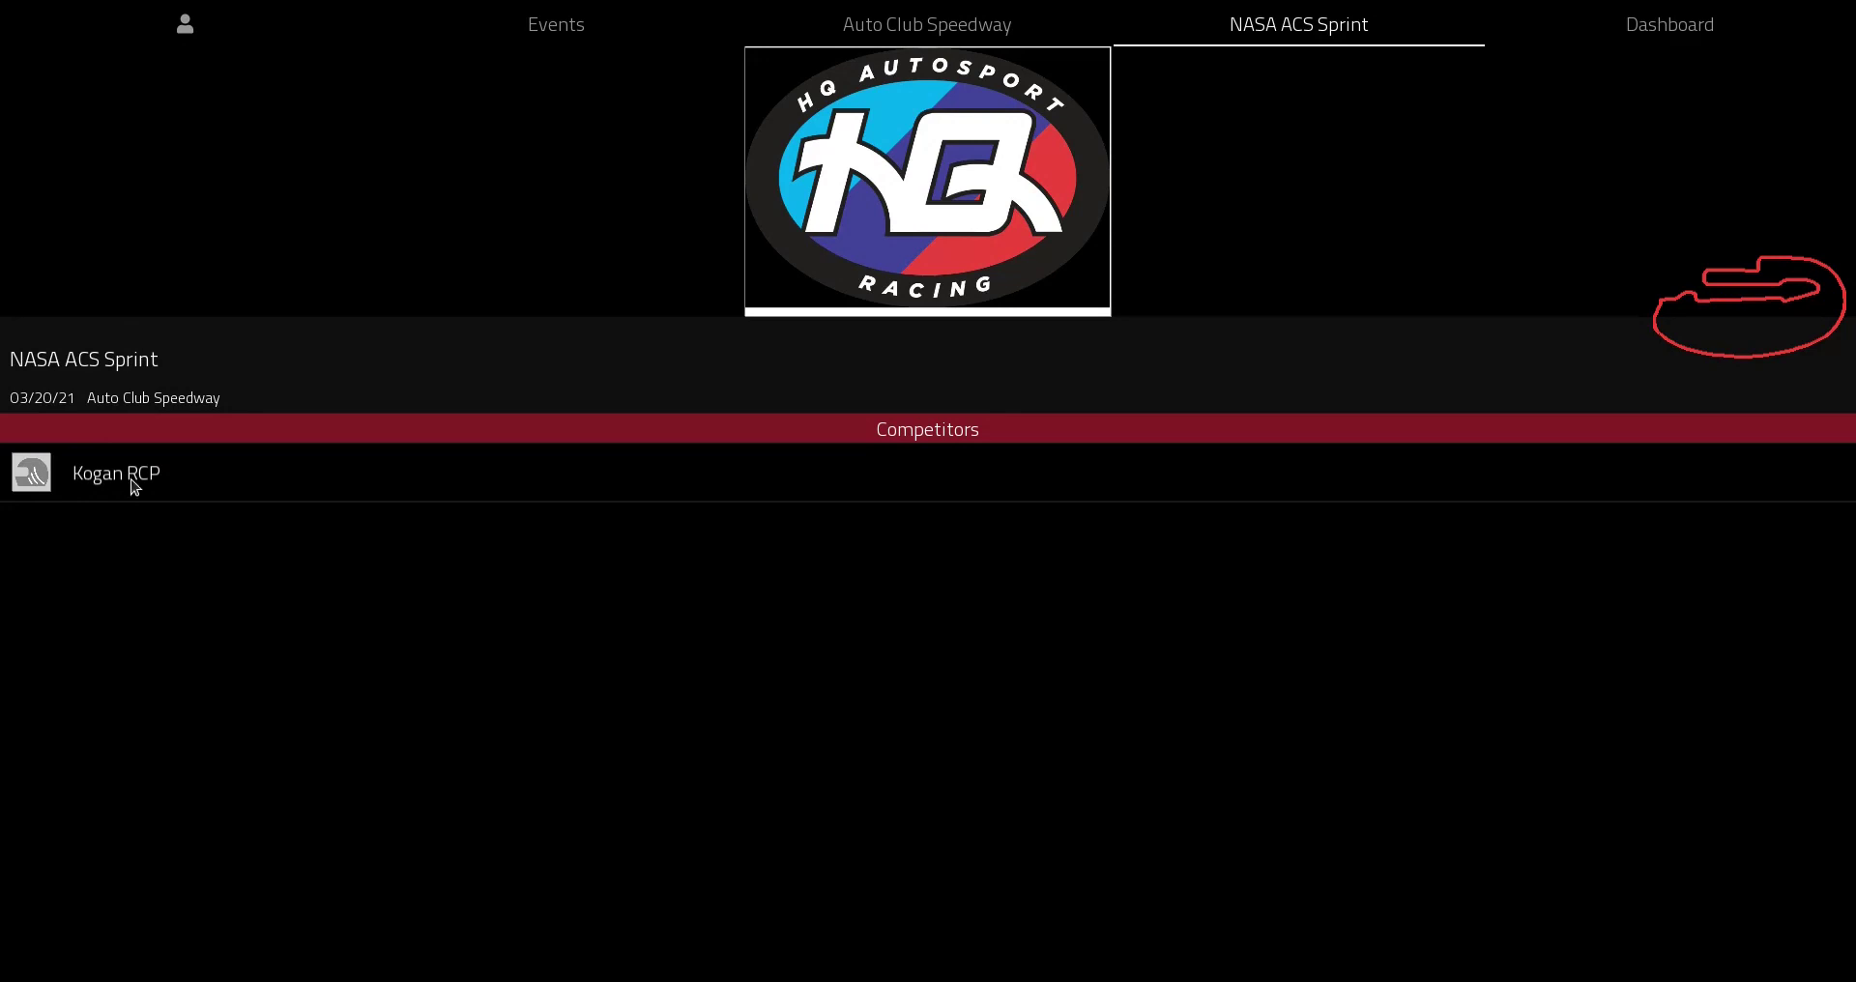
# Step: Load Kogan RCP's data onto the dashboard and collapse the laps list
pyautogui.click(132, 482)
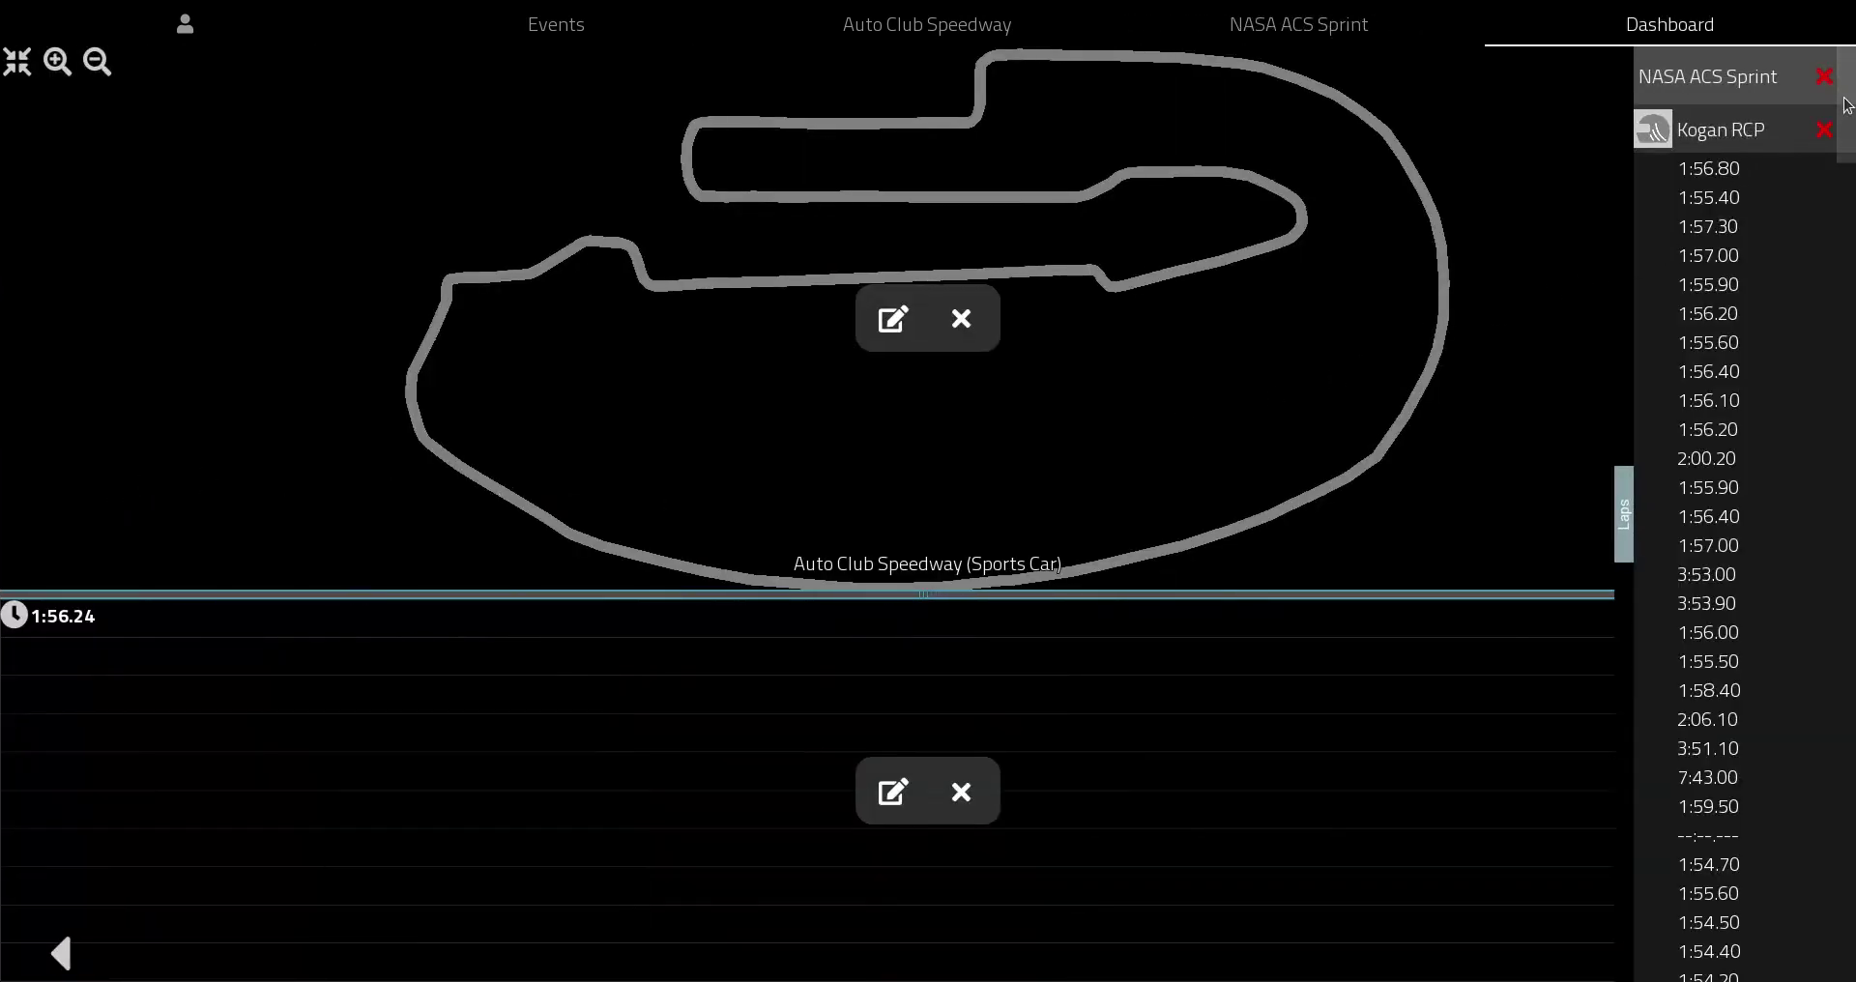
pyautogui.scroll(-5, 1848, 103)
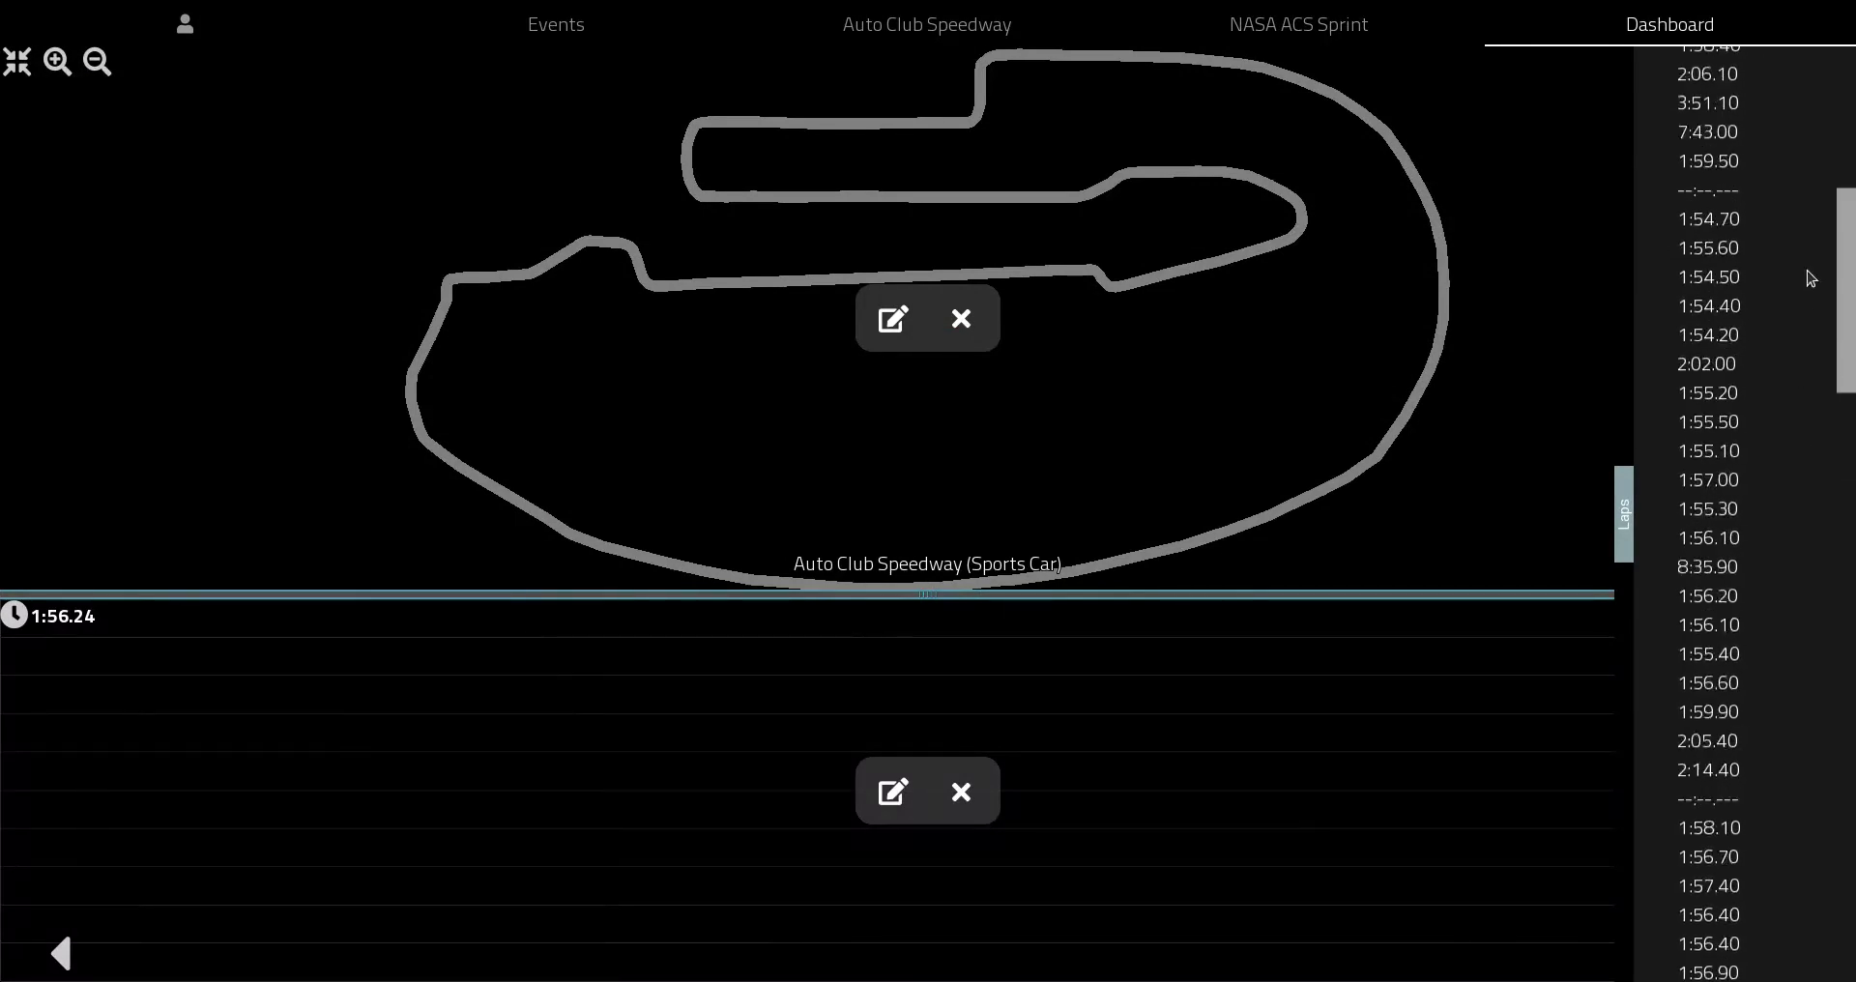
pyautogui.scroll(5, 1810, 220)
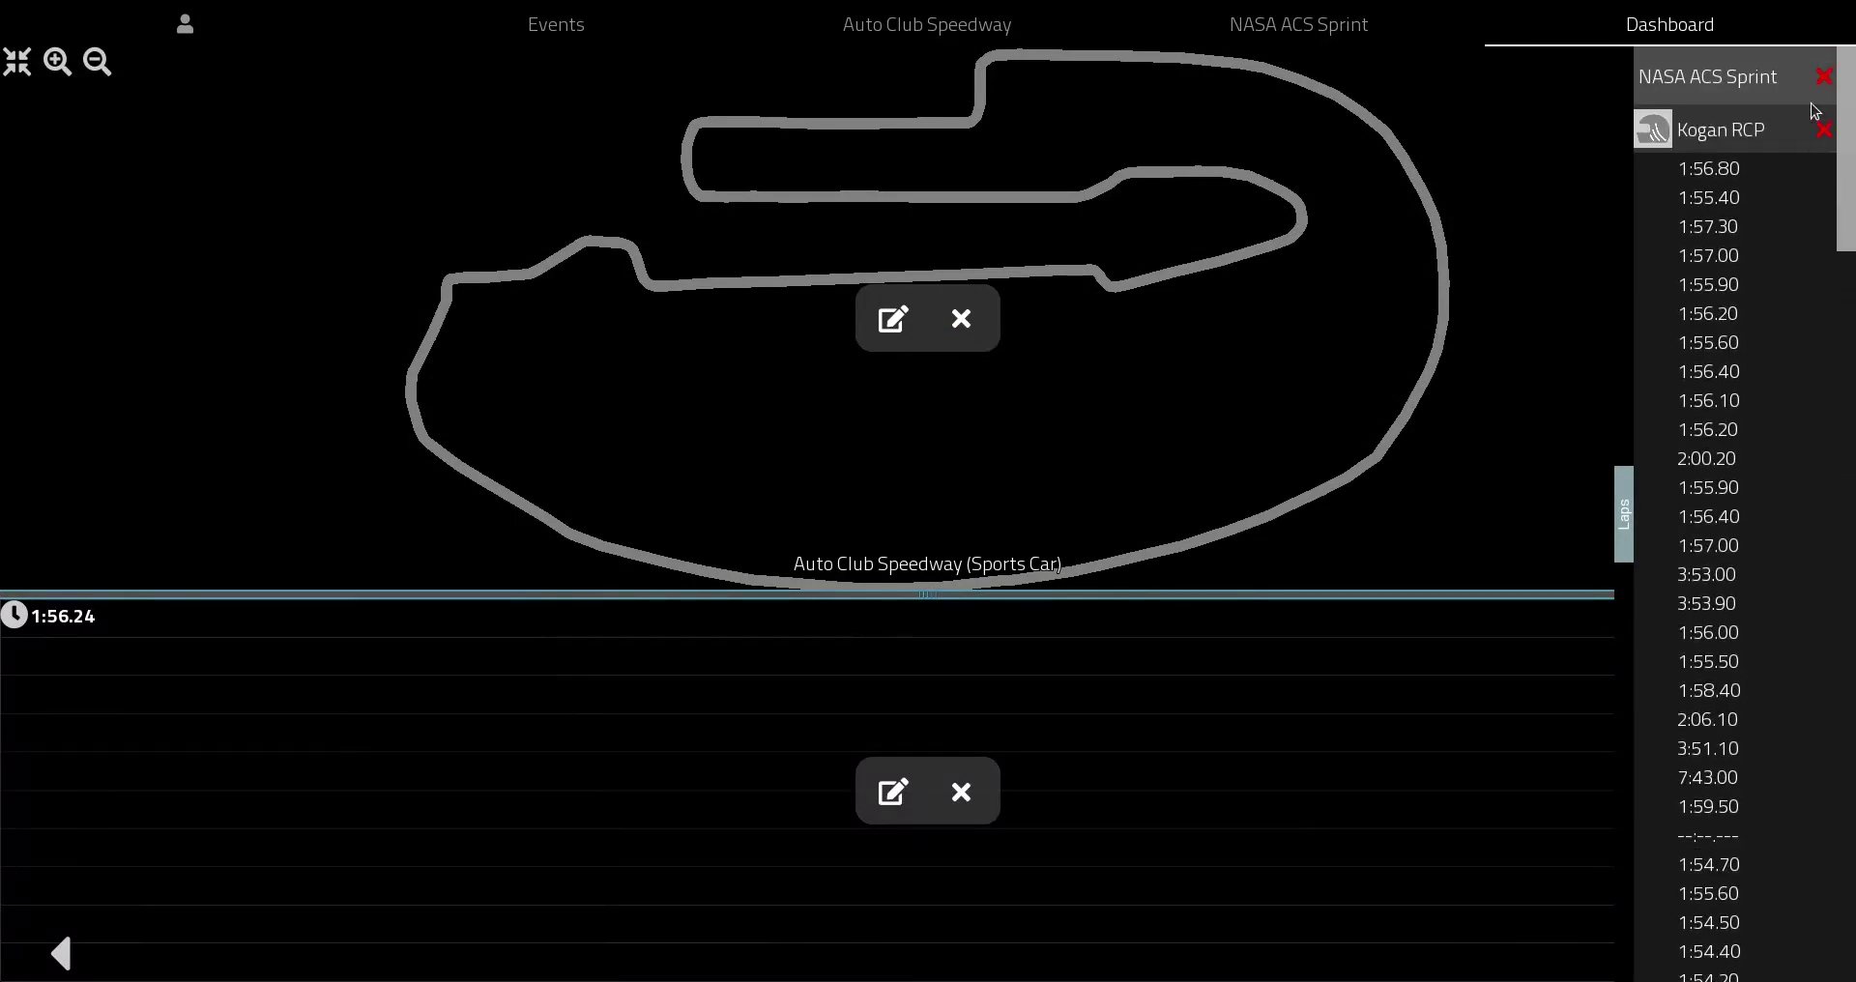
pyautogui.click(1624, 497)
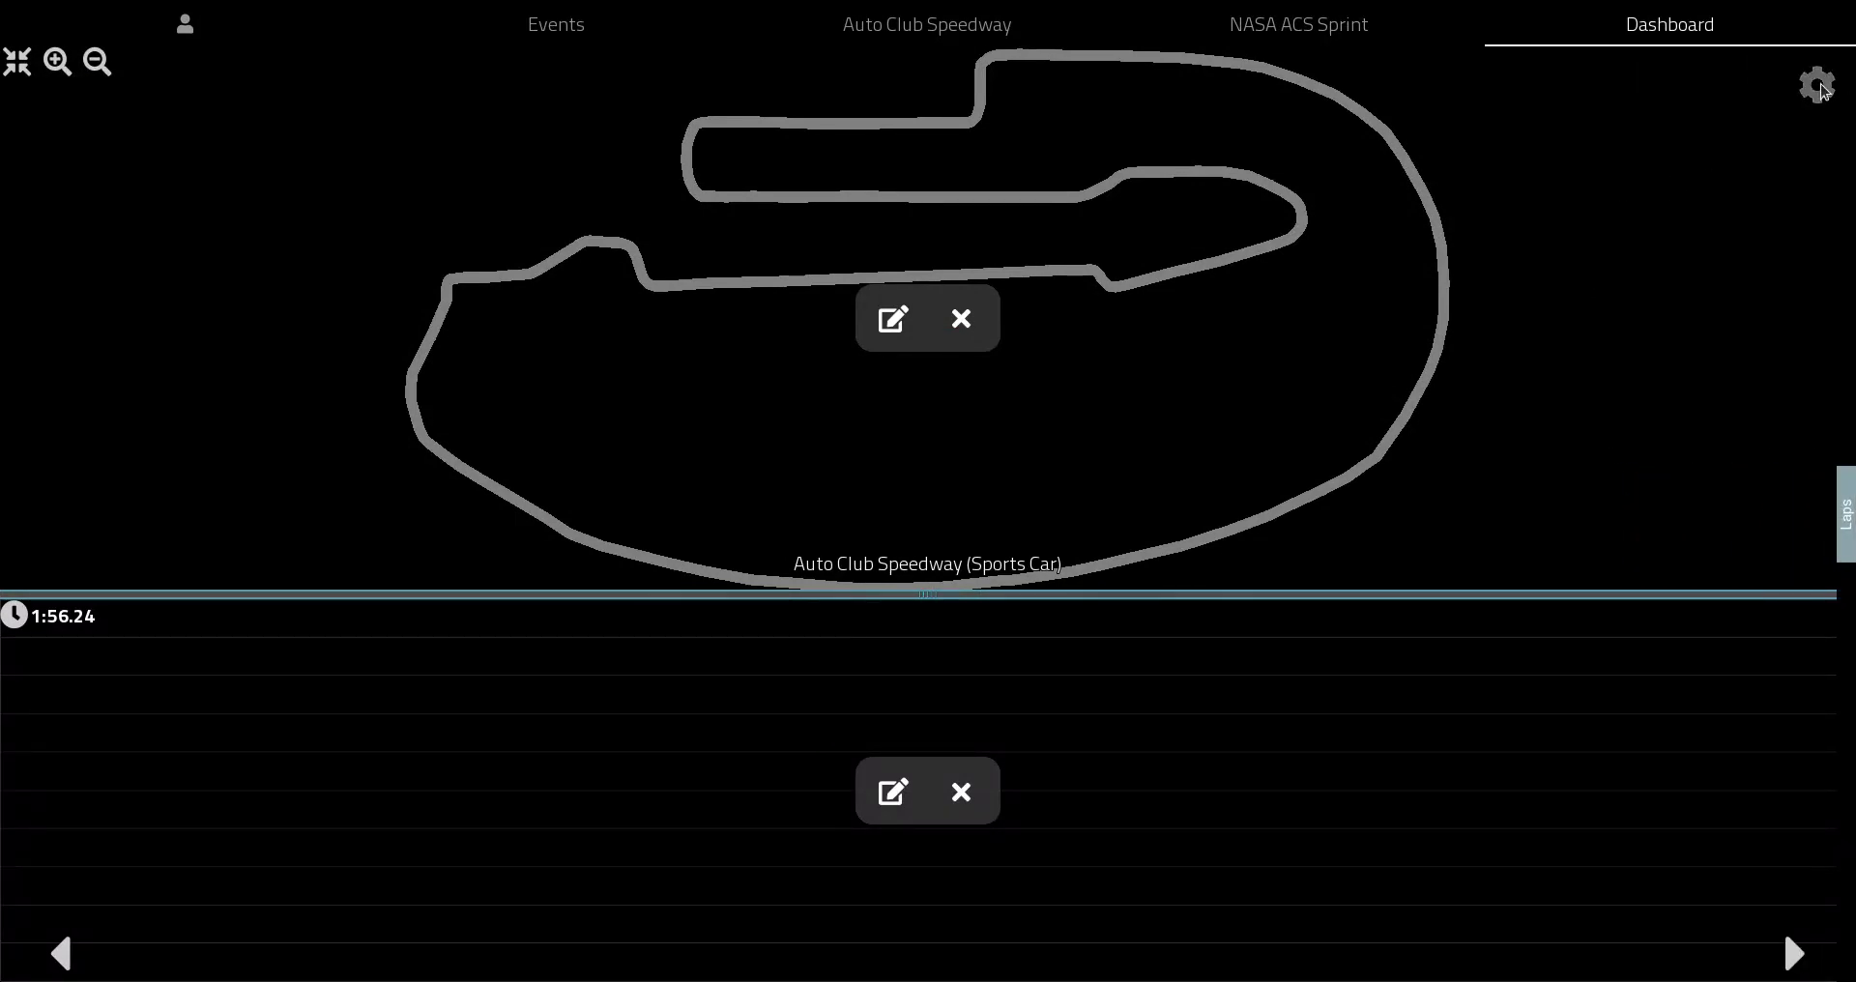
# Step: Add the Map/Speed/Traction dashboard and pick Kogan RCP's 1:56.10 lap
pyautogui.click(1817, 86)
pyautogui.click(833, 522)
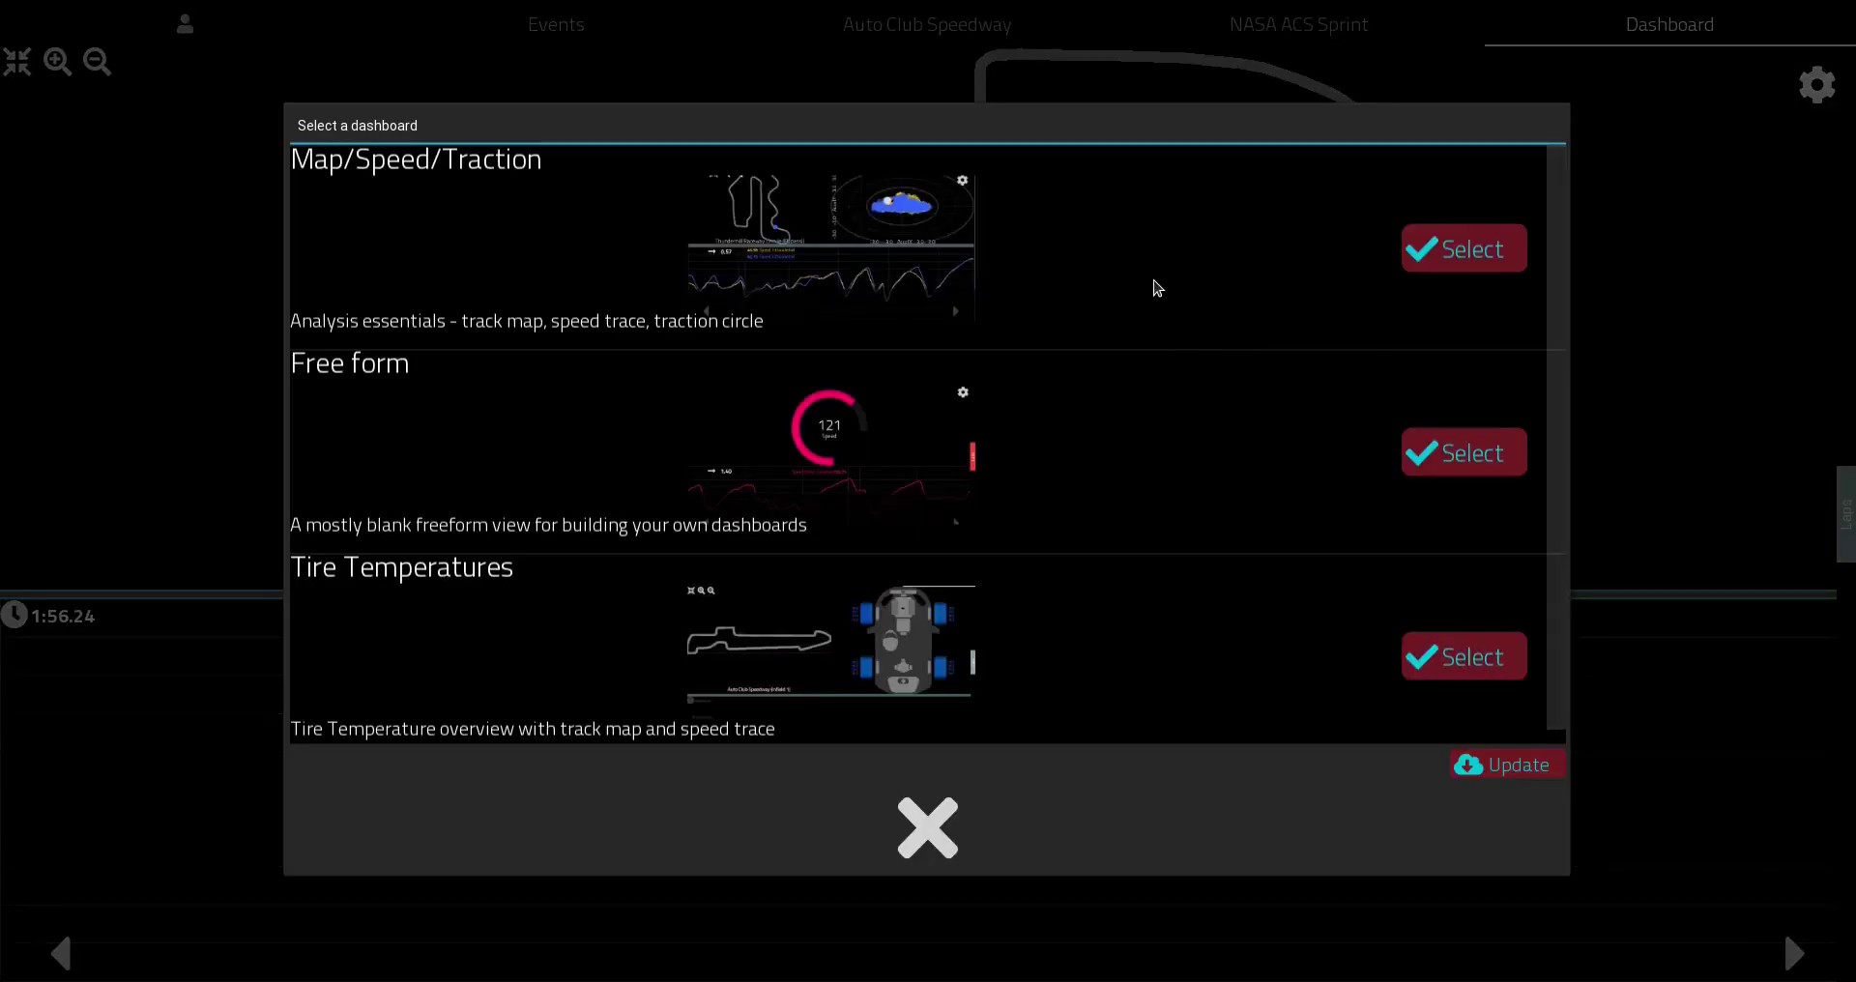
pyautogui.click(1459, 257)
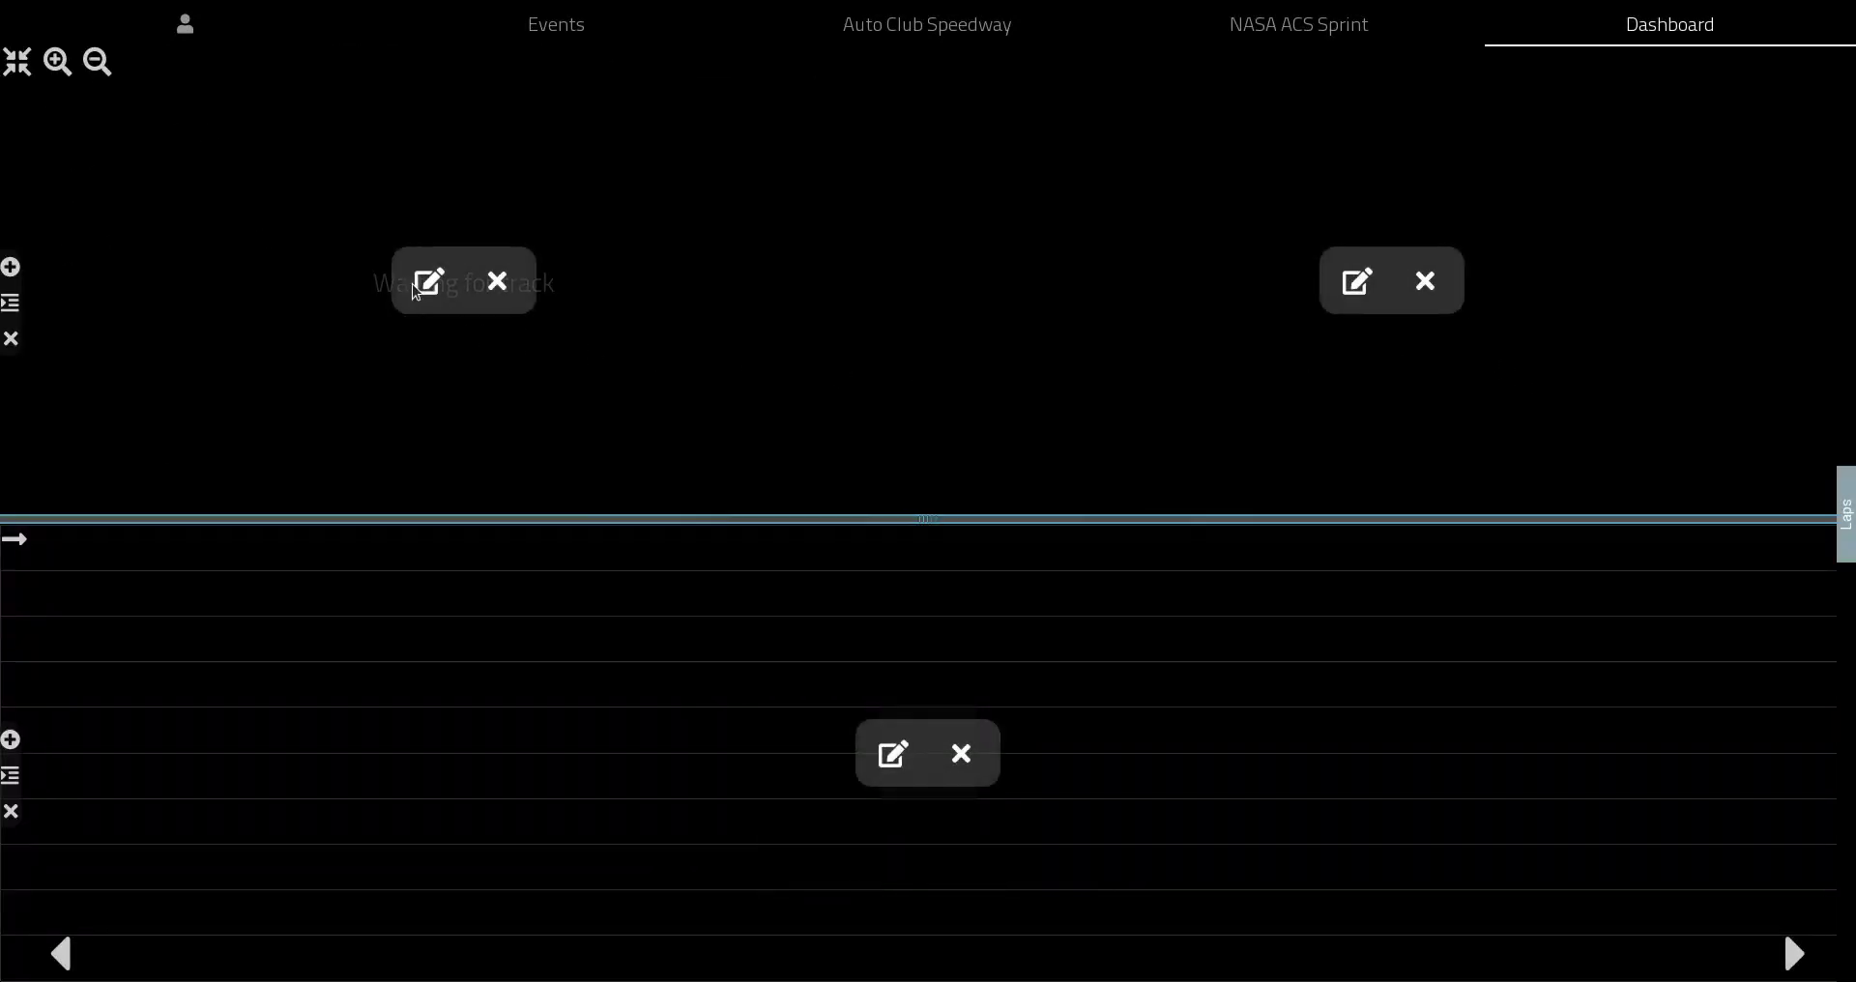
pyautogui.click(1843, 512)
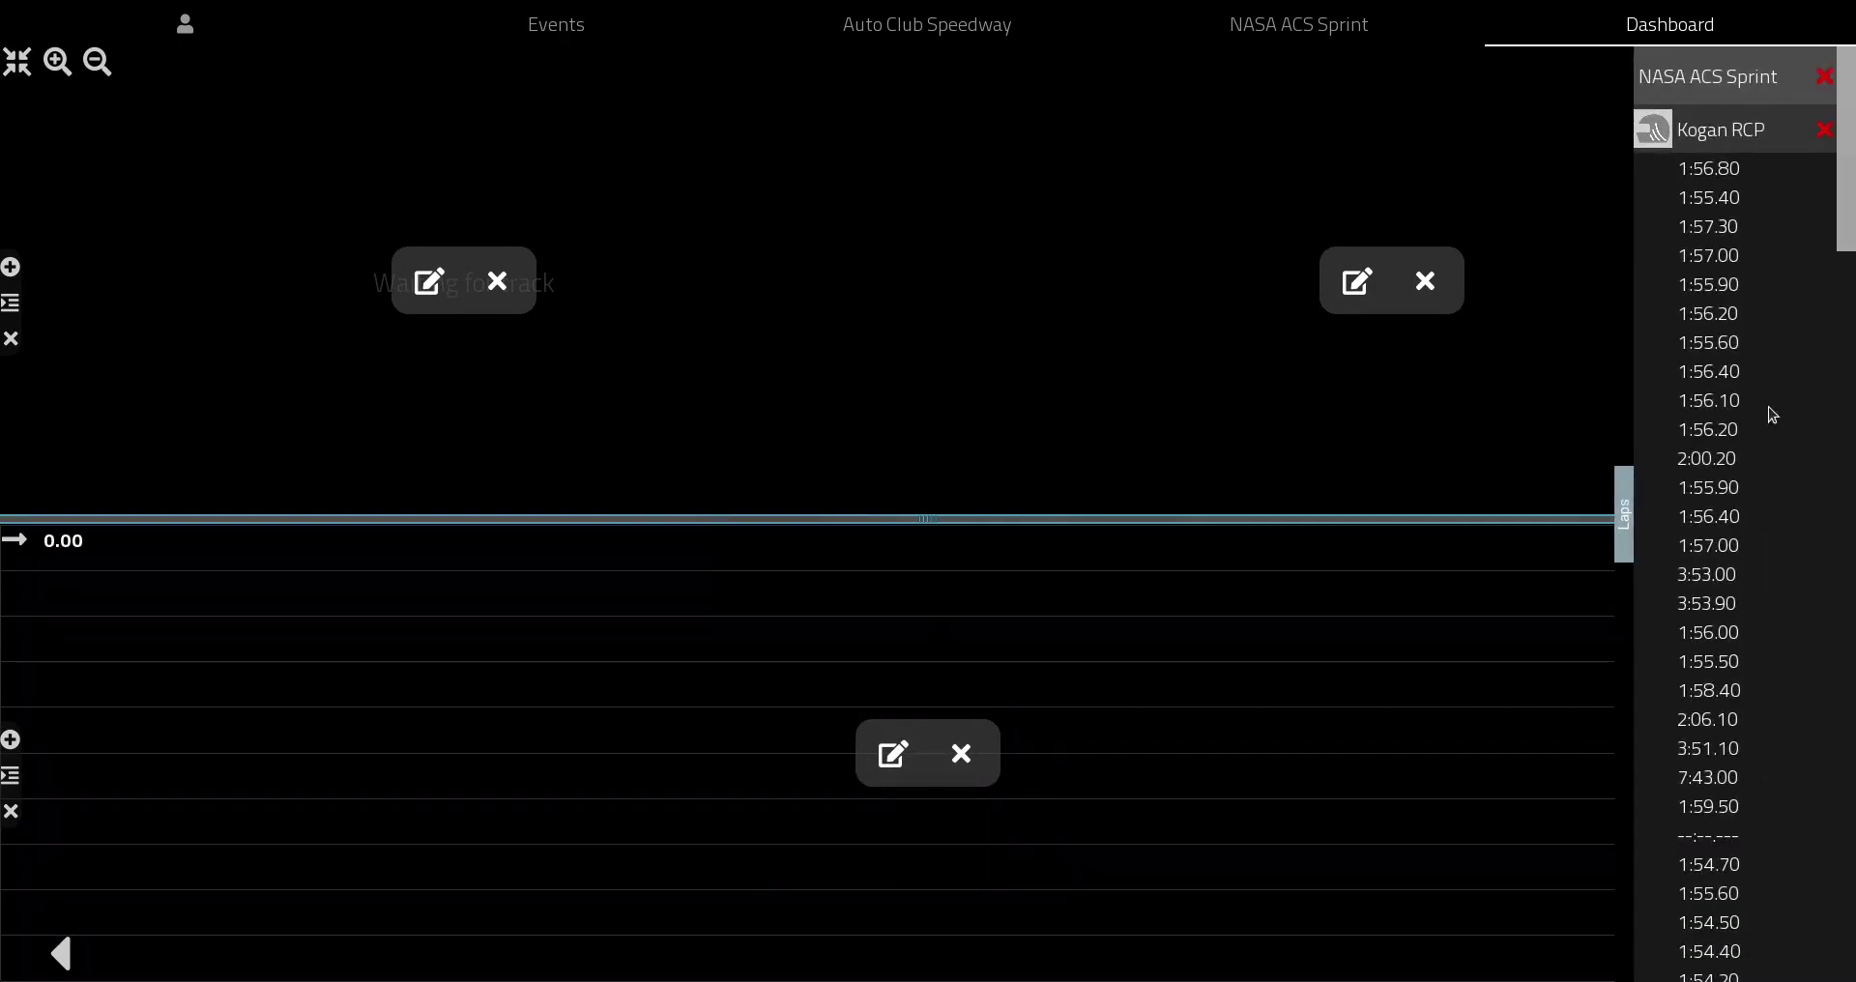
pyautogui.click(1726, 410)
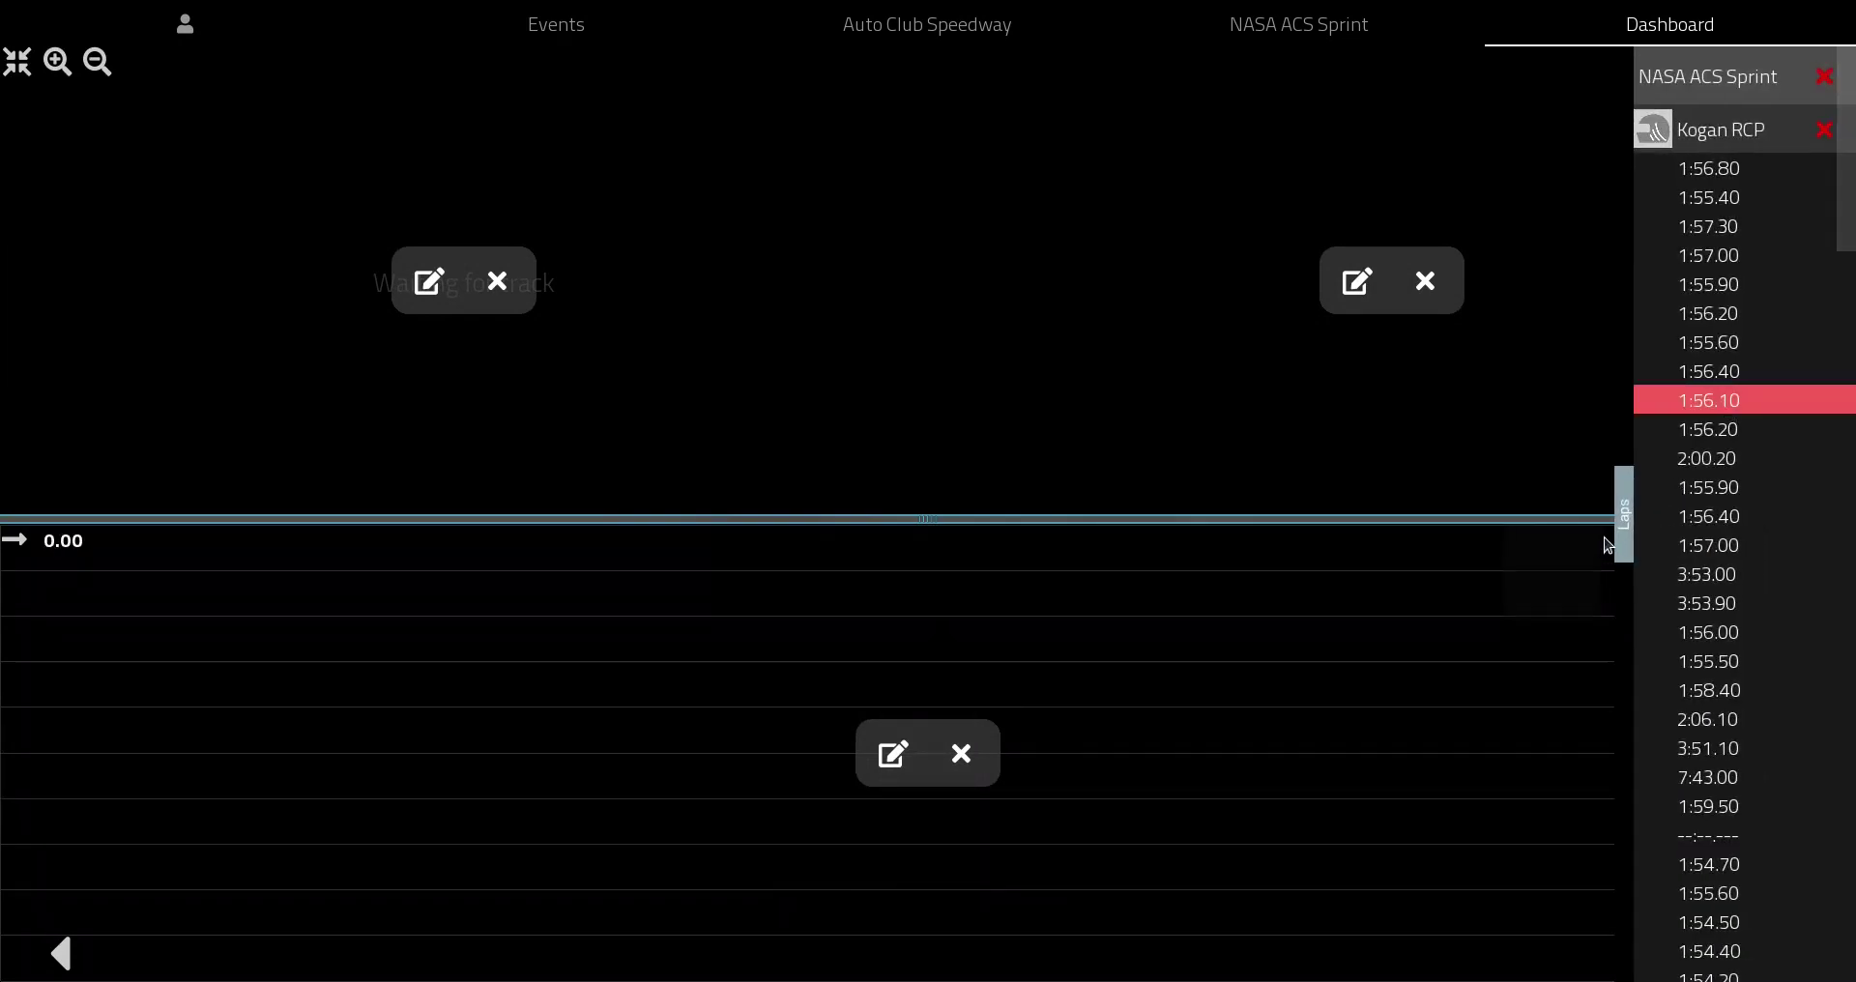
# Step: Load the 1:56.10 lap, unlock the dashboard, and open the g-g plot gauge's settings
pyautogui.click(1626, 518)
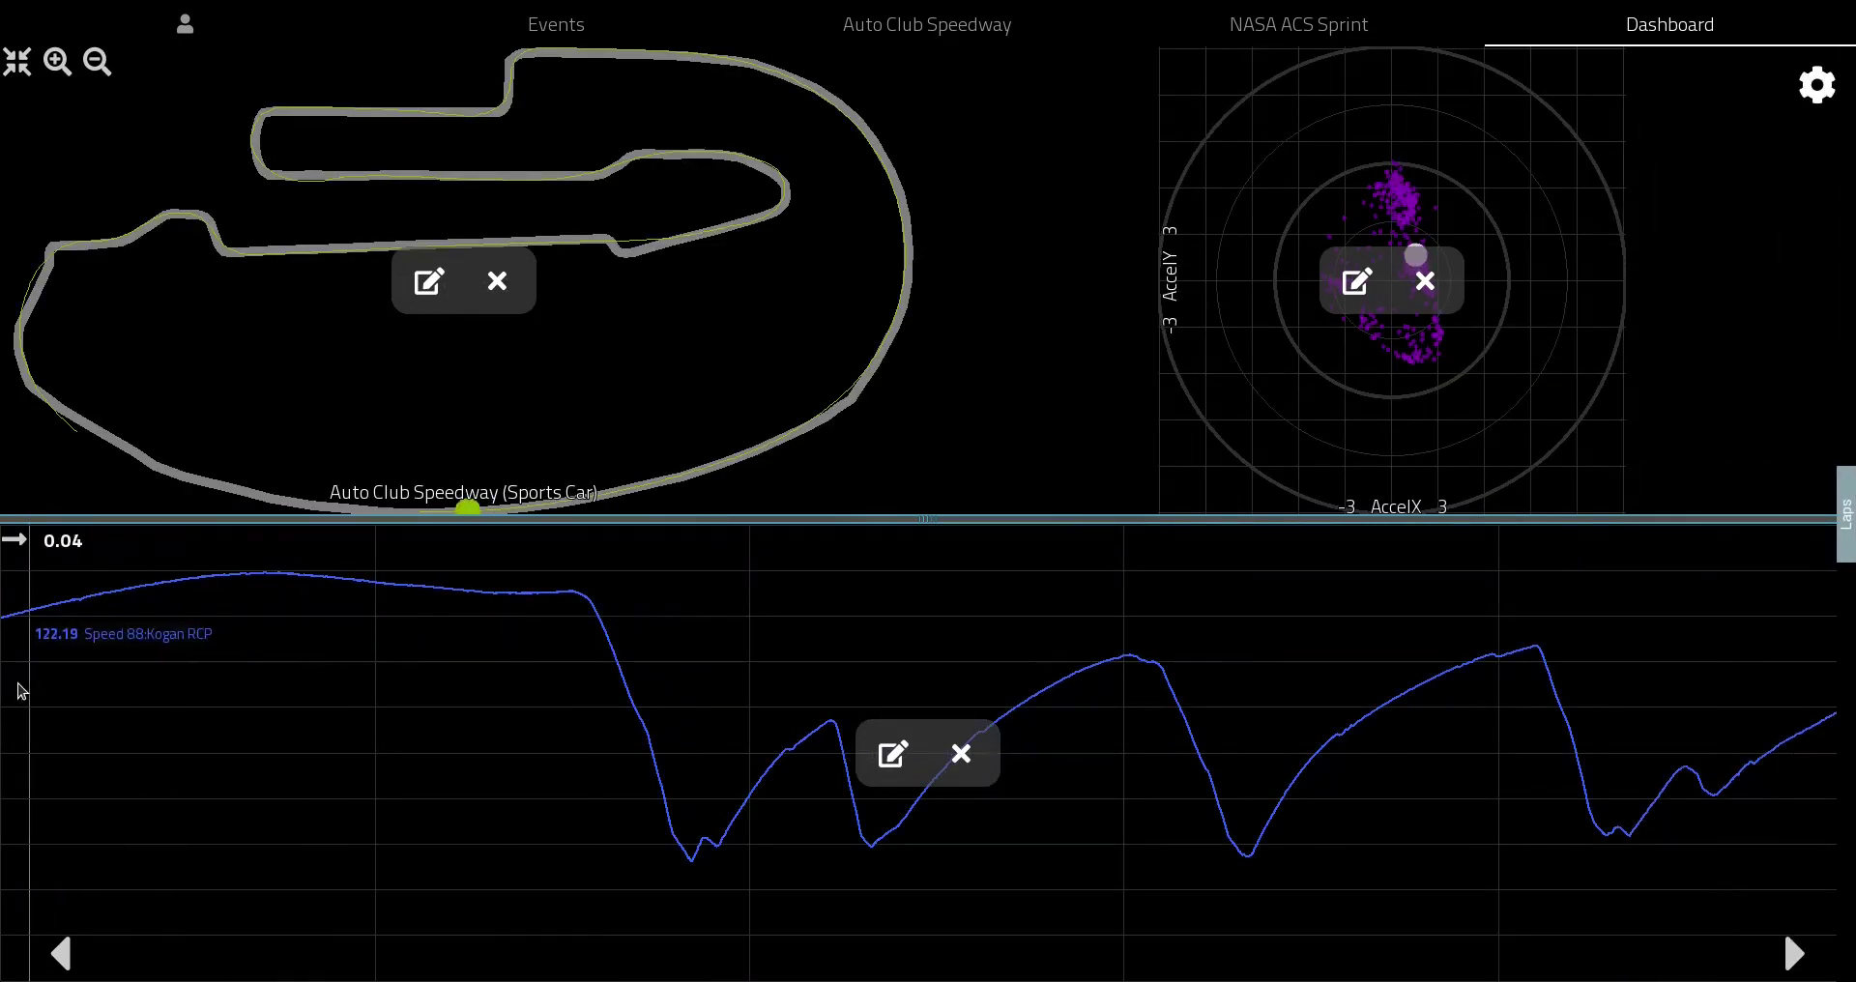
pyautogui.moveTo(351, 771); pyautogui.dragTo(1544, 541)
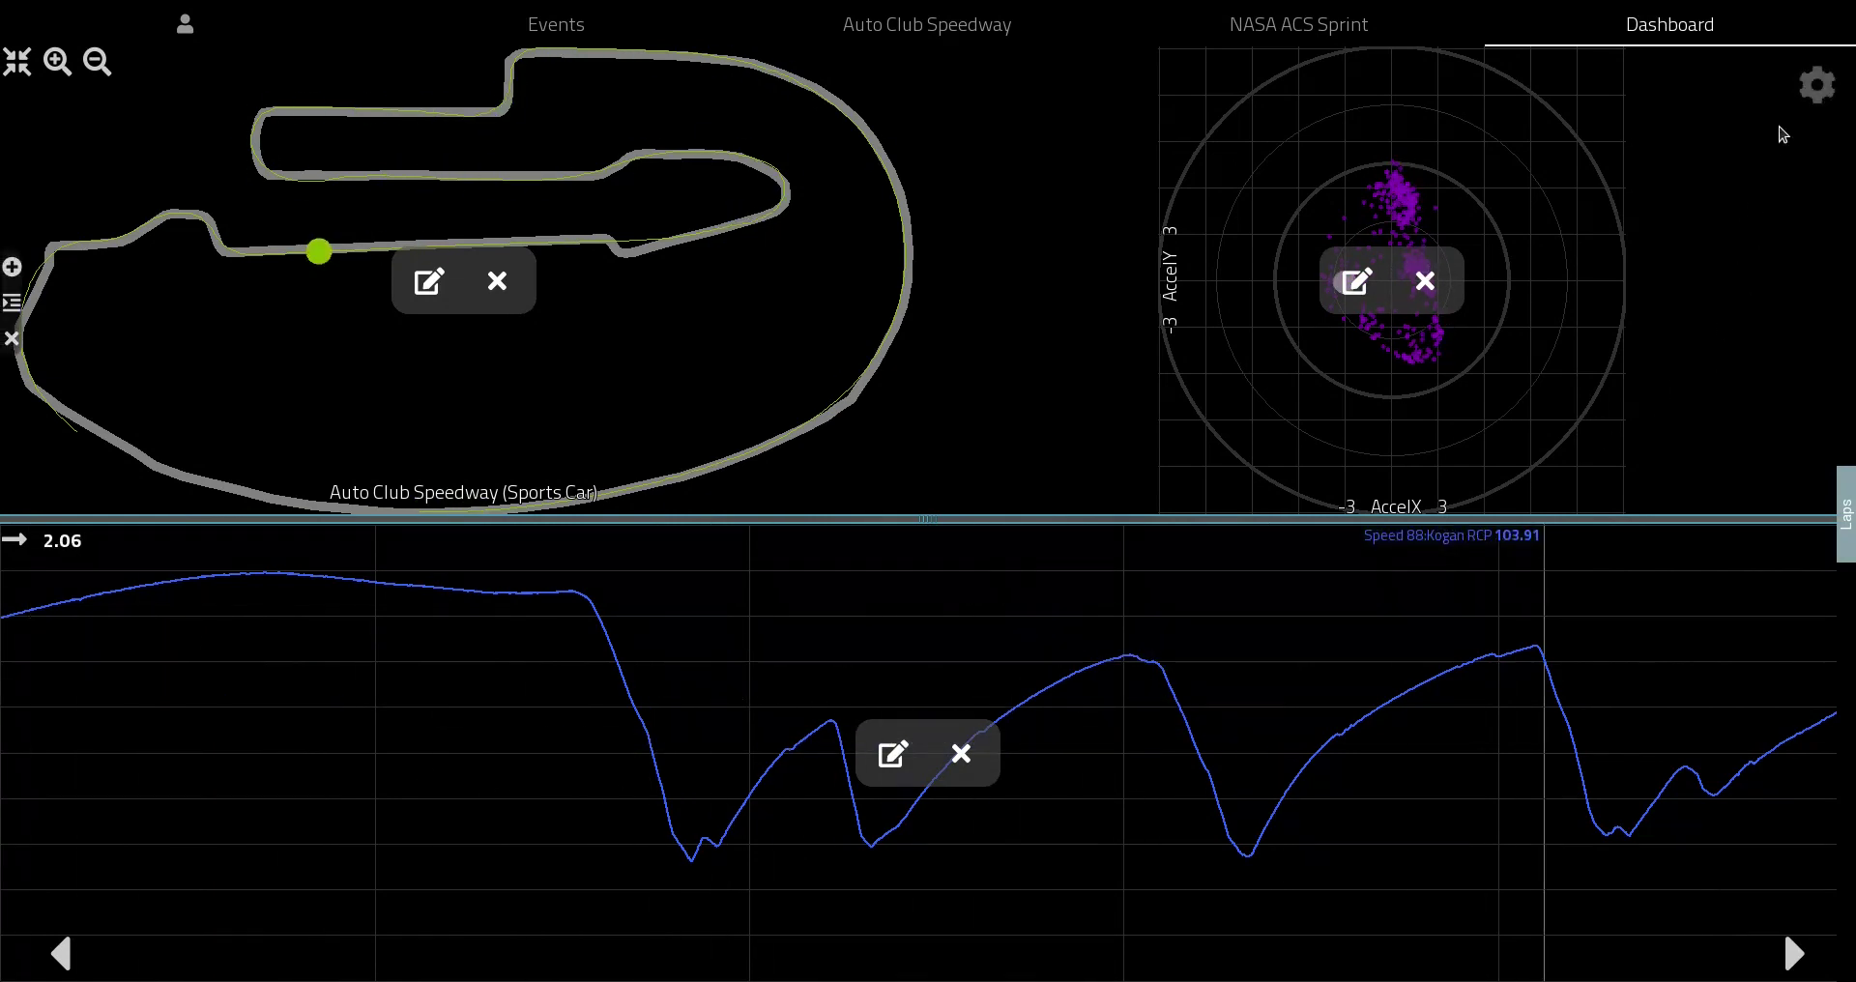
pyautogui.click(1816, 85)
pyautogui.click(1013, 512)
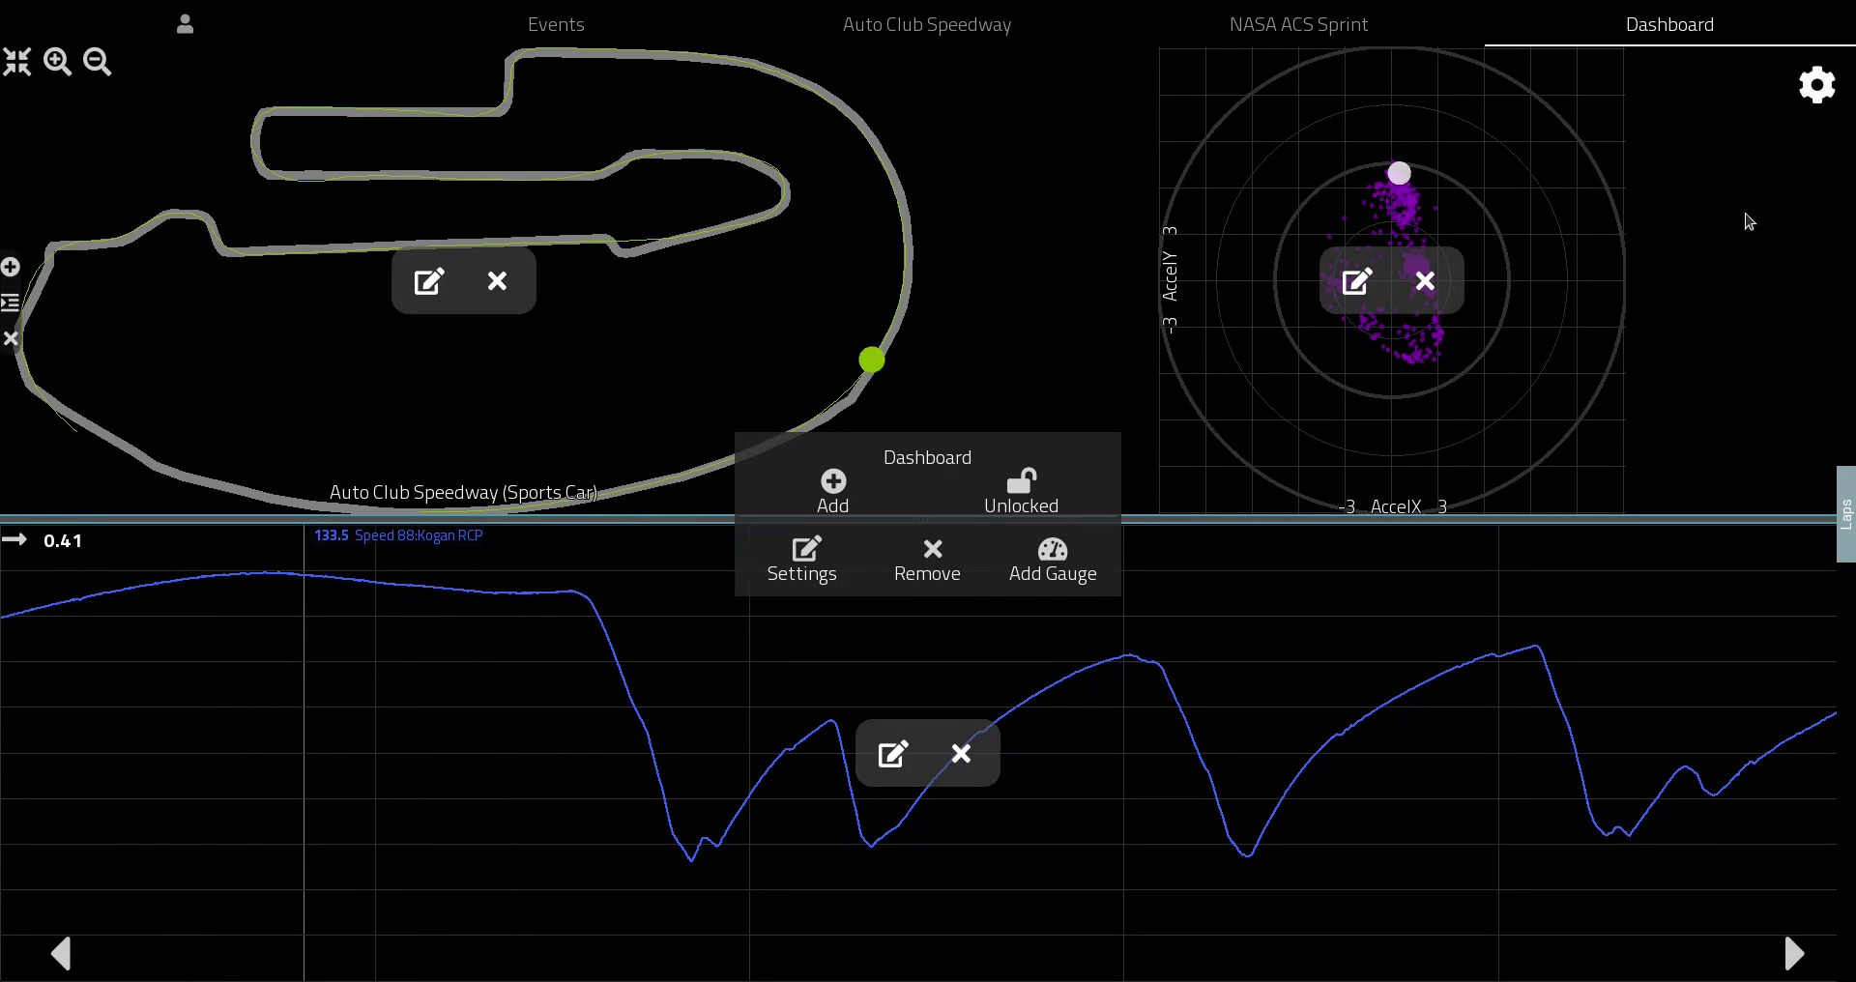
pyautogui.click(1356, 281)
pyautogui.scroll(-4, 938, 464)
# Step: Change the gauge type to Overview and return to its settings
pyautogui.click(943, 539)
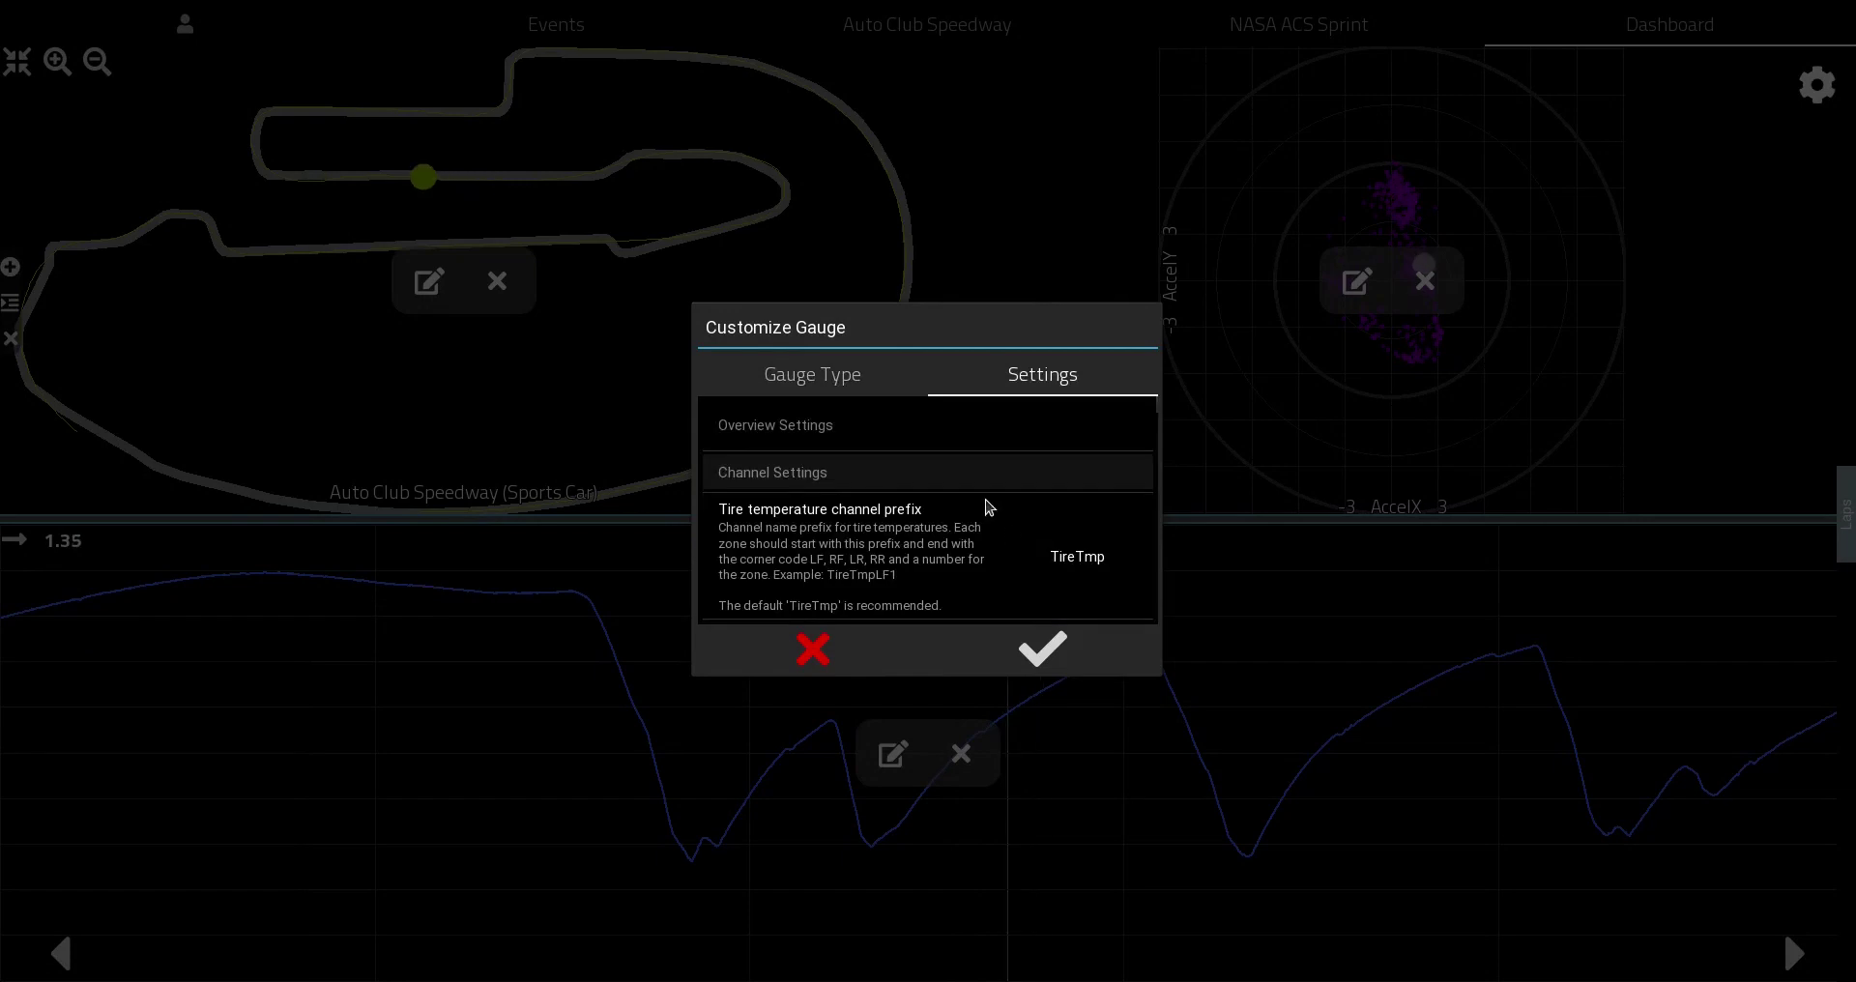
pyautogui.click(833, 387)
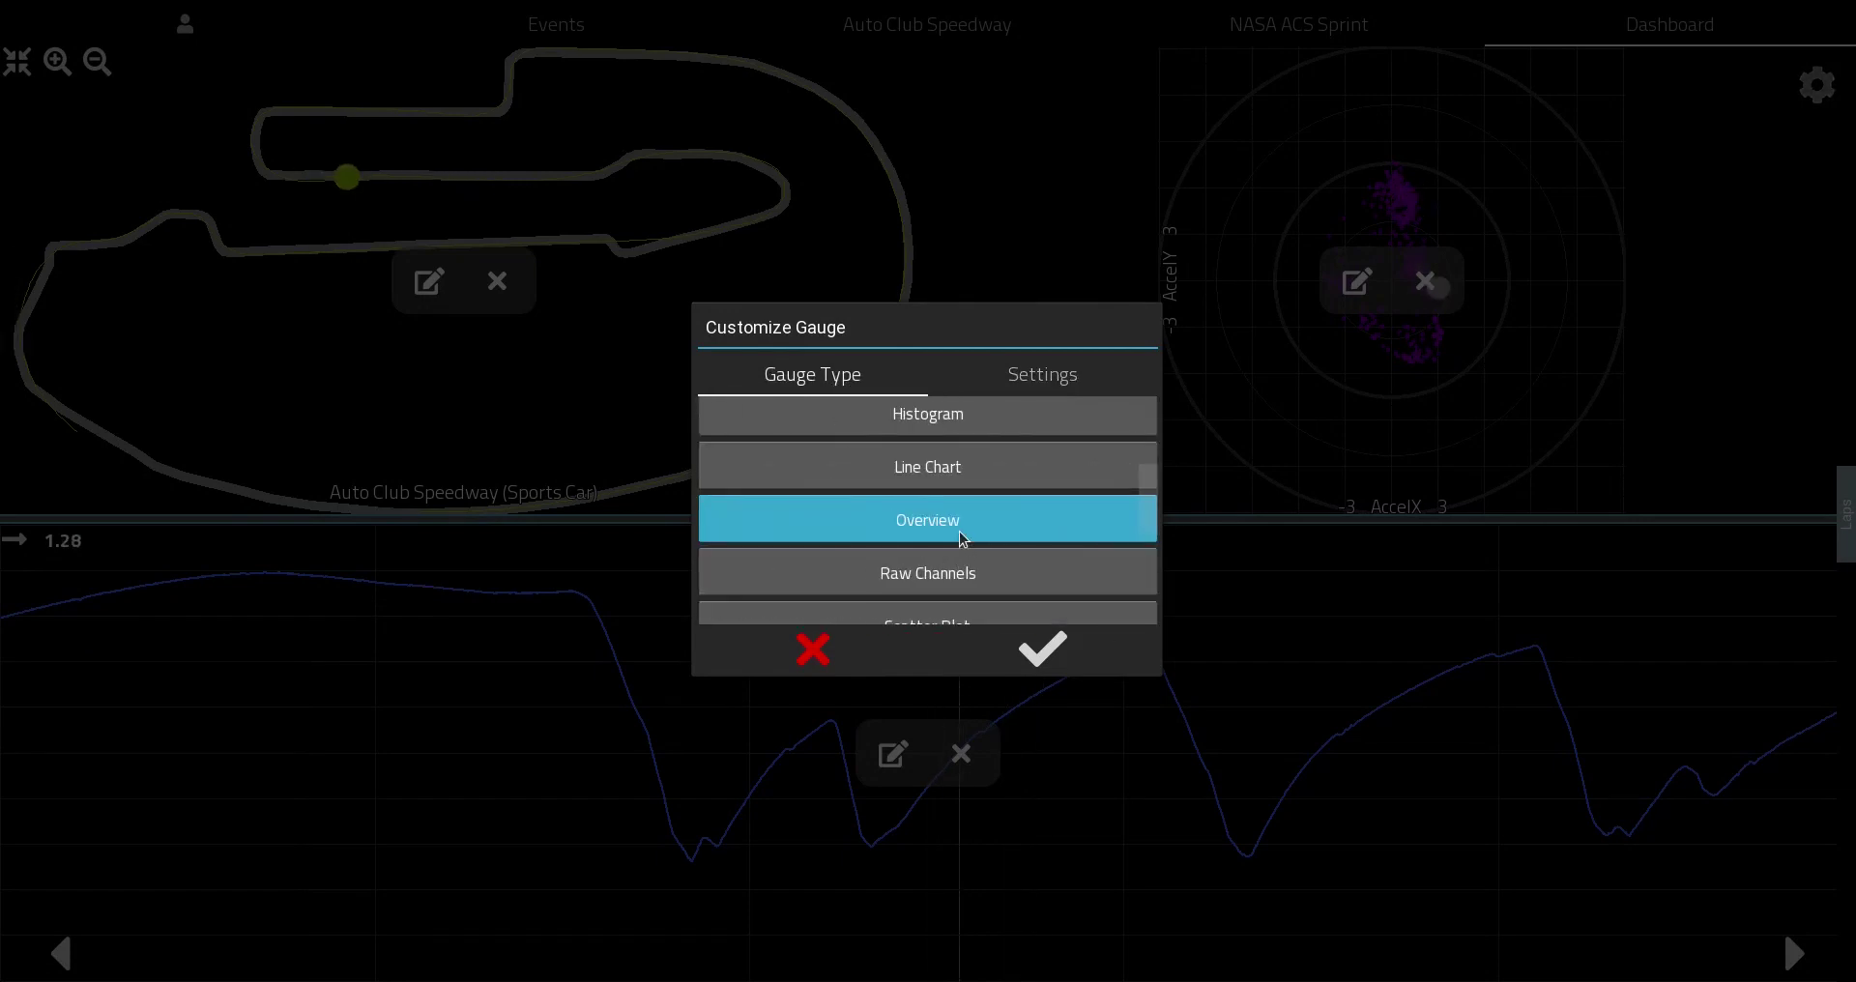
pyautogui.click(1011, 392)
pyautogui.scroll(-3, 953, 500)
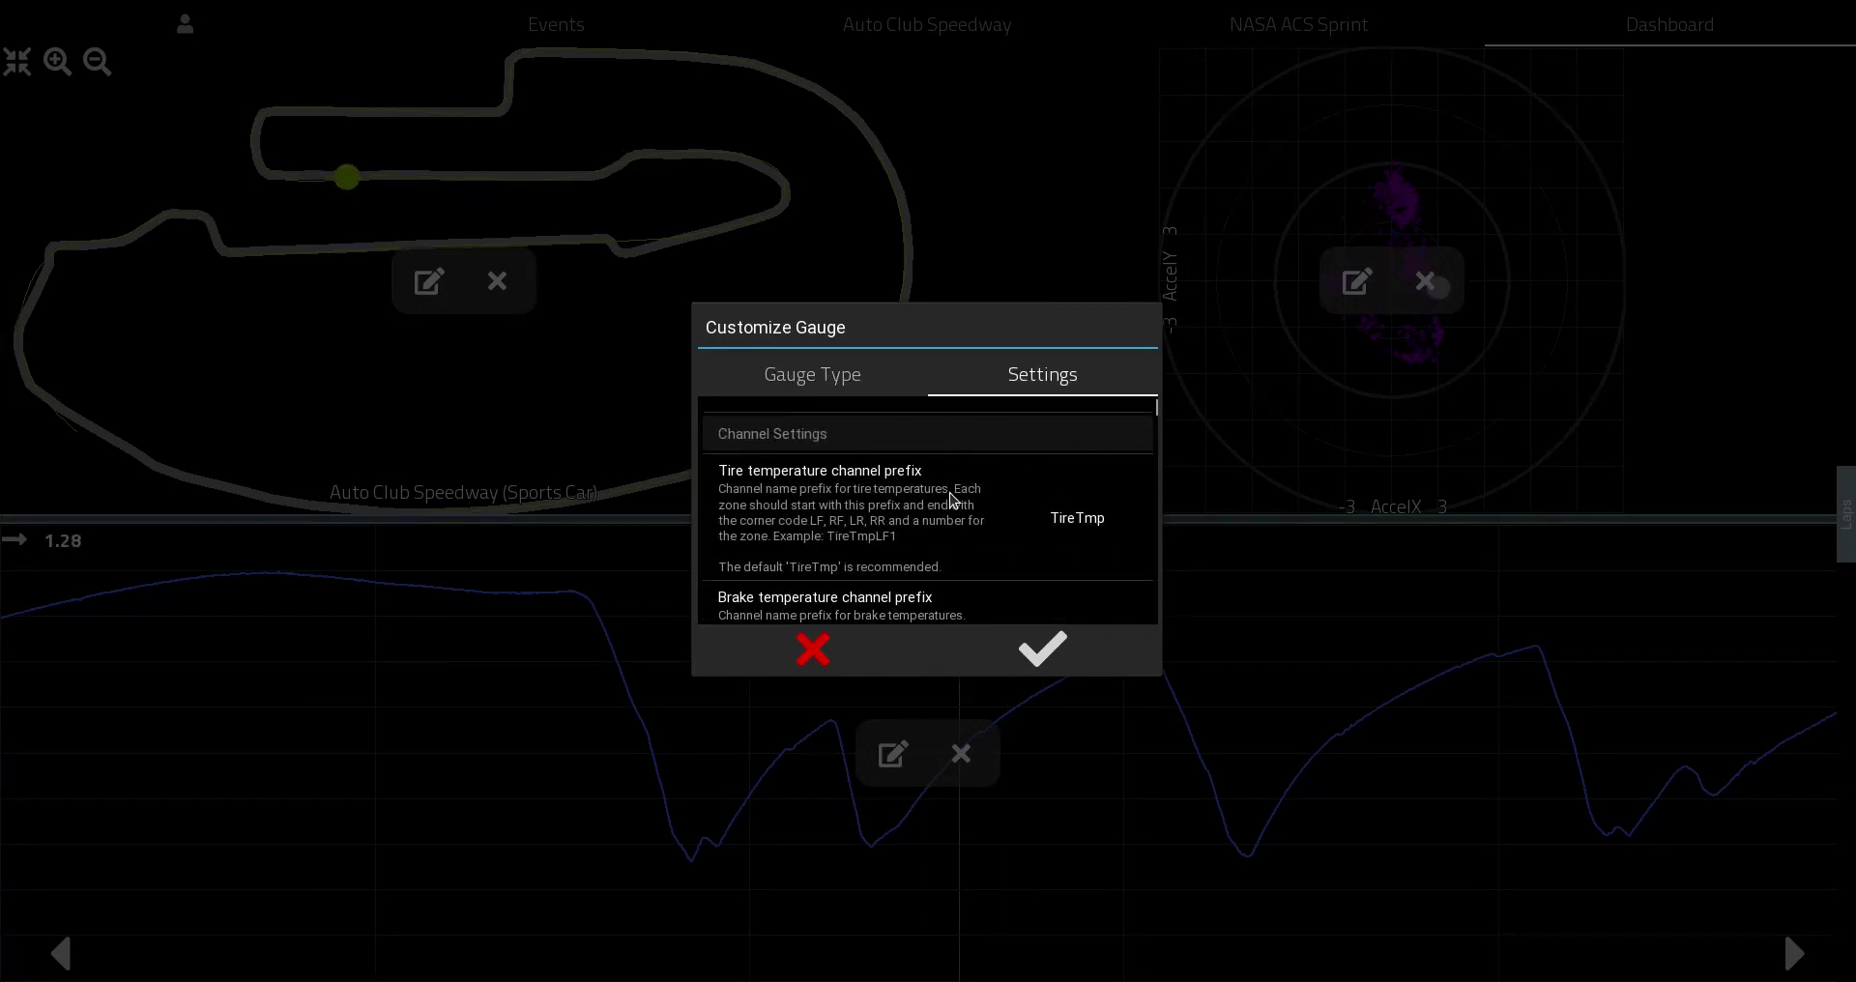
pyautogui.scroll(-7, 953, 500)
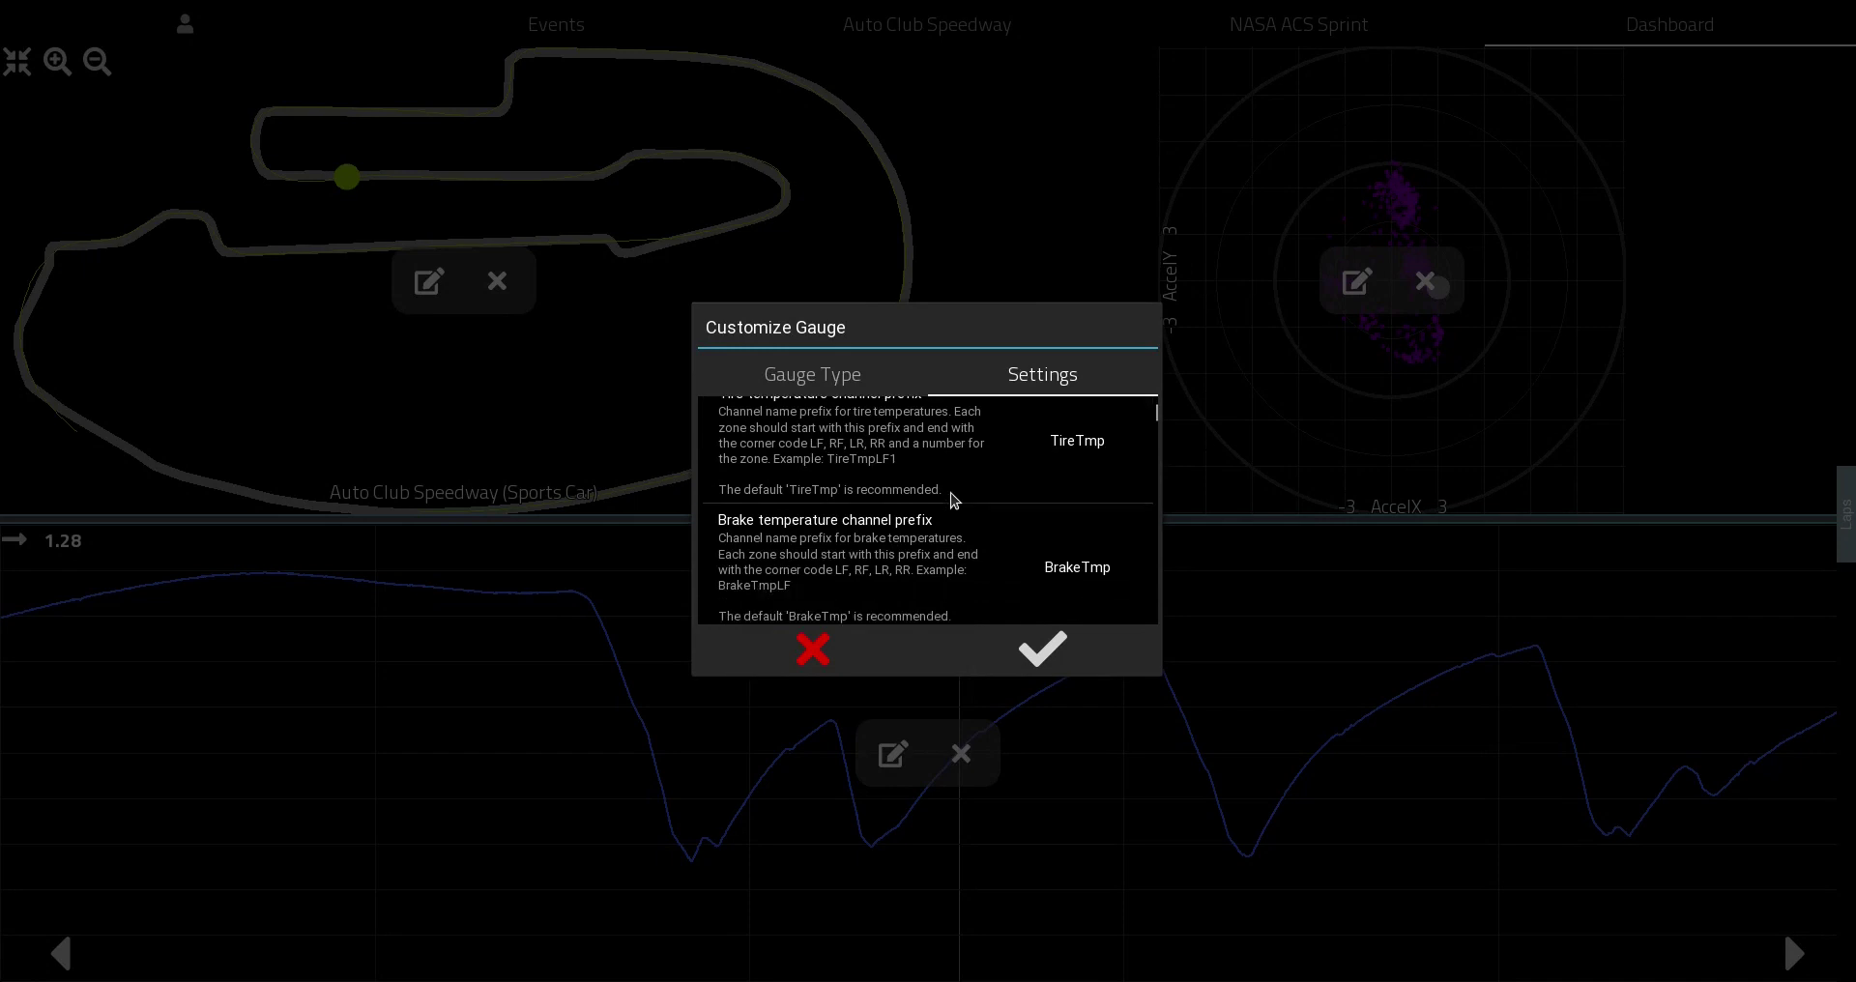
pyautogui.scroll(-4, 953, 500)
# Step: Give the Left Front tire 4 zones and turn off its brake temperature and tire pressure
pyautogui.click(1073, 515)
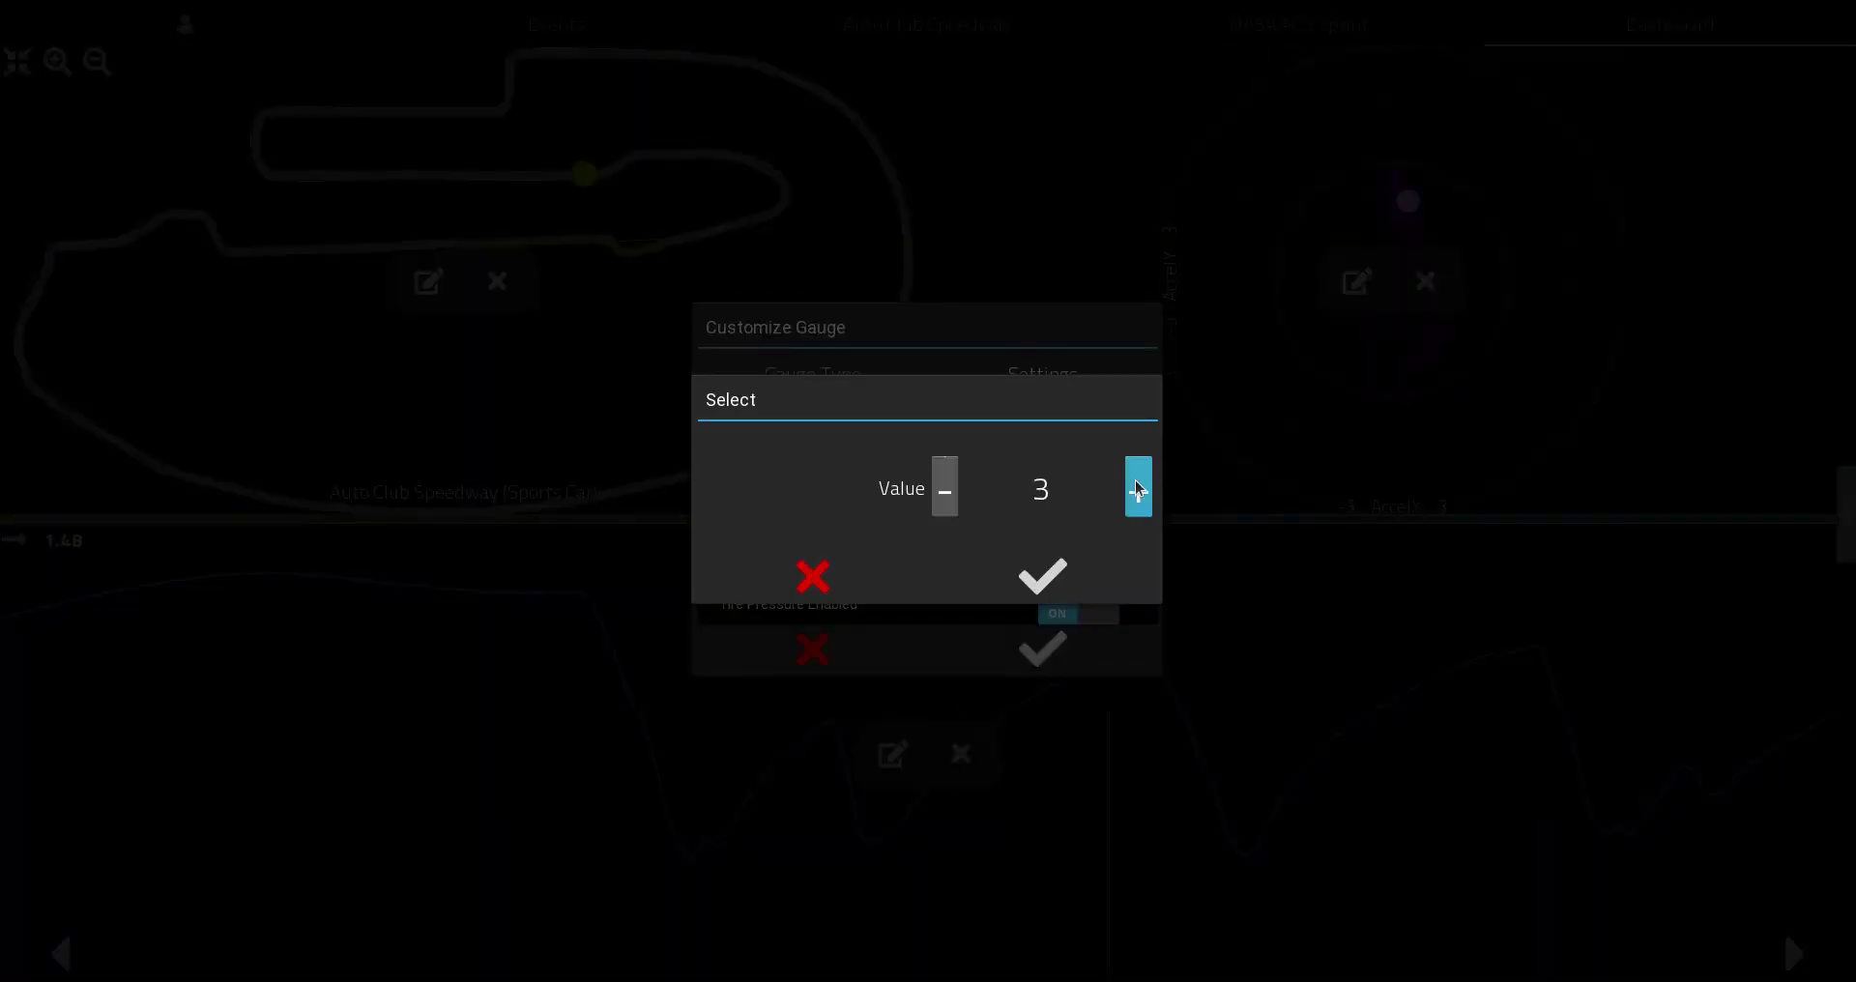
pyautogui.click(1138, 488)
pyautogui.click(1049, 577)
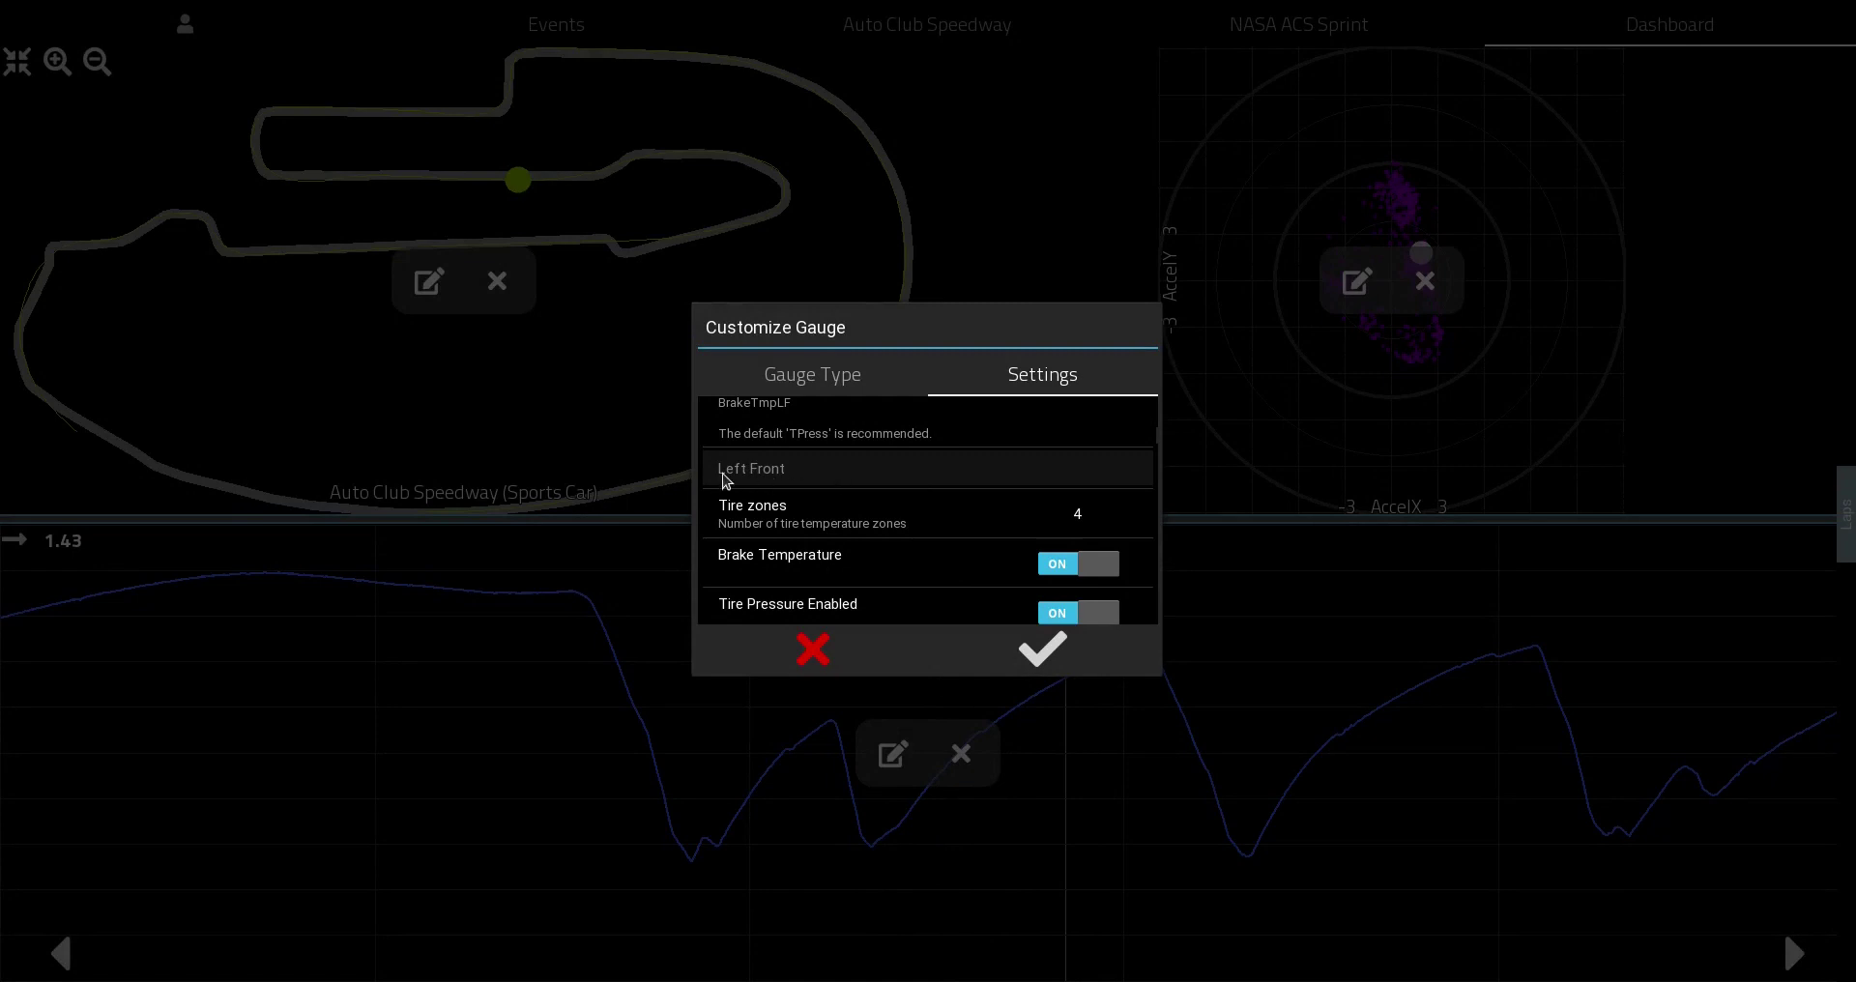
pyautogui.click(1070, 557)
pyautogui.click(1081, 573)
pyautogui.scroll(-3, 967, 522)
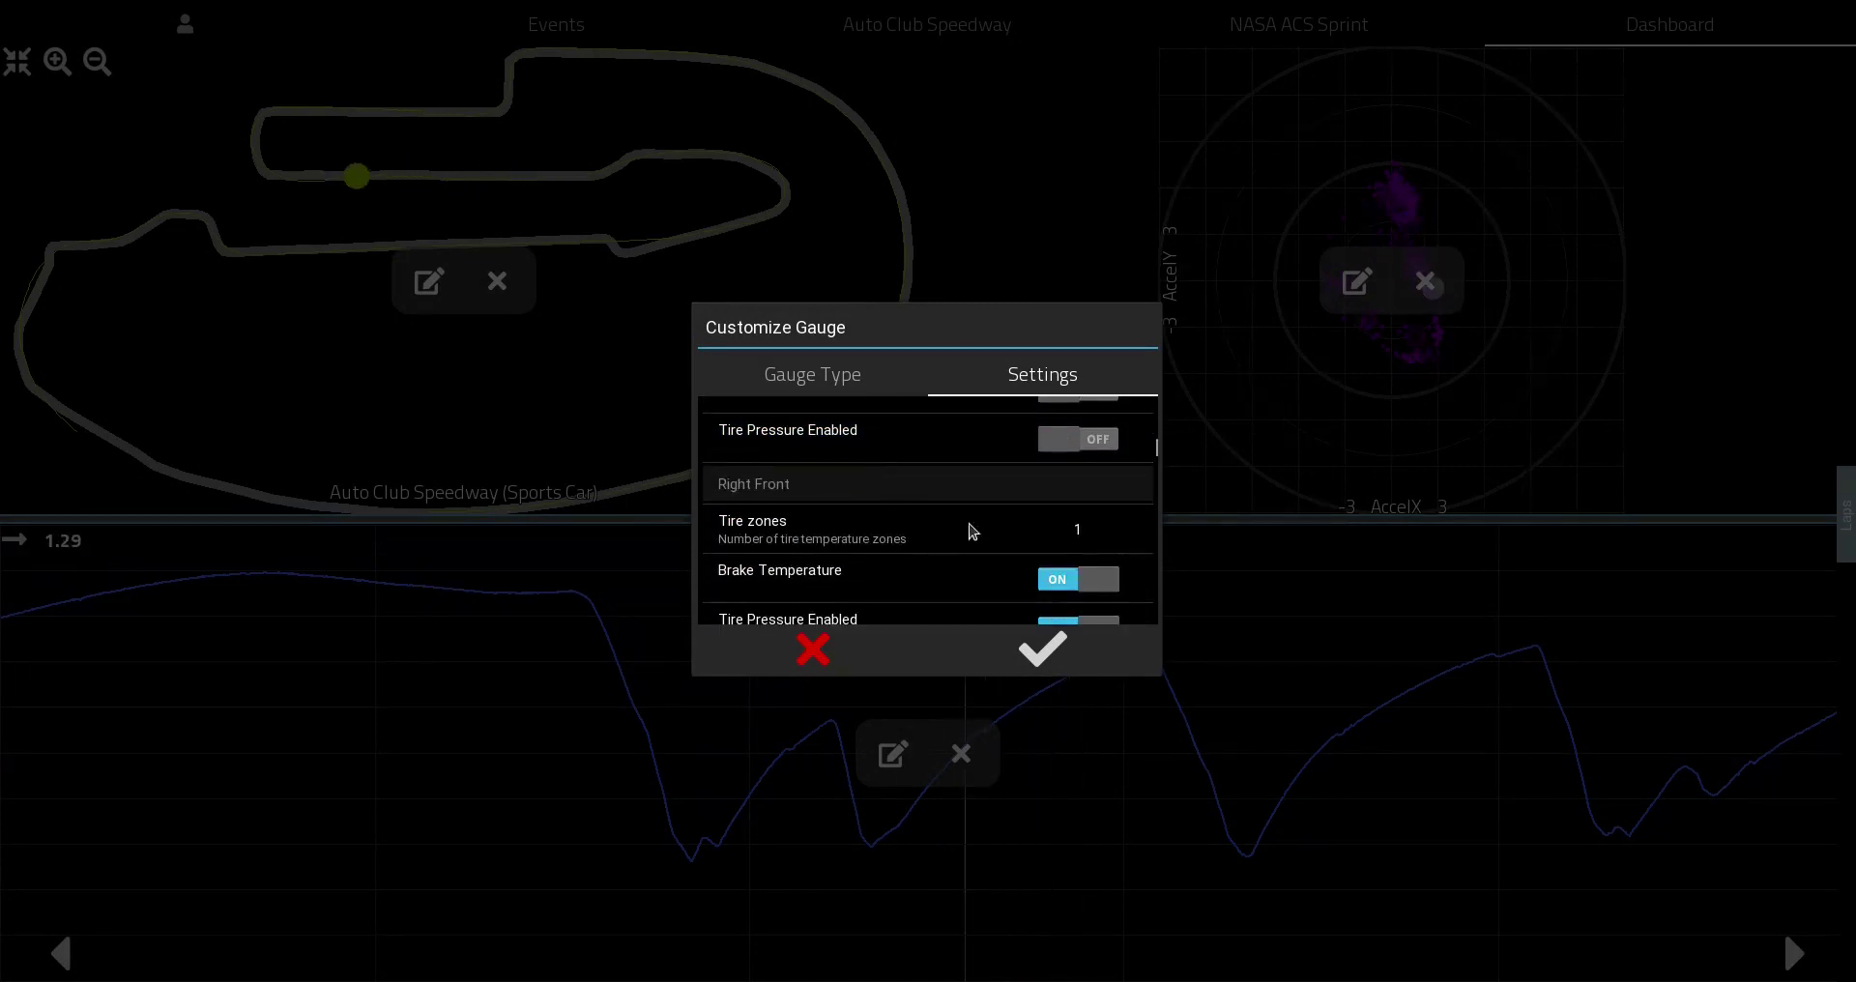
# Step: Give the Right Front tire 4 zones and turn off its brake temperature and tire pressure
pyautogui.click(1098, 532)
pyautogui.click(1141, 485)
pyautogui.click(1141, 485)
pyautogui.click(1141, 485)
pyautogui.click(1050, 572)
pyautogui.click(1064, 580)
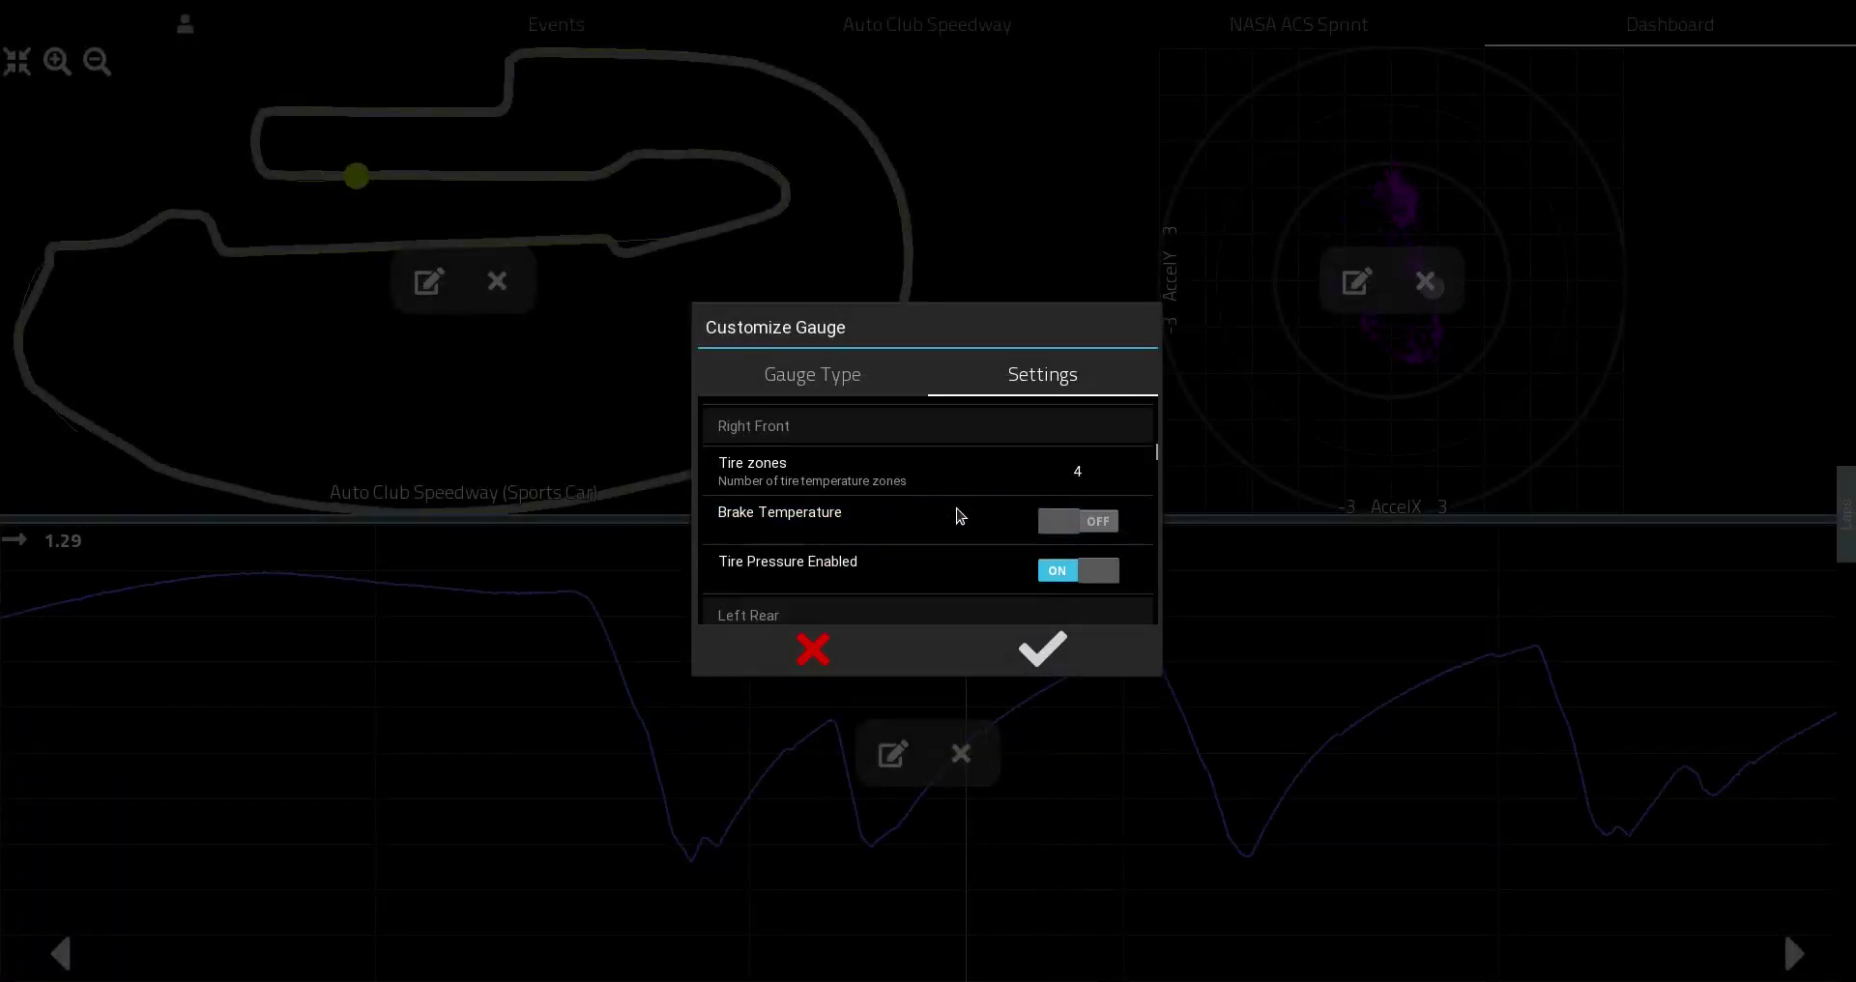
pyautogui.click(952, 561)
pyautogui.scroll(-2, 841, 498)
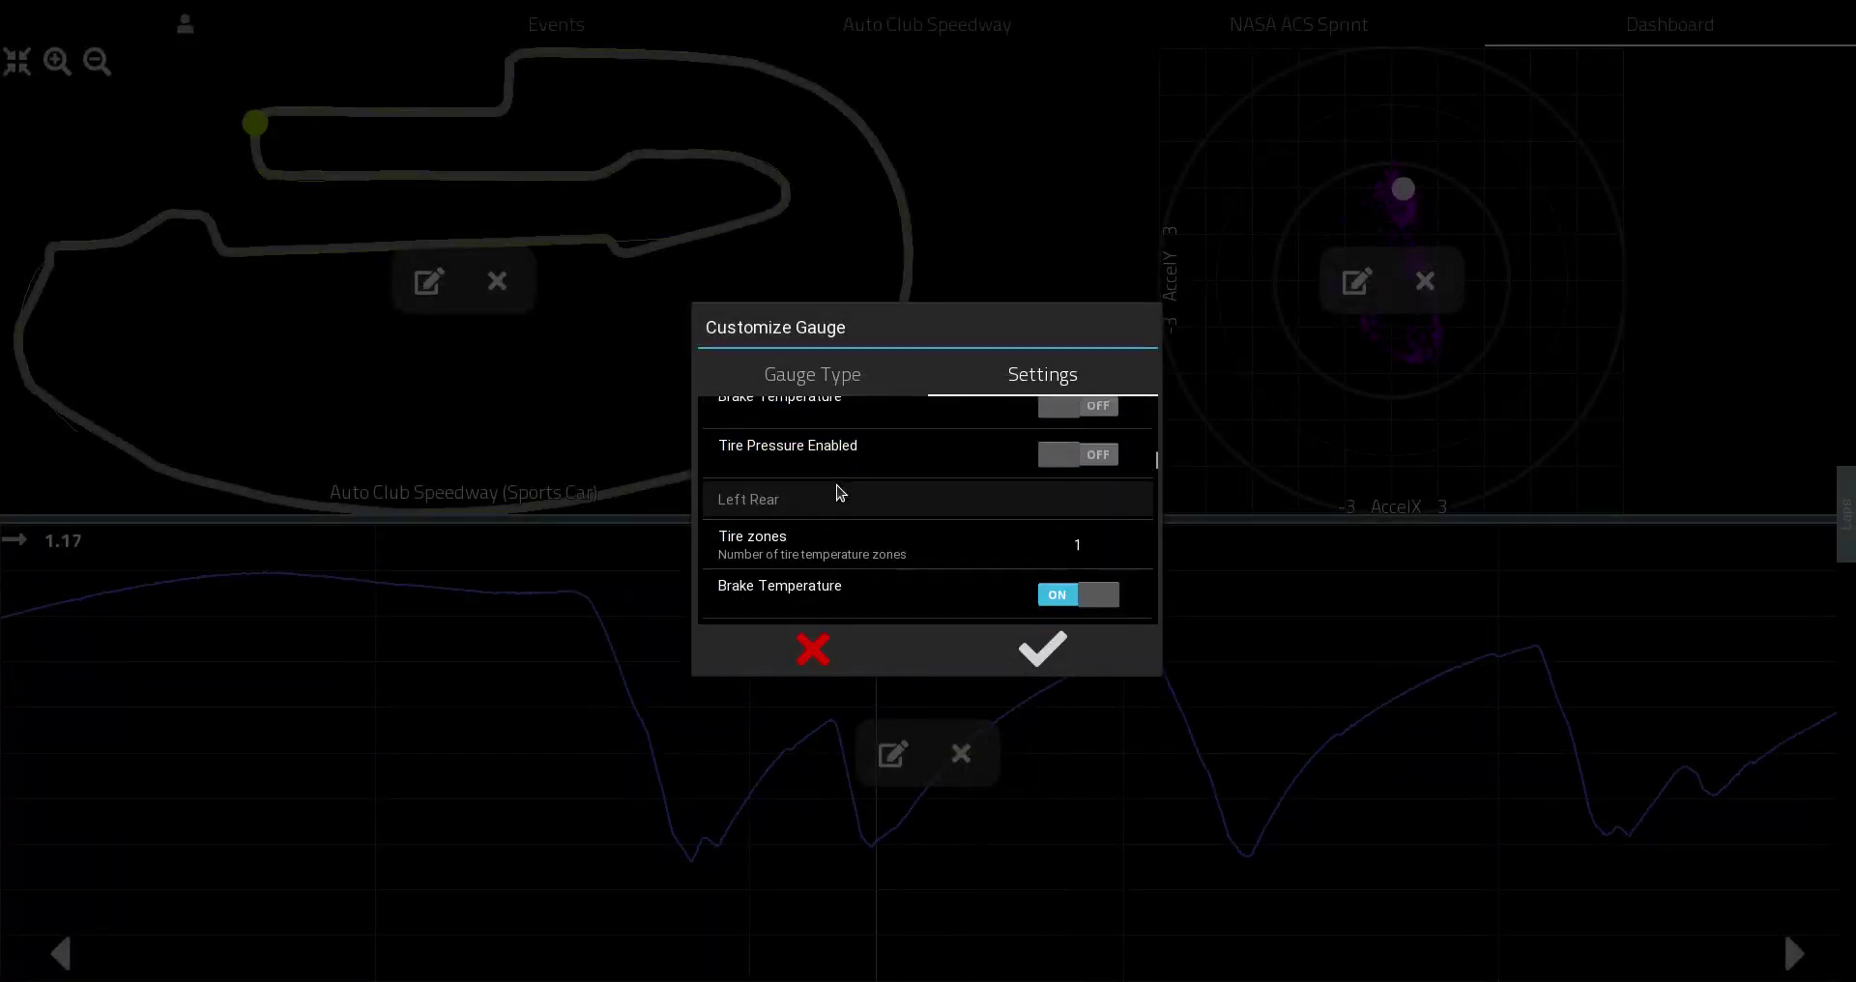
# Step: Give the Left Rear tire 4 zones and turn off its brake temperature and tire pressure
pyautogui.click(1077, 507)
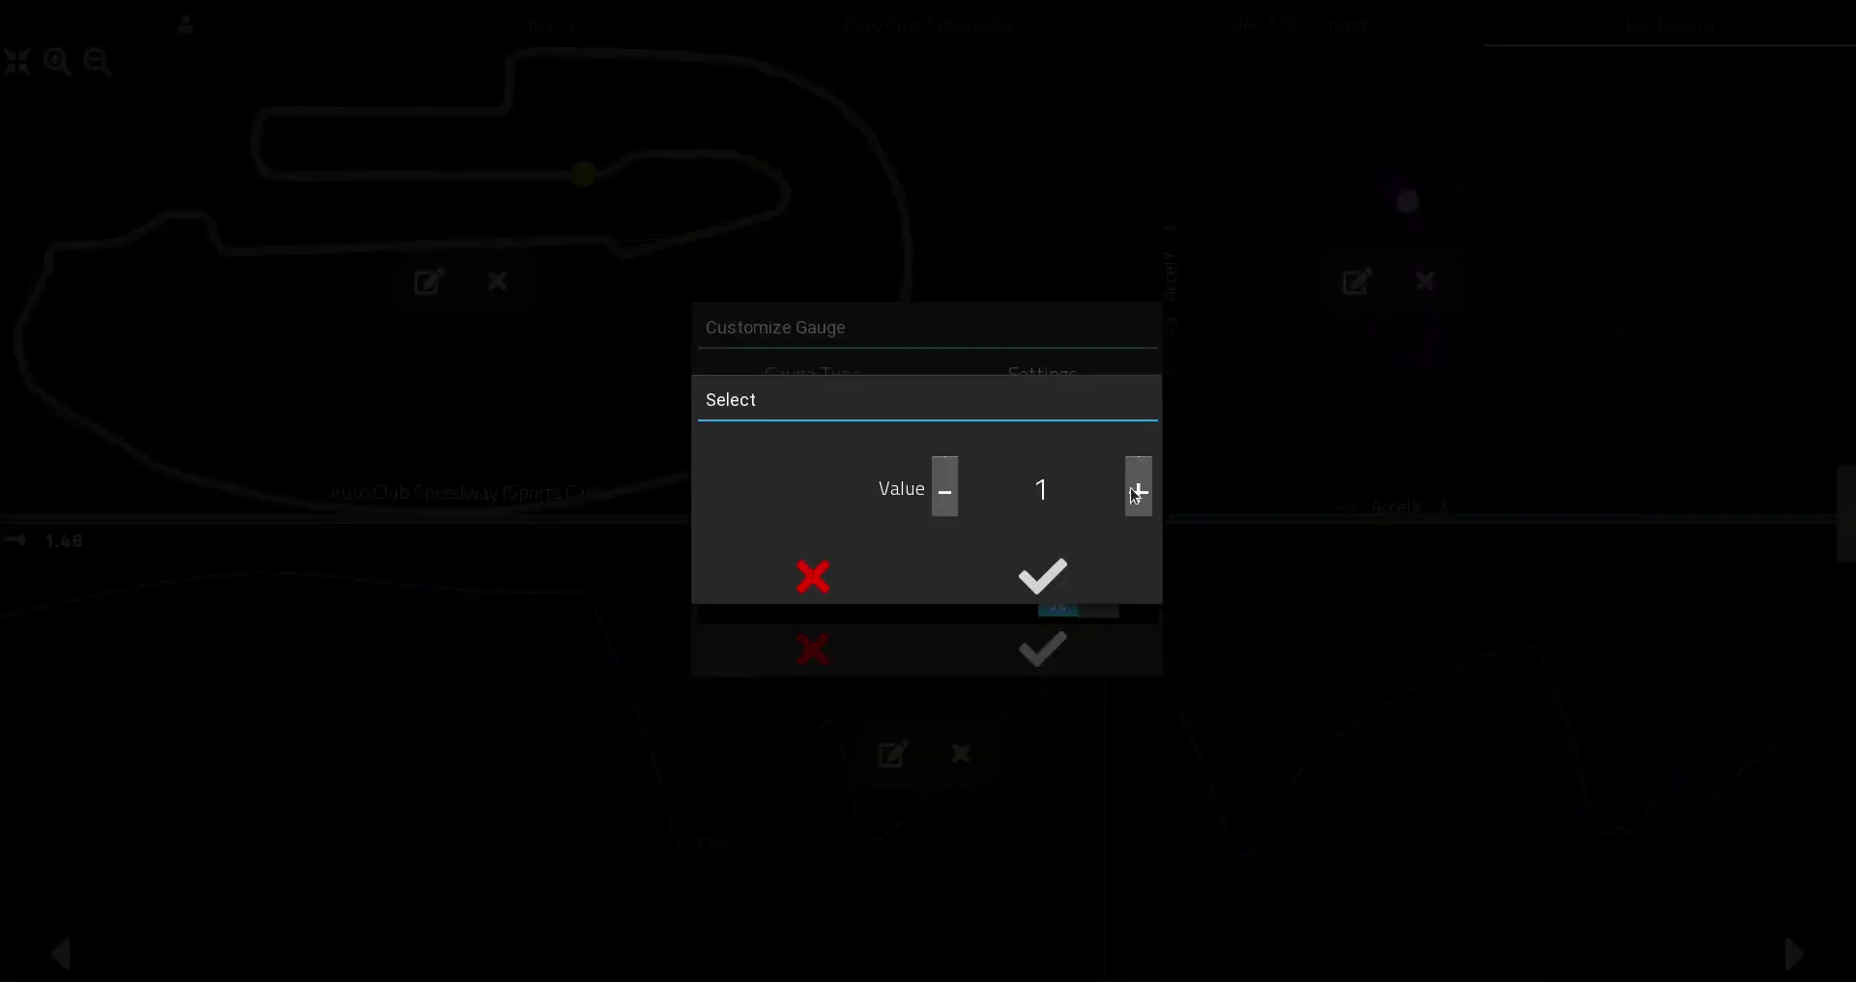
pyautogui.click(1137, 489)
pyautogui.click(1138, 489)
pyautogui.click(1138, 489)
pyautogui.click(1042, 576)
pyautogui.scroll(-1, 855, 512)
pyautogui.click(1112, 498)
pyautogui.click(1098, 547)
pyautogui.scroll(-1, 891, 483)
# Step: Give the Right Rear tire 4 zones and turn off its brake temperature and tire pressure
pyautogui.click(1038, 547)
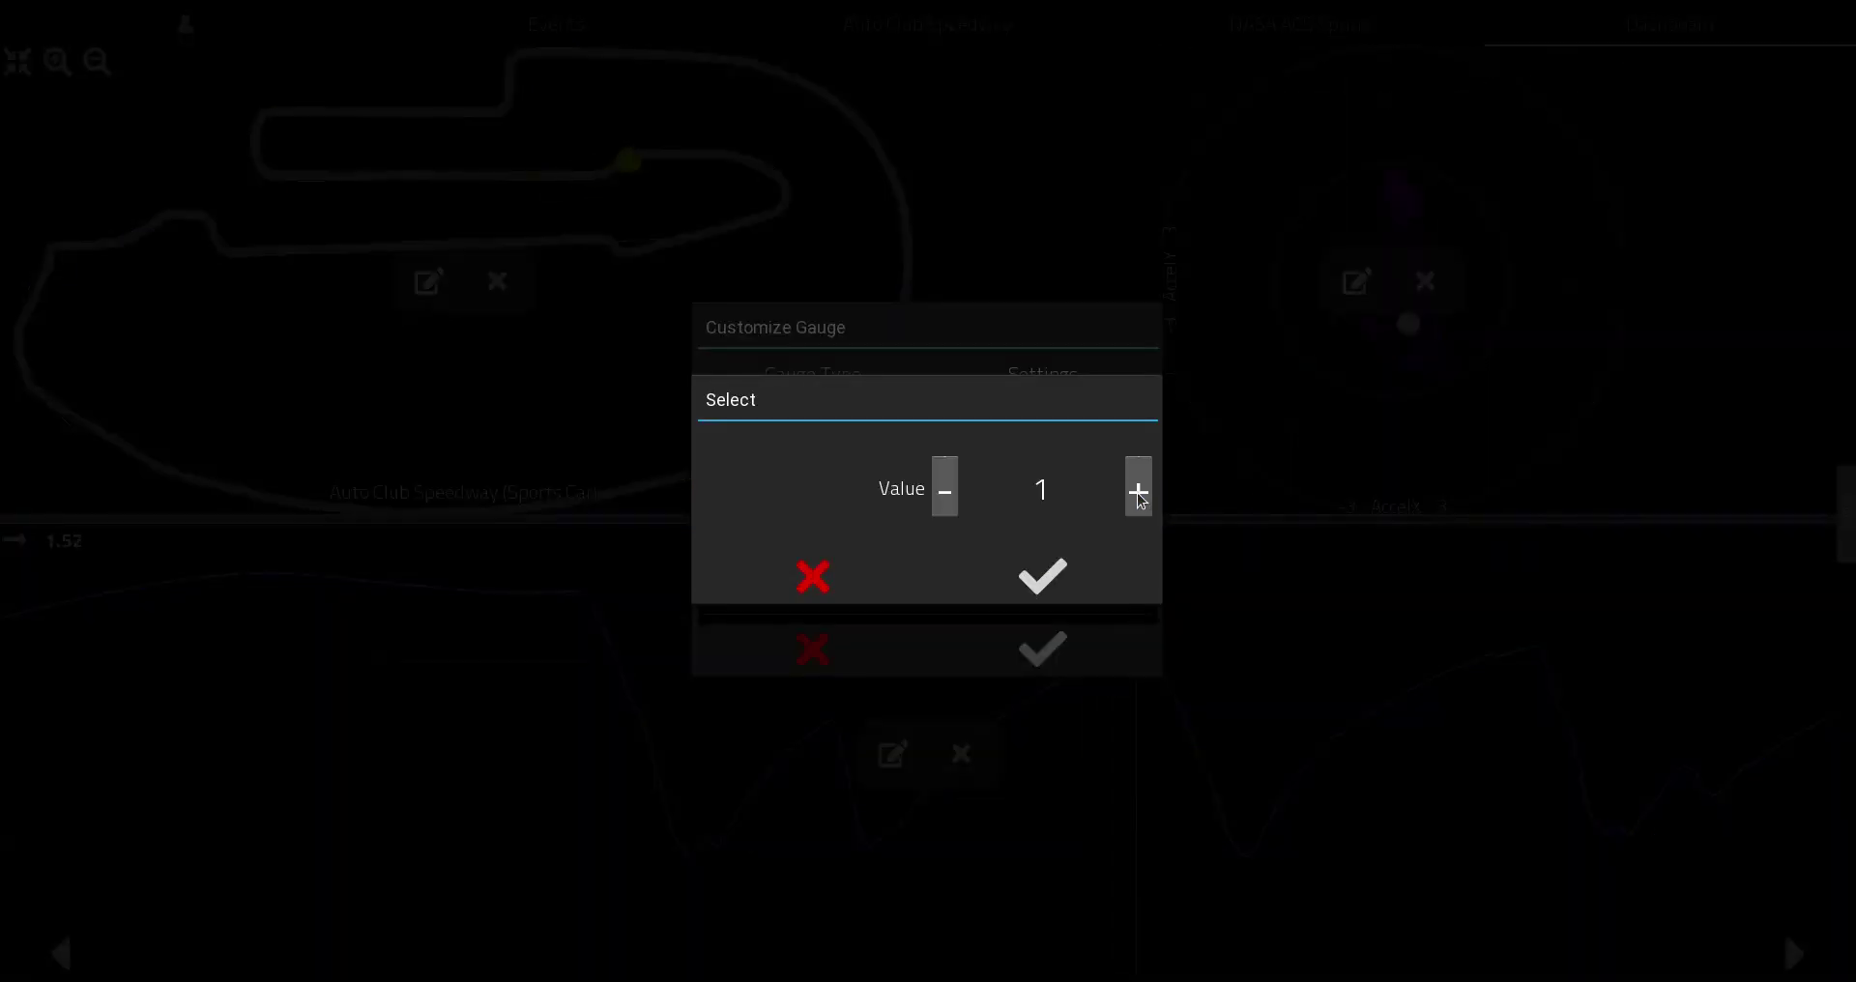
pyautogui.click(1138, 490)
pyautogui.click(1138, 489)
pyautogui.click(1137, 490)
pyautogui.click(1066, 575)
pyautogui.click(1071, 582)
pyautogui.scroll(-1, 947, 488)
pyautogui.click(1058, 588)
pyautogui.scroll(-1, 870, 474)
pyautogui.scroll(-1, 844, 461)
# Step: Turn off the engine temperature, oil temperature, oil pressure, transmission and differential temperature sensors
pyautogui.click(1063, 541)
pyautogui.scroll(-1, 873, 447)
pyautogui.scroll(-3, 873, 448)
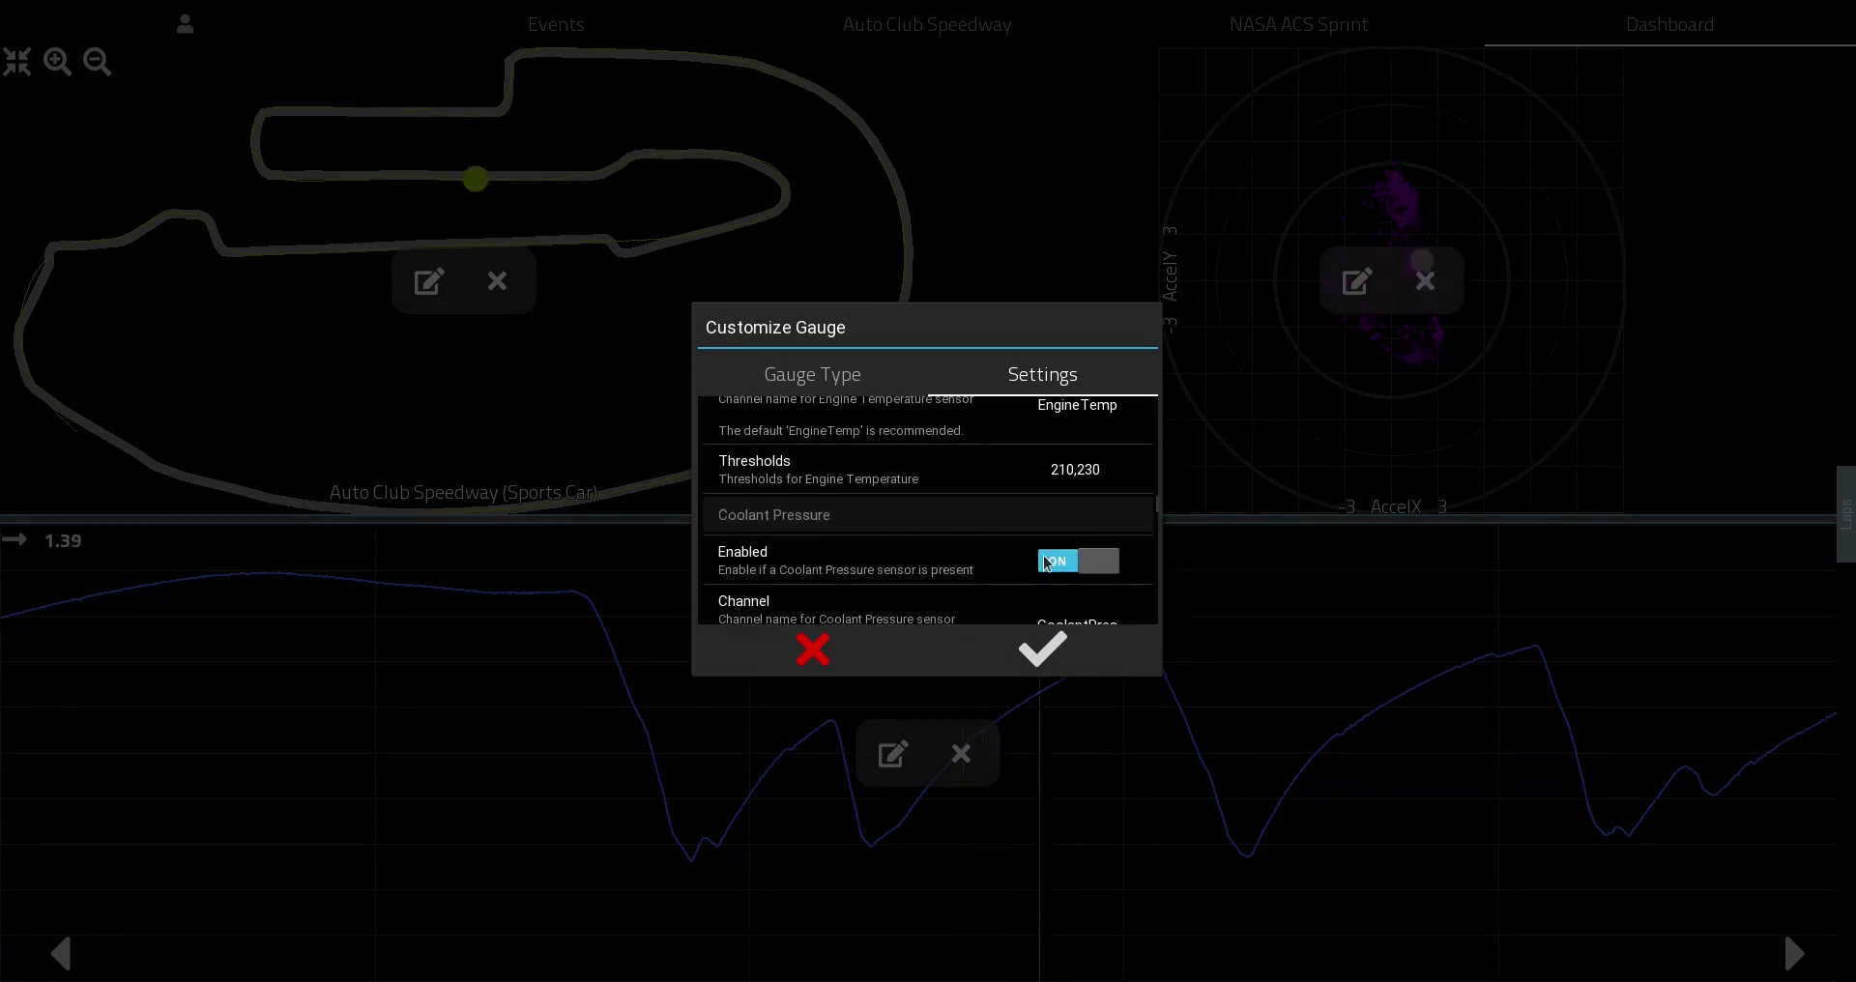
pyautogui.scroll(-4, 908, 439)
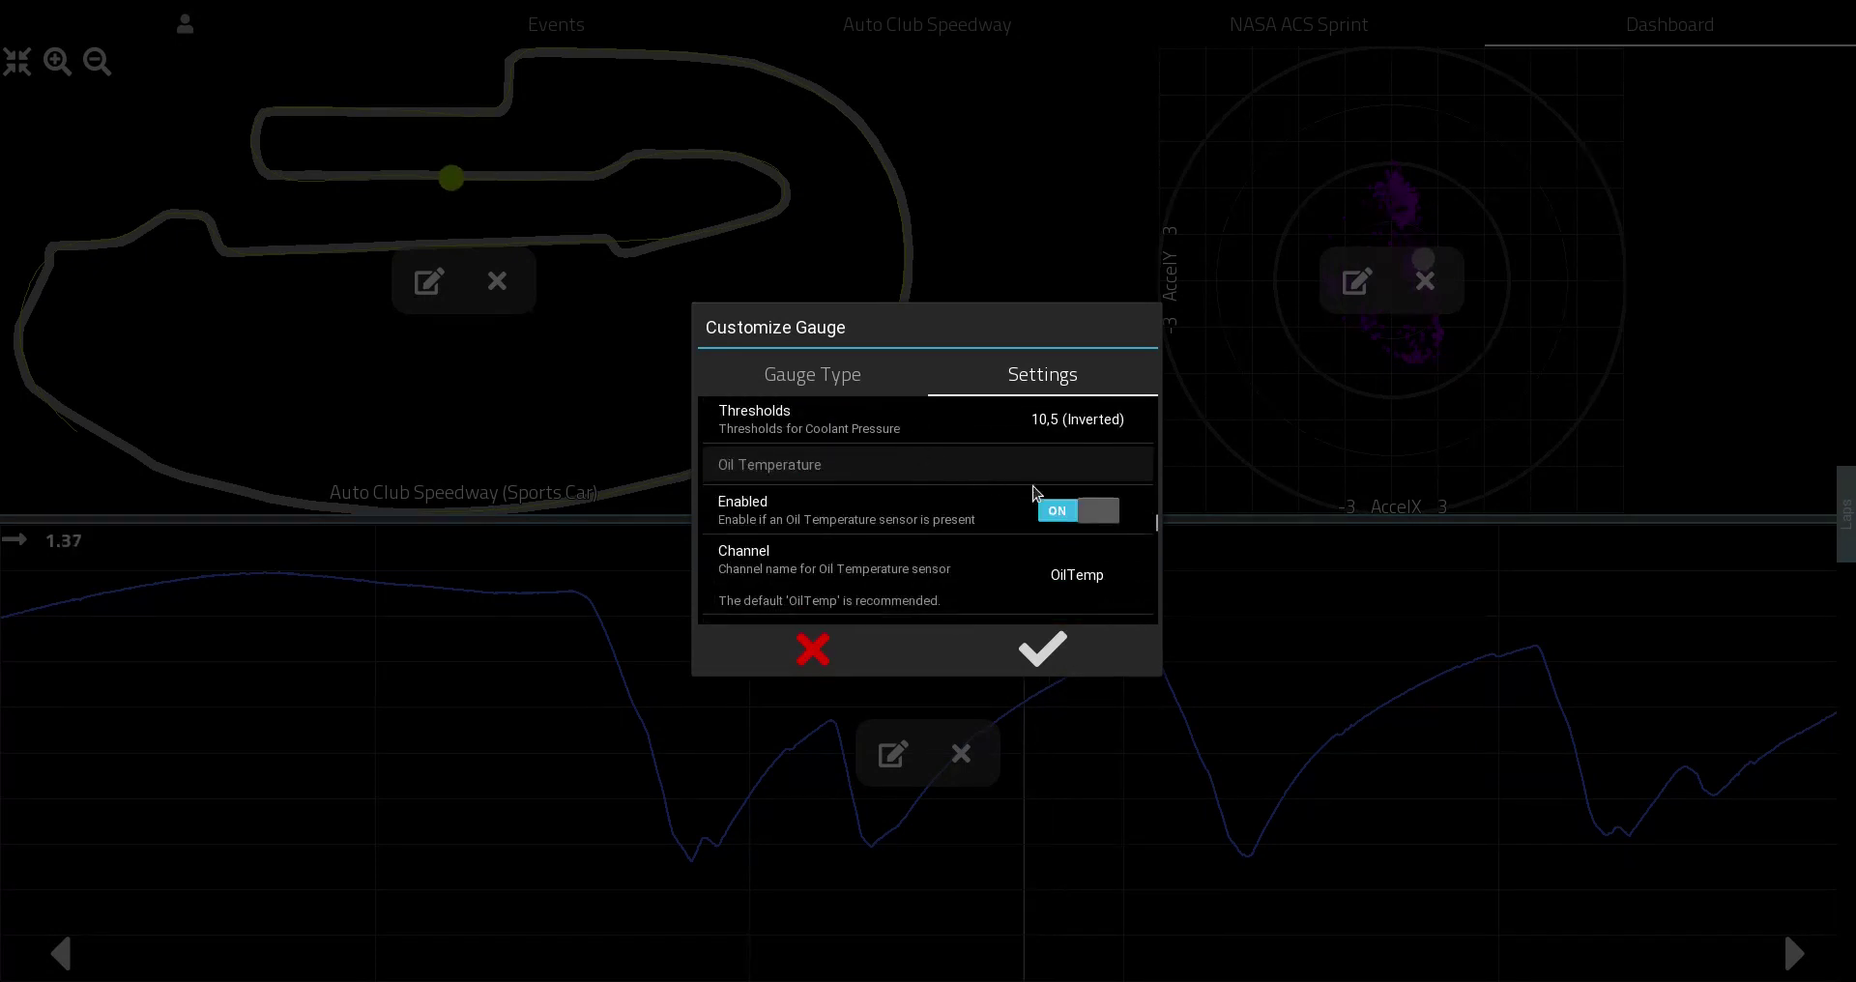
pyautogui.click(1063, 512)
pyautogui.scroll(-3, 879, 437)
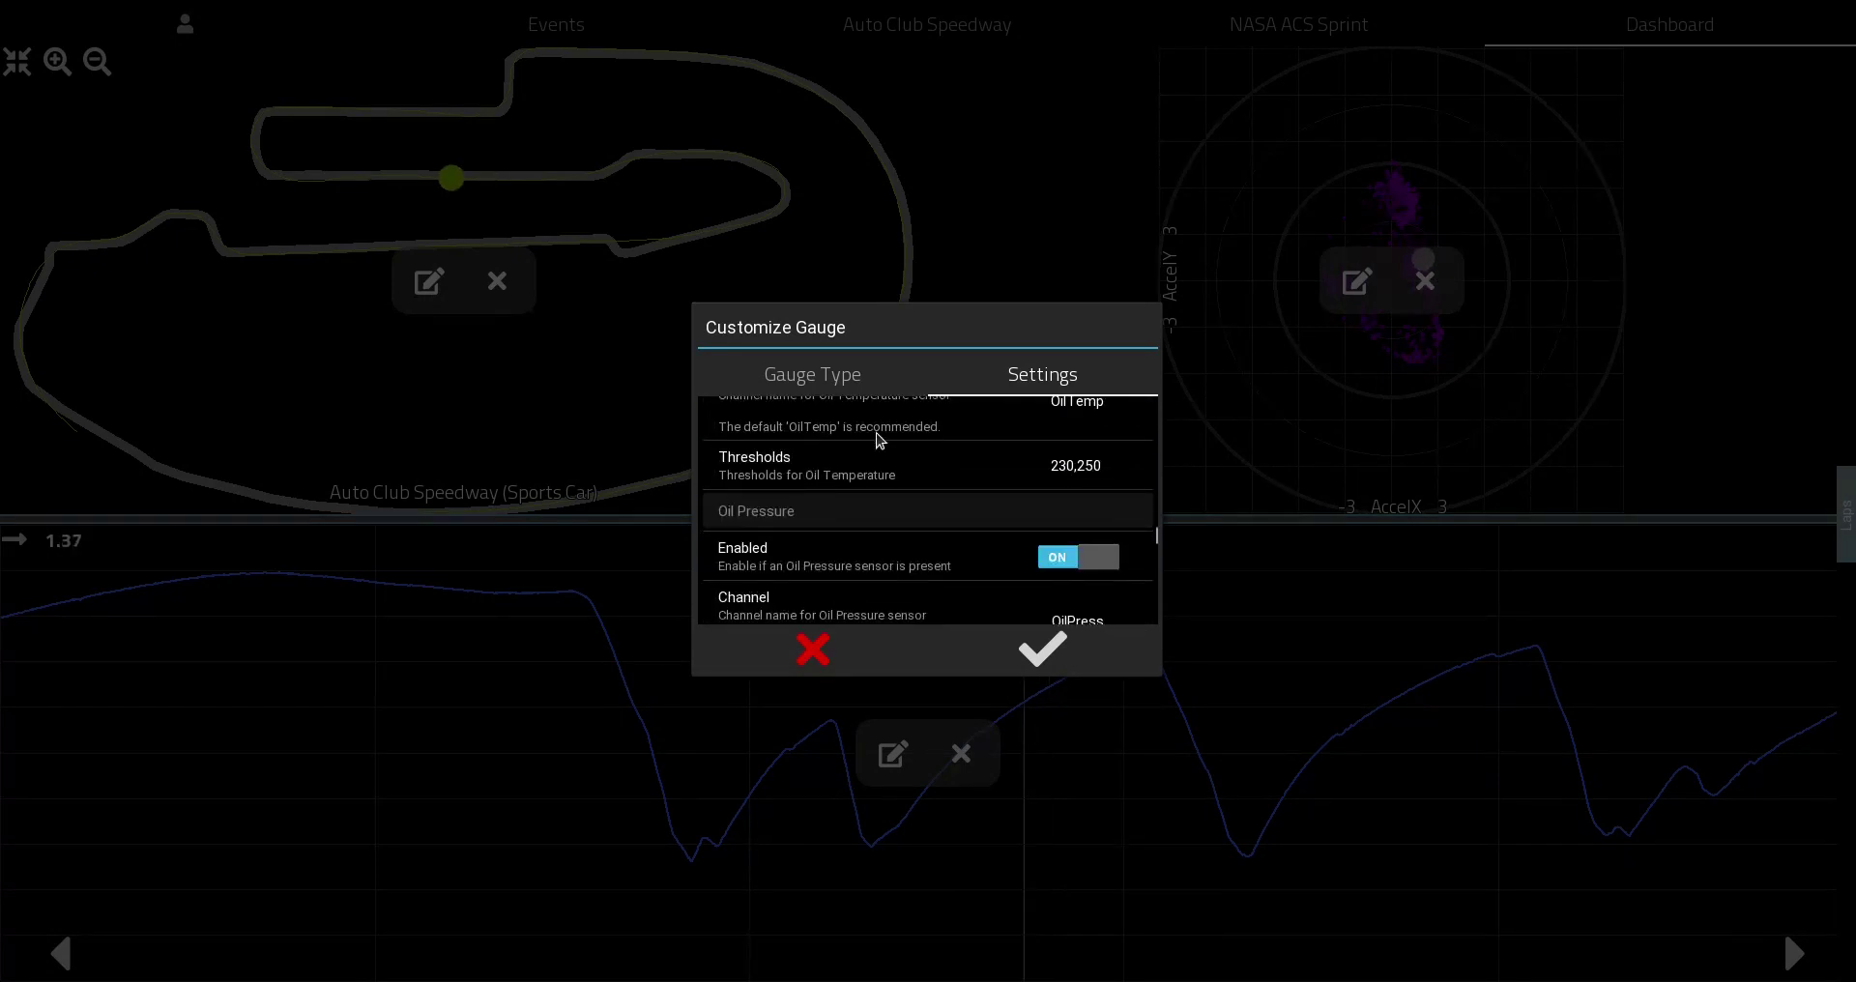
pyautogui.click(1102, 520)
pyautogui.scroll(-4, 883, 435)
pyautogui.click(1075, 522)
pyautogui.scroll(-3, 874, 444)
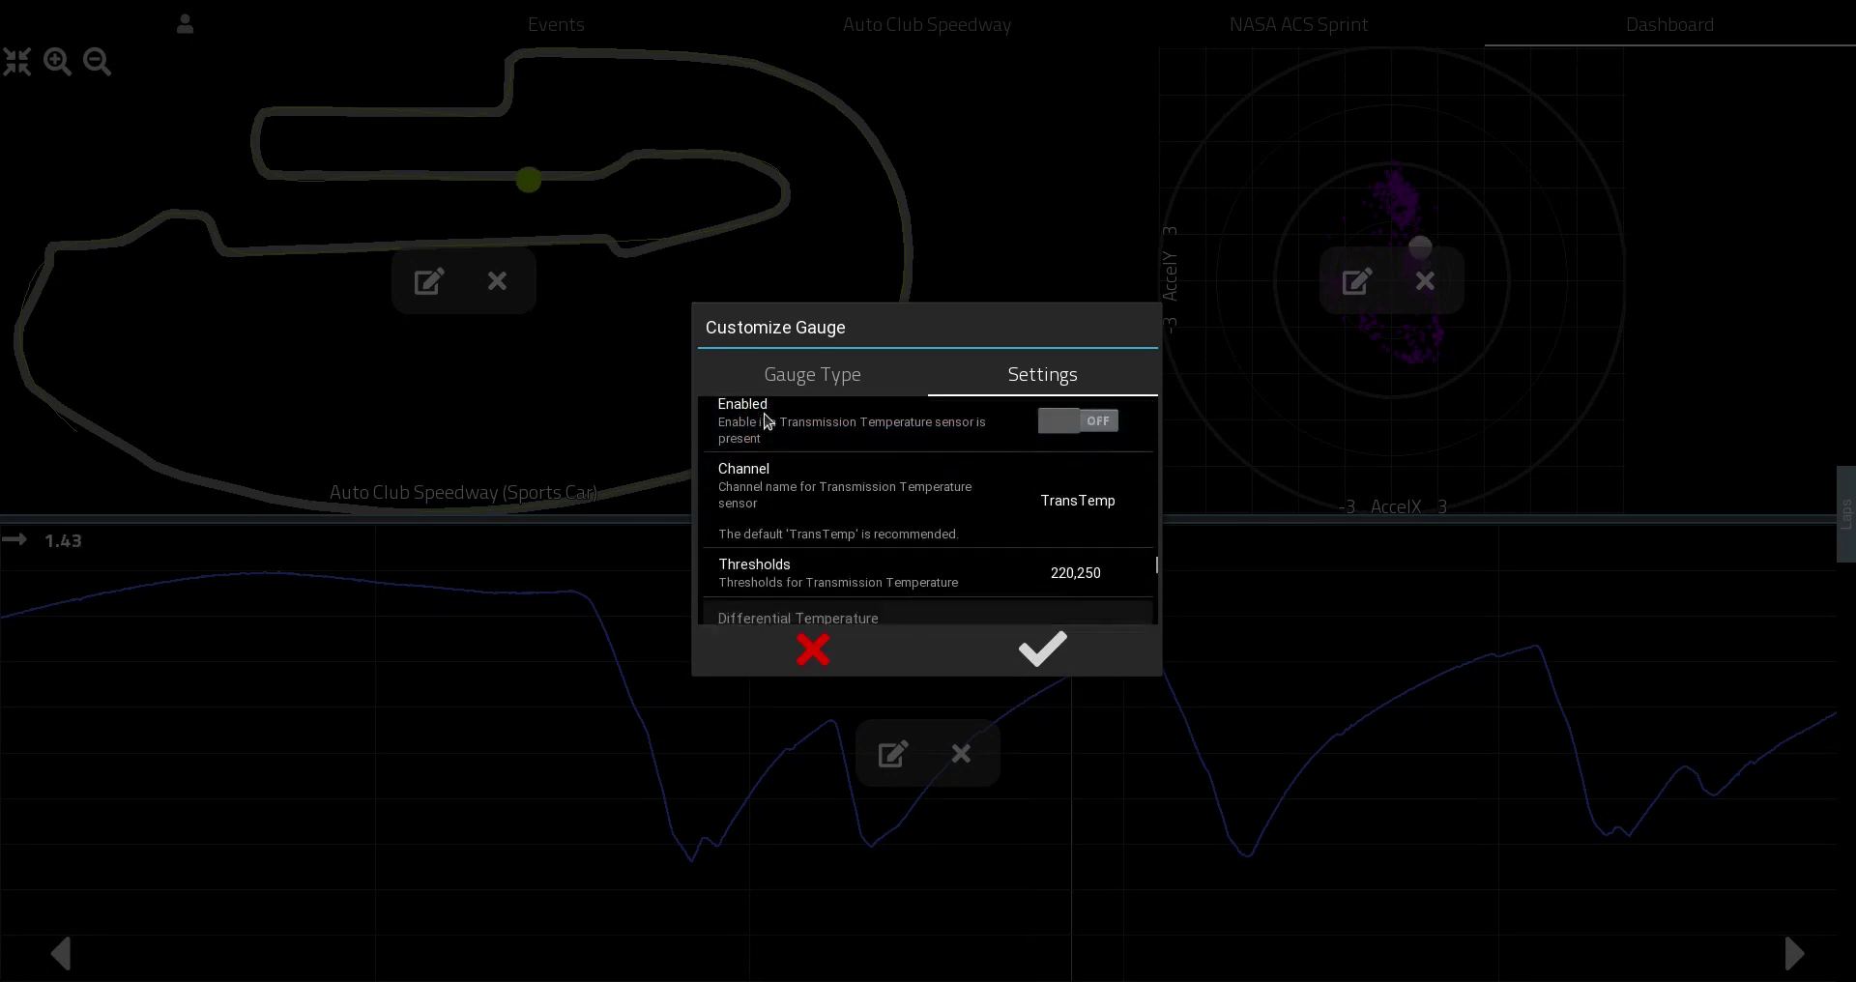
pyautogui.click(1088, 564)
# Step: Turn off the fuel level and heart rate sensors and apply the gauge settings
pyautogui.scroll(-3, 855, 488)
pyautogui.click(1078, 543)
pyautogui.scroll(-3, 840, 501)
pyautogui.scroll(-1, 839, 504)
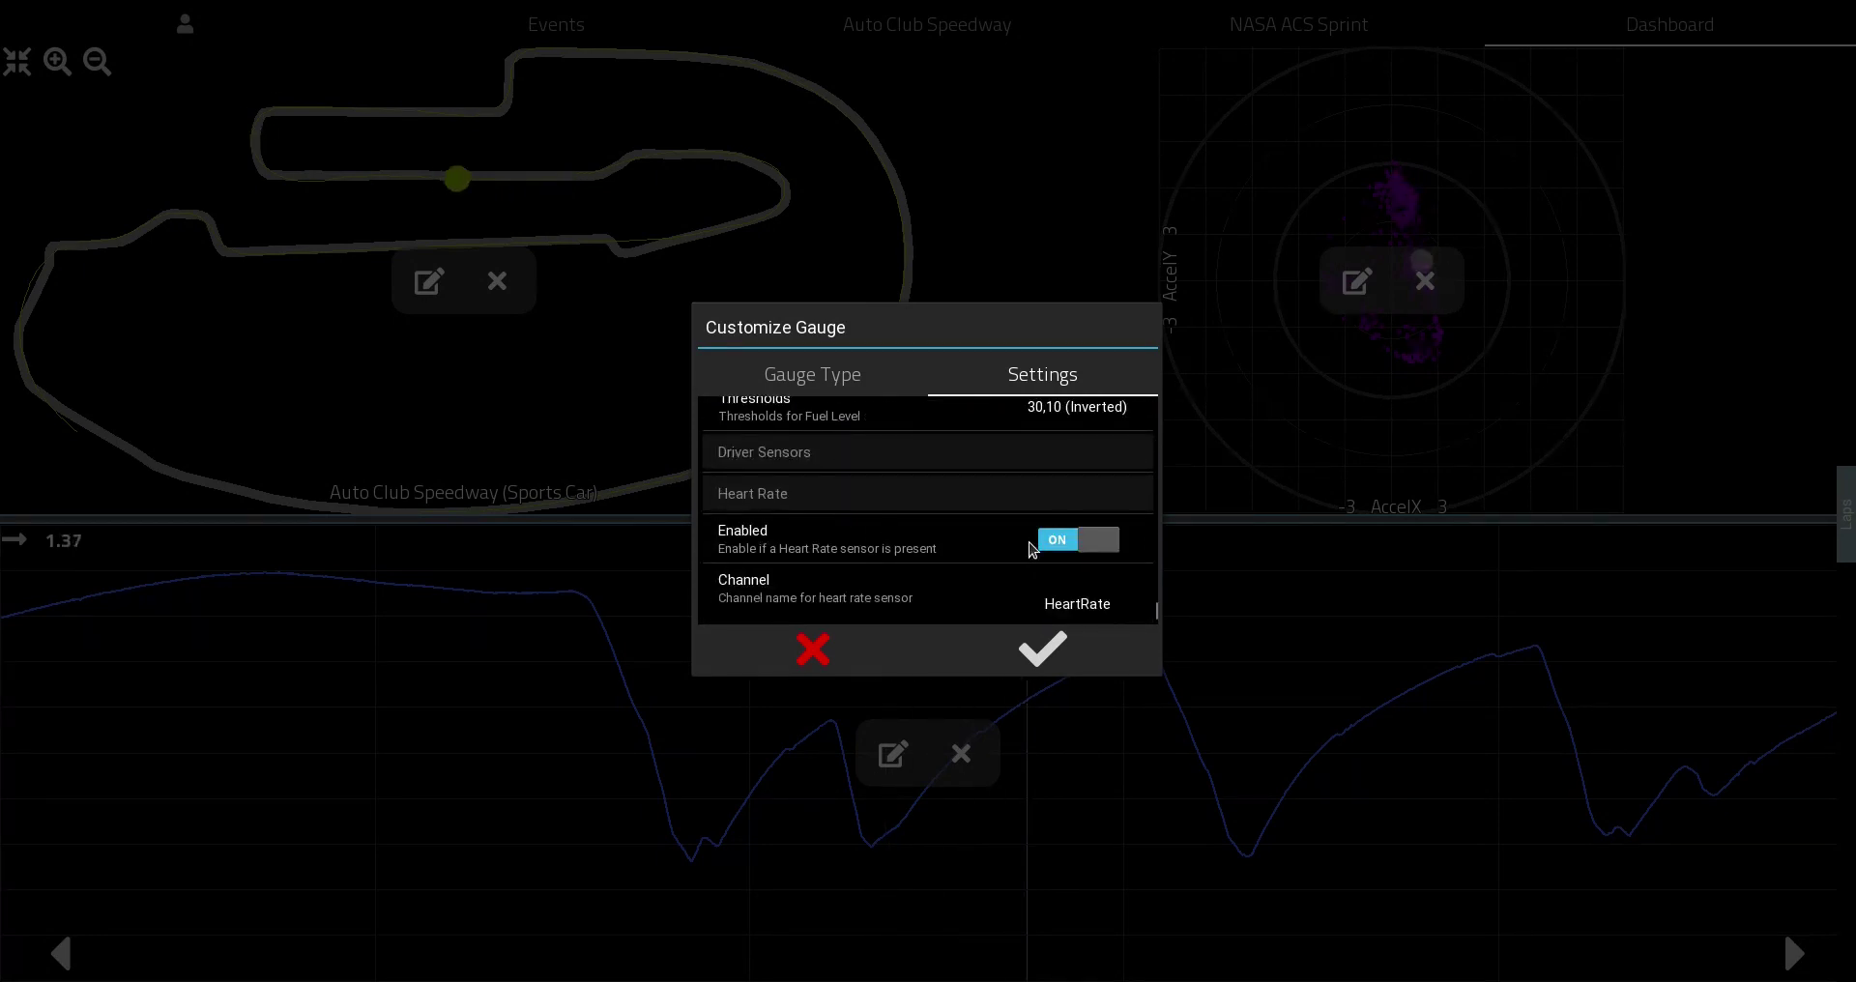
pyautogui.click(1078, 530)
pyautogui.scroll(-2, 867, 512)
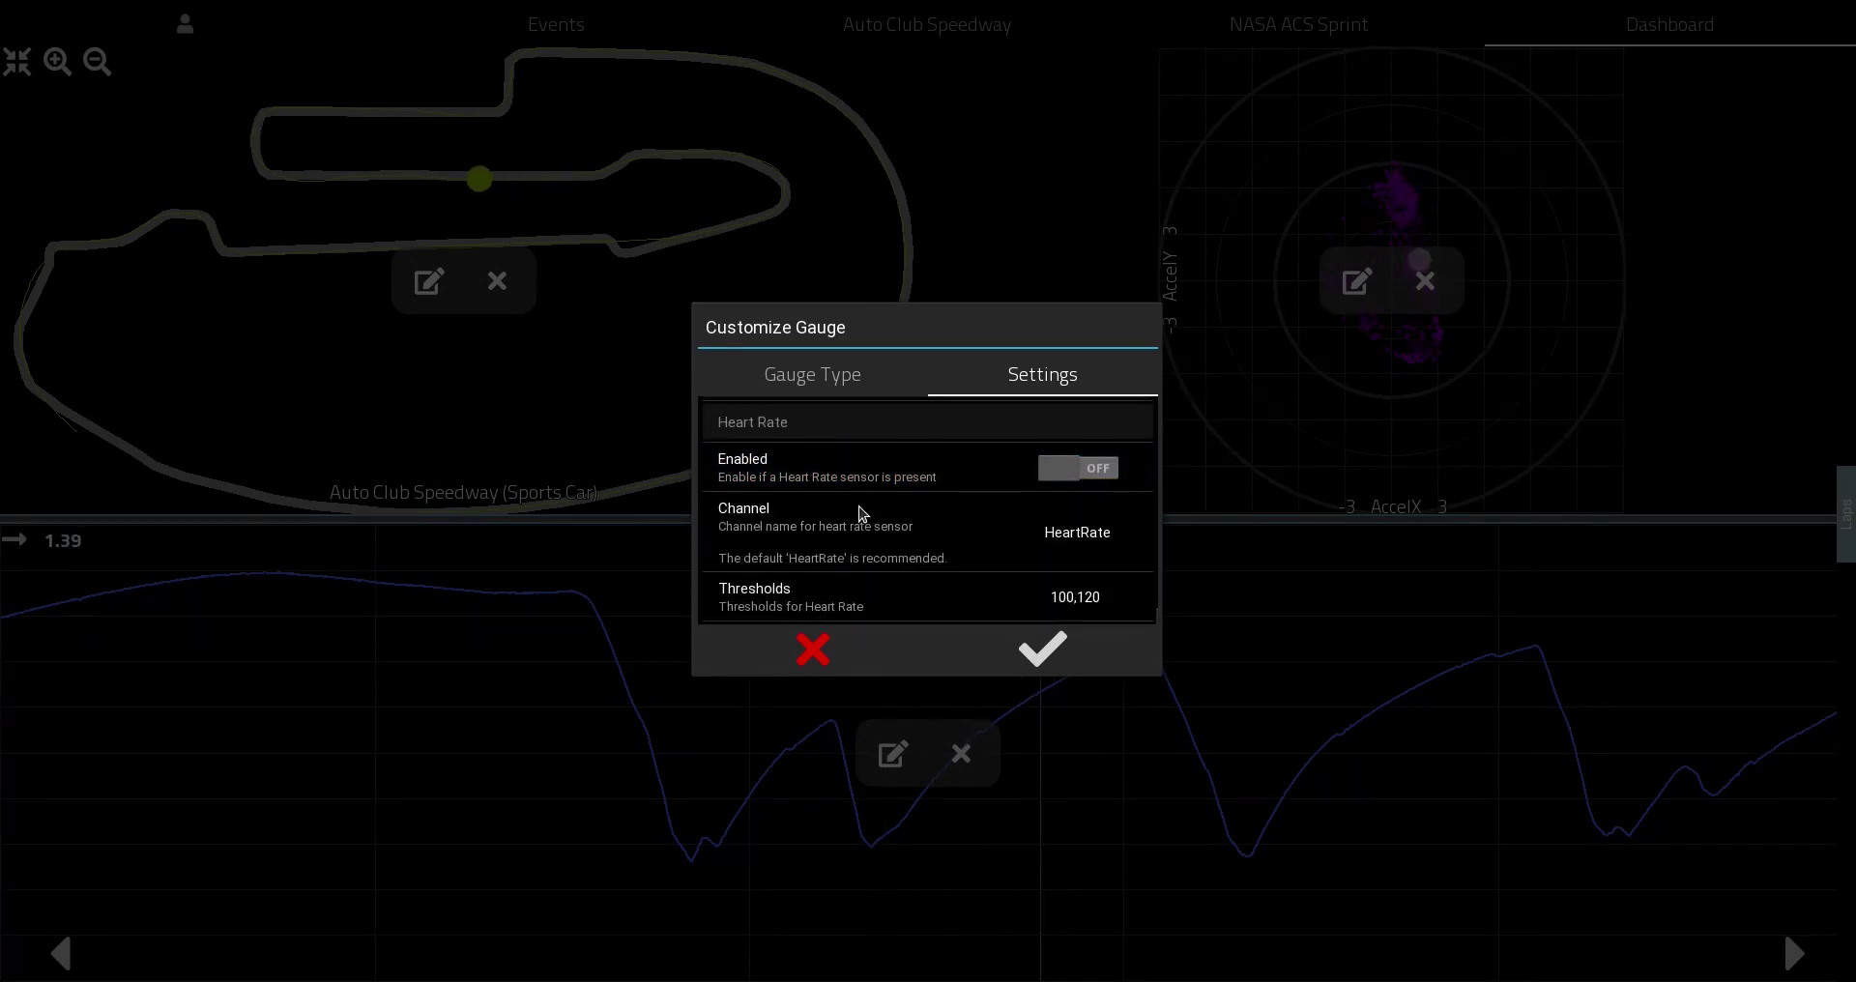
pyautogui.scroll(1, 862, 514)
pyautogui.scroll(1, 859, 513)
pyautogui.scroll(-2, 858, 513)
pyautogui.click(1044, 654)
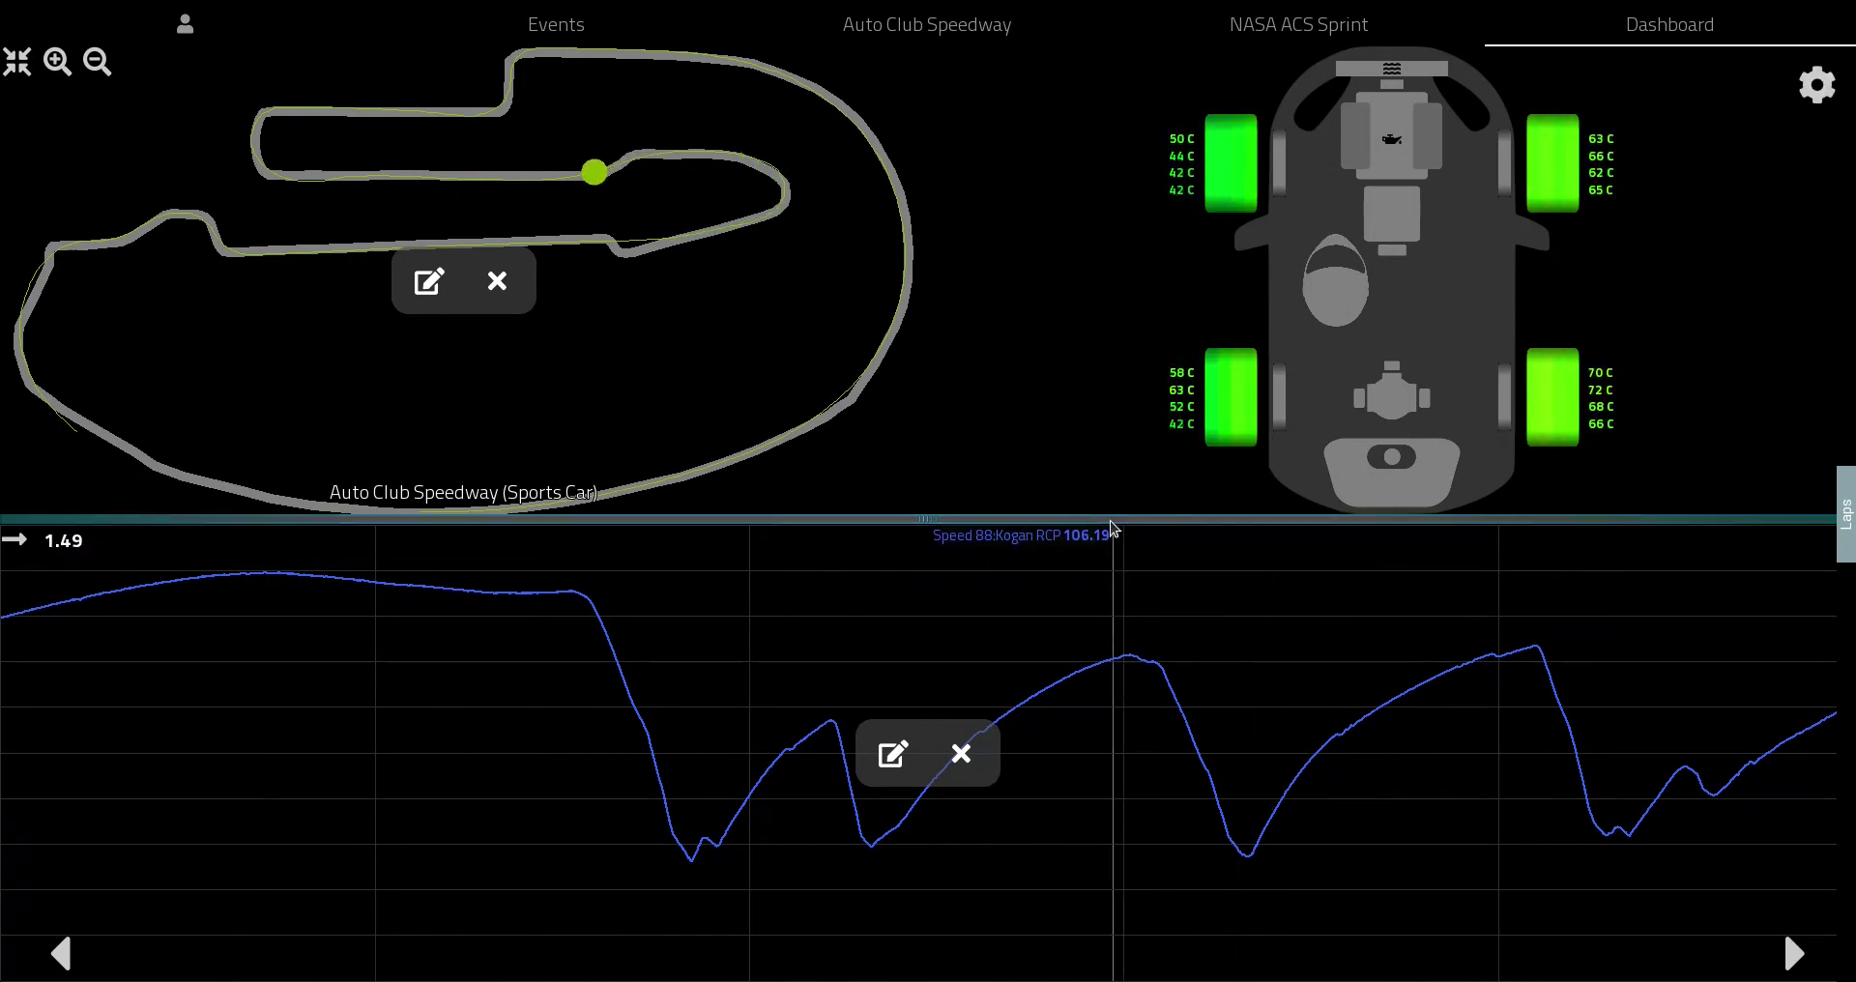
# Step: Make the map and tyre panel slightly taller, then load lap 1:56.20 onto the dashboard
pyautogui.moveTo(1112, 527); pyautogui.dragTo(1092, 720)
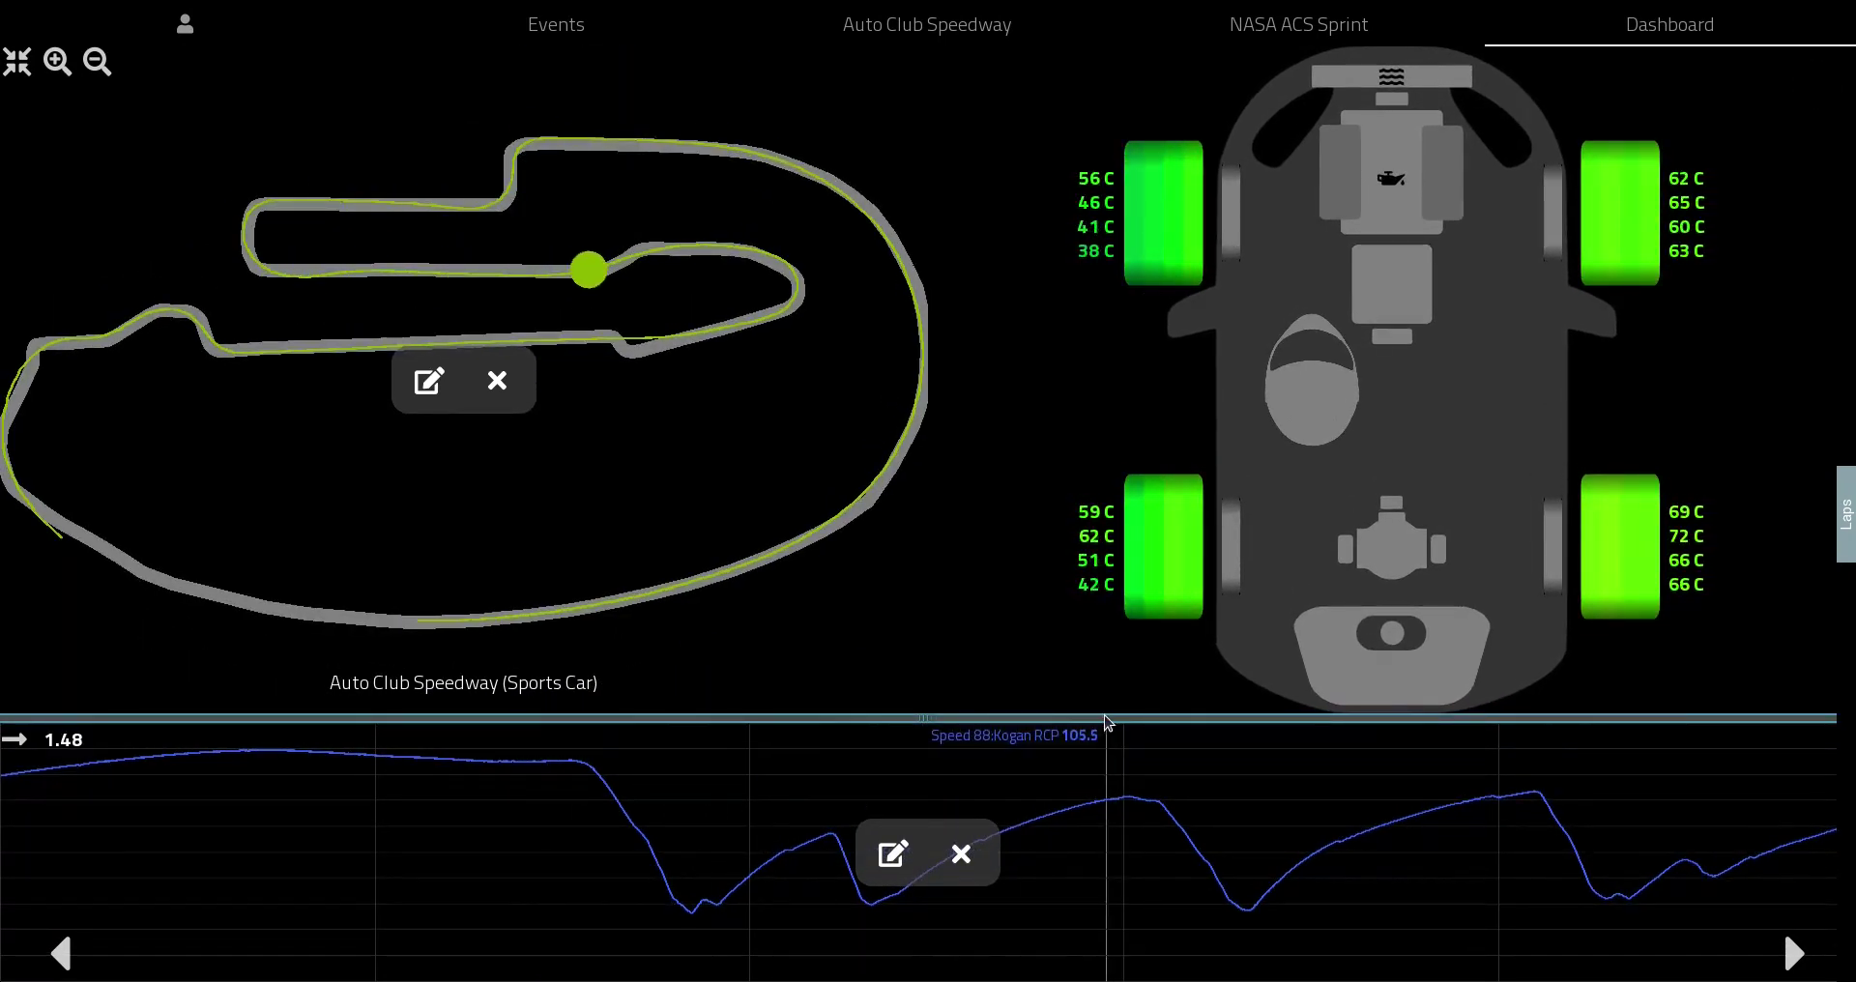
pyautogui.moveTo(1104, 720); pyautogui.dragTo(1109, 735)
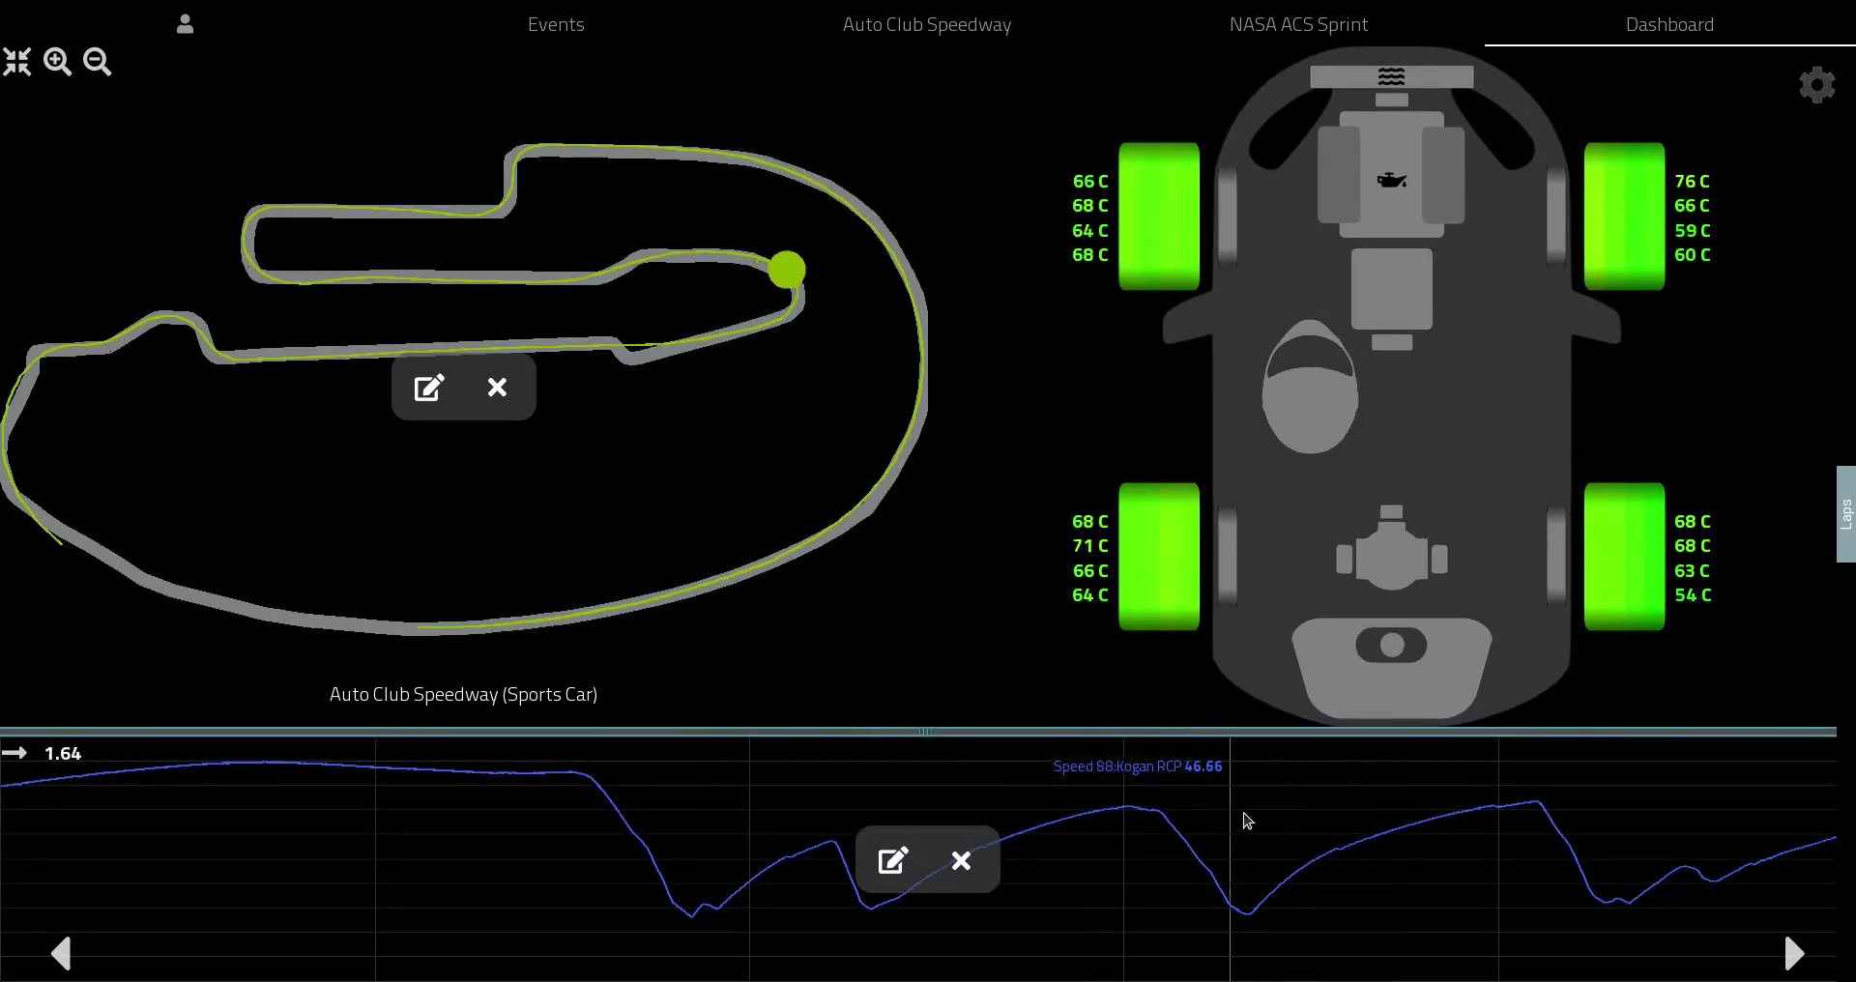
pyautogui.click(1842, 503)
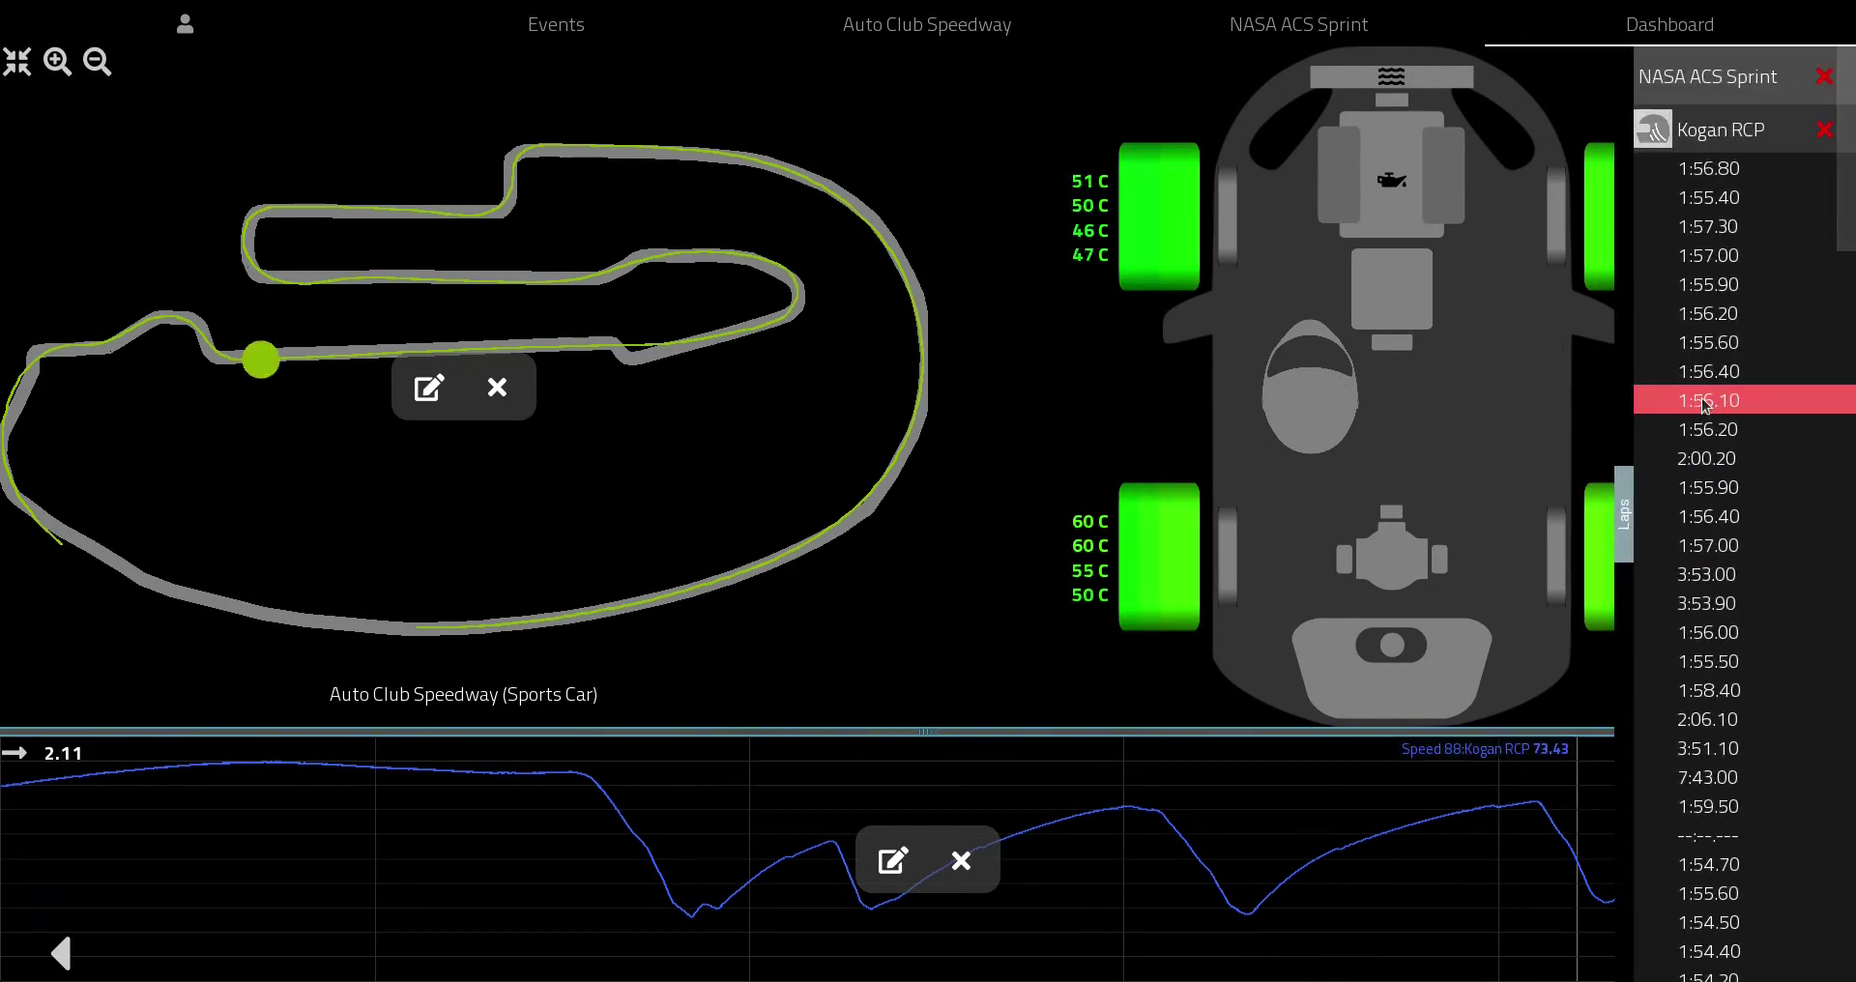
pyautogui.click(1709, 315)
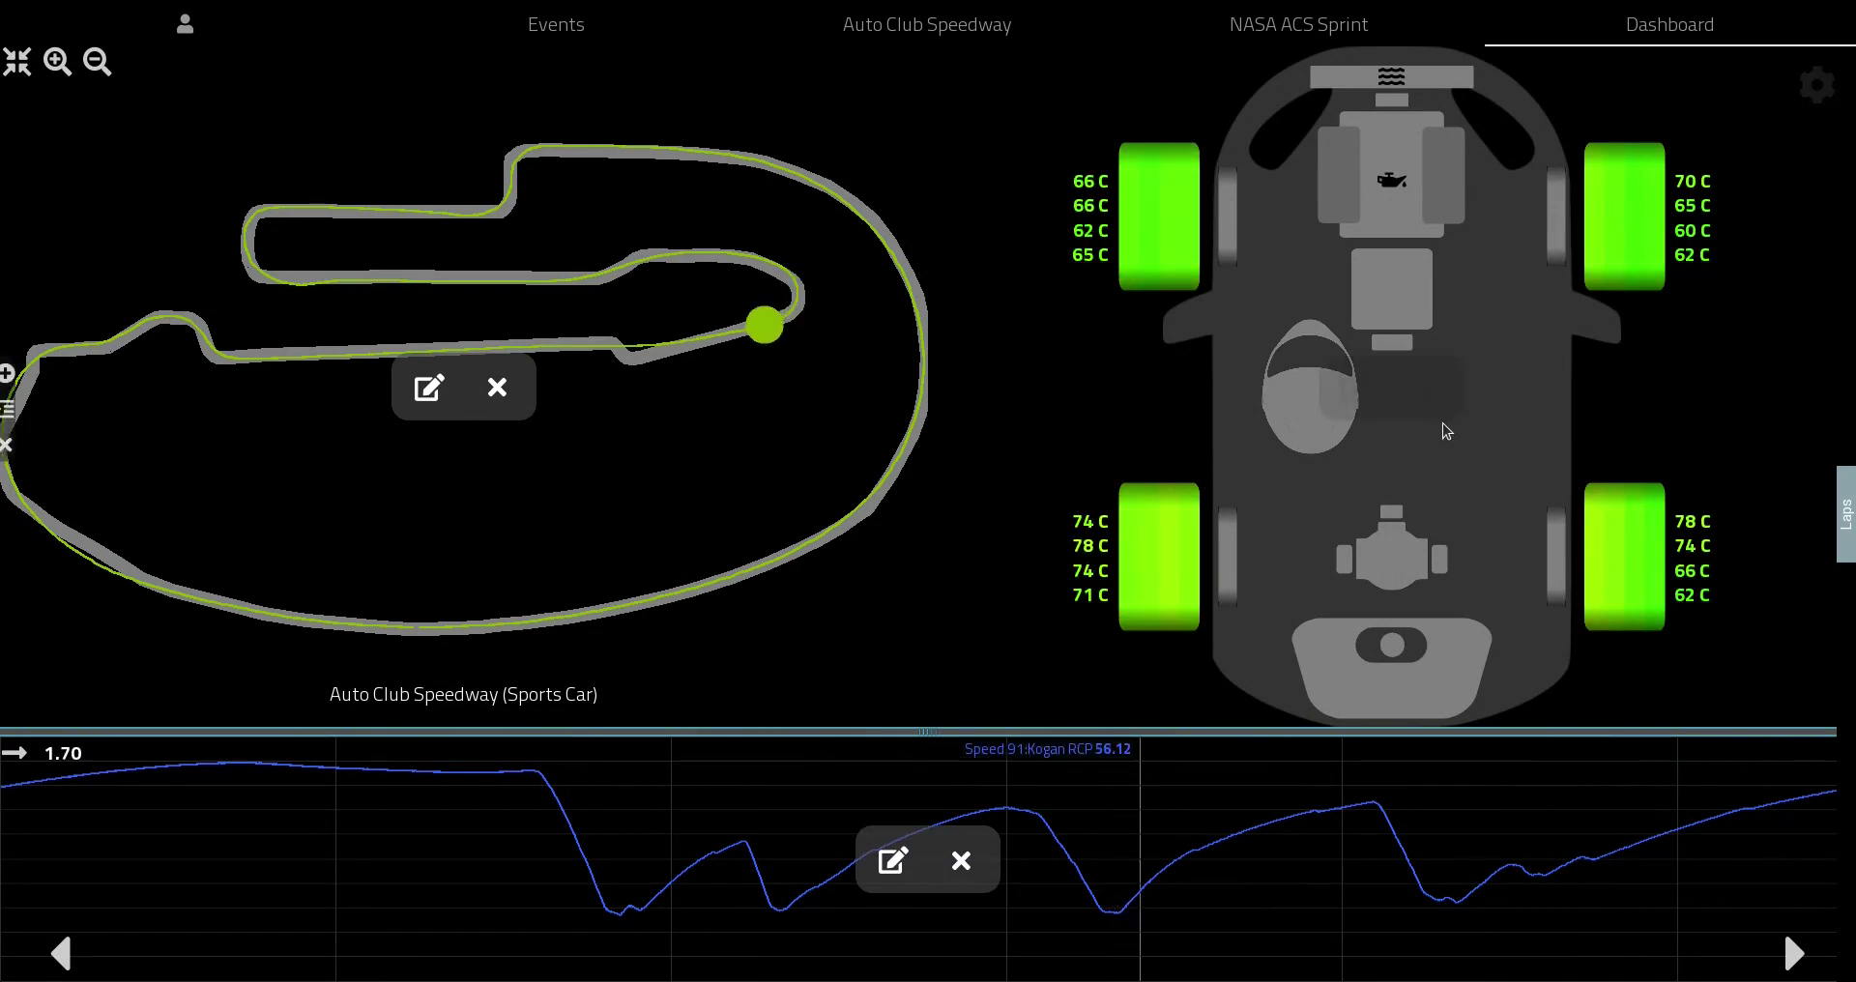
pyautogui.click(1357, 387)
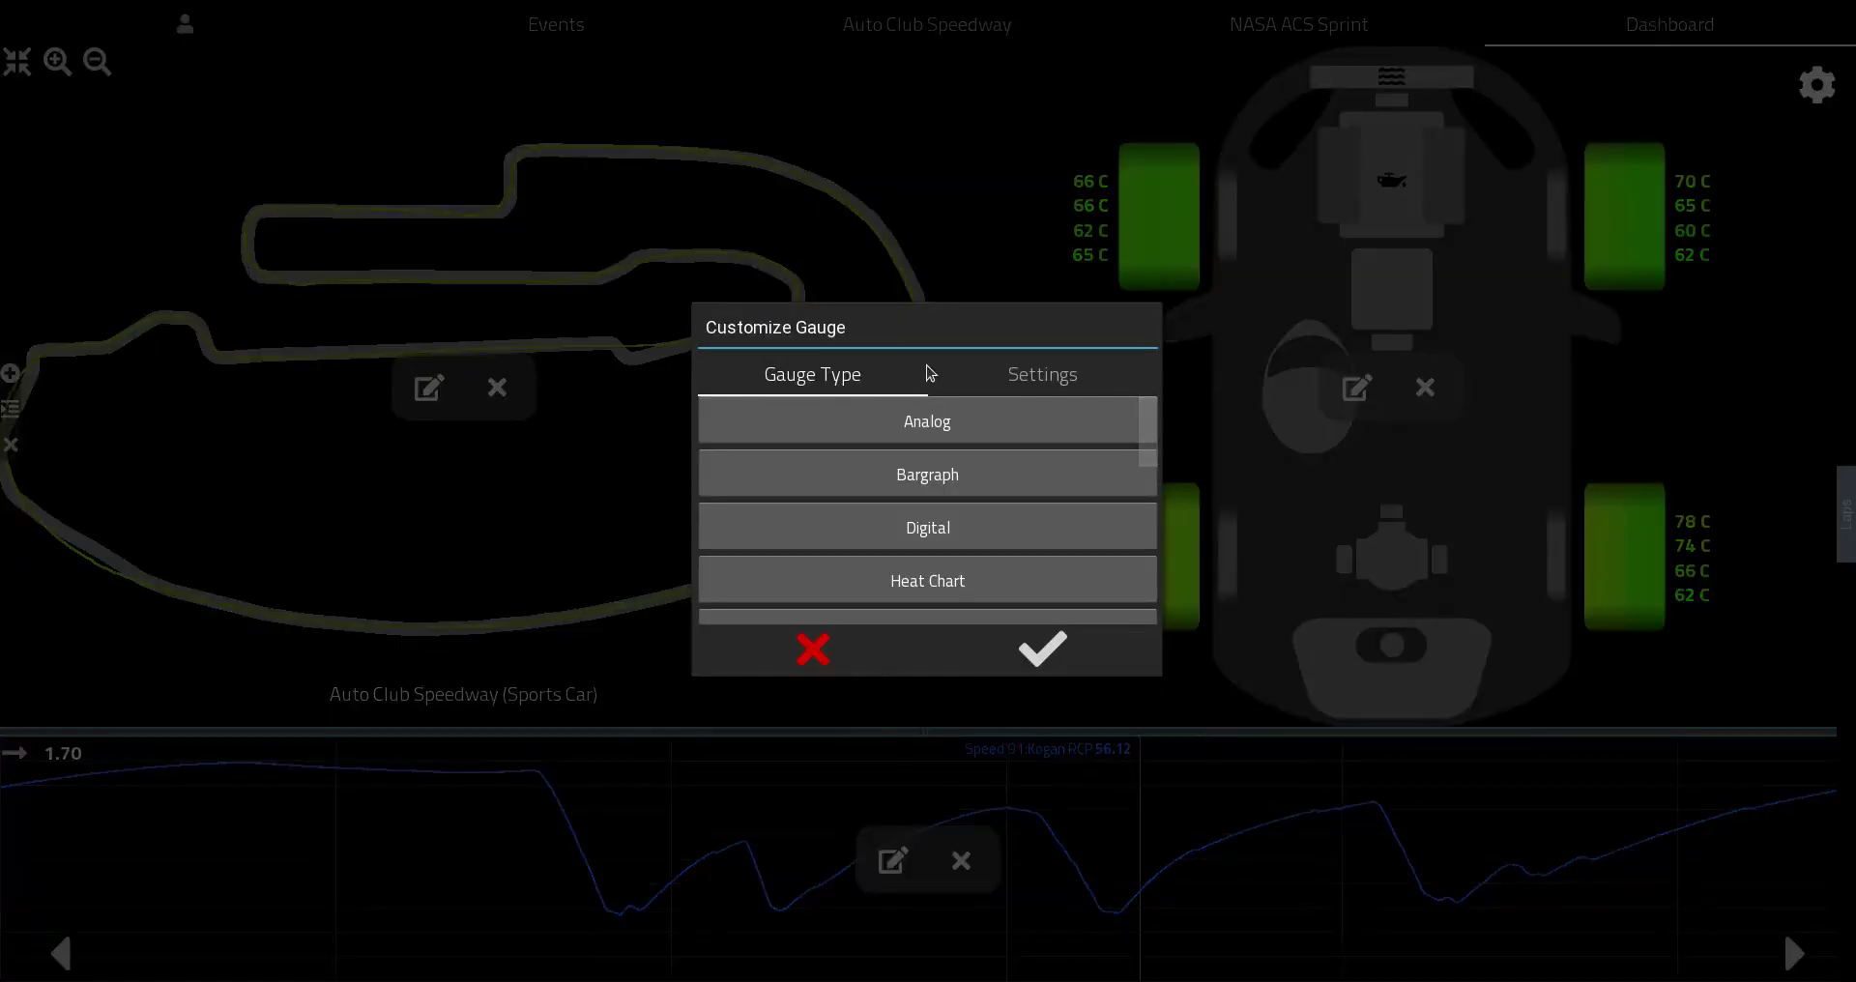
pyautogui.click(1050, 382)
pyautogui.scroll(-3, 996, 517)
pyautogui.scroll(-4, 996, 517)
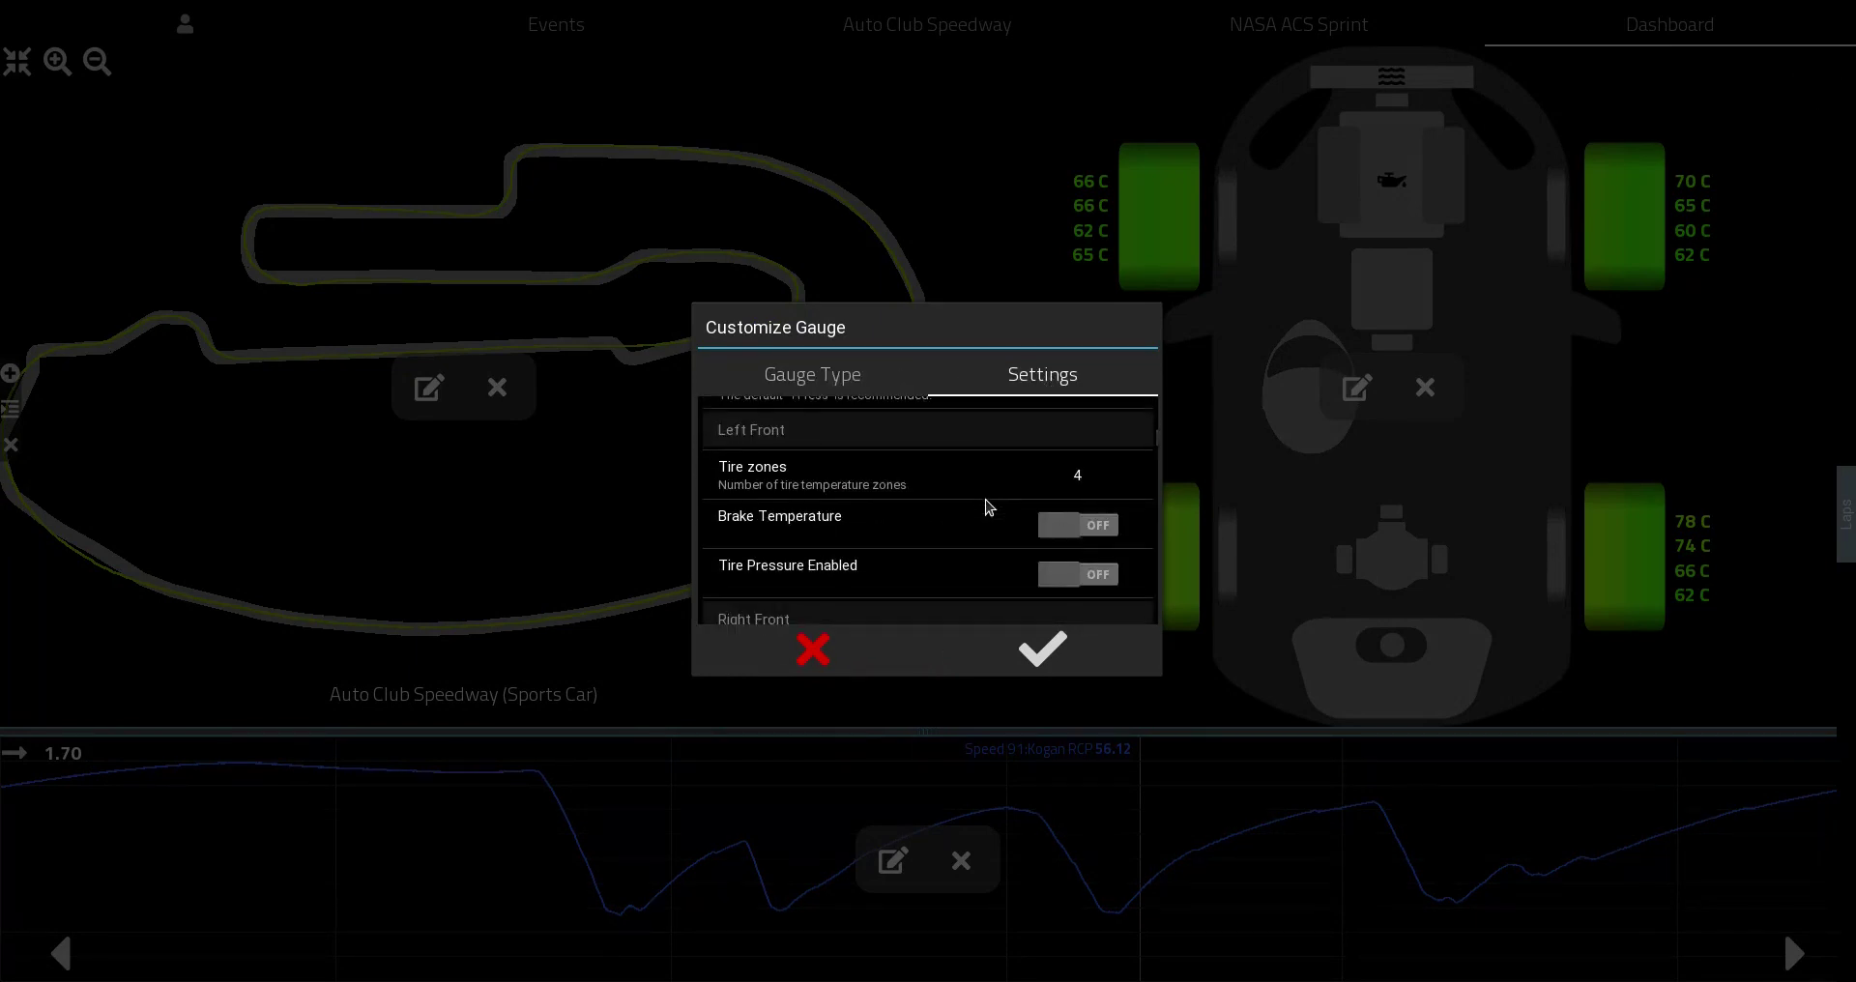
pyautogui.scroll(-5, 987, 507)
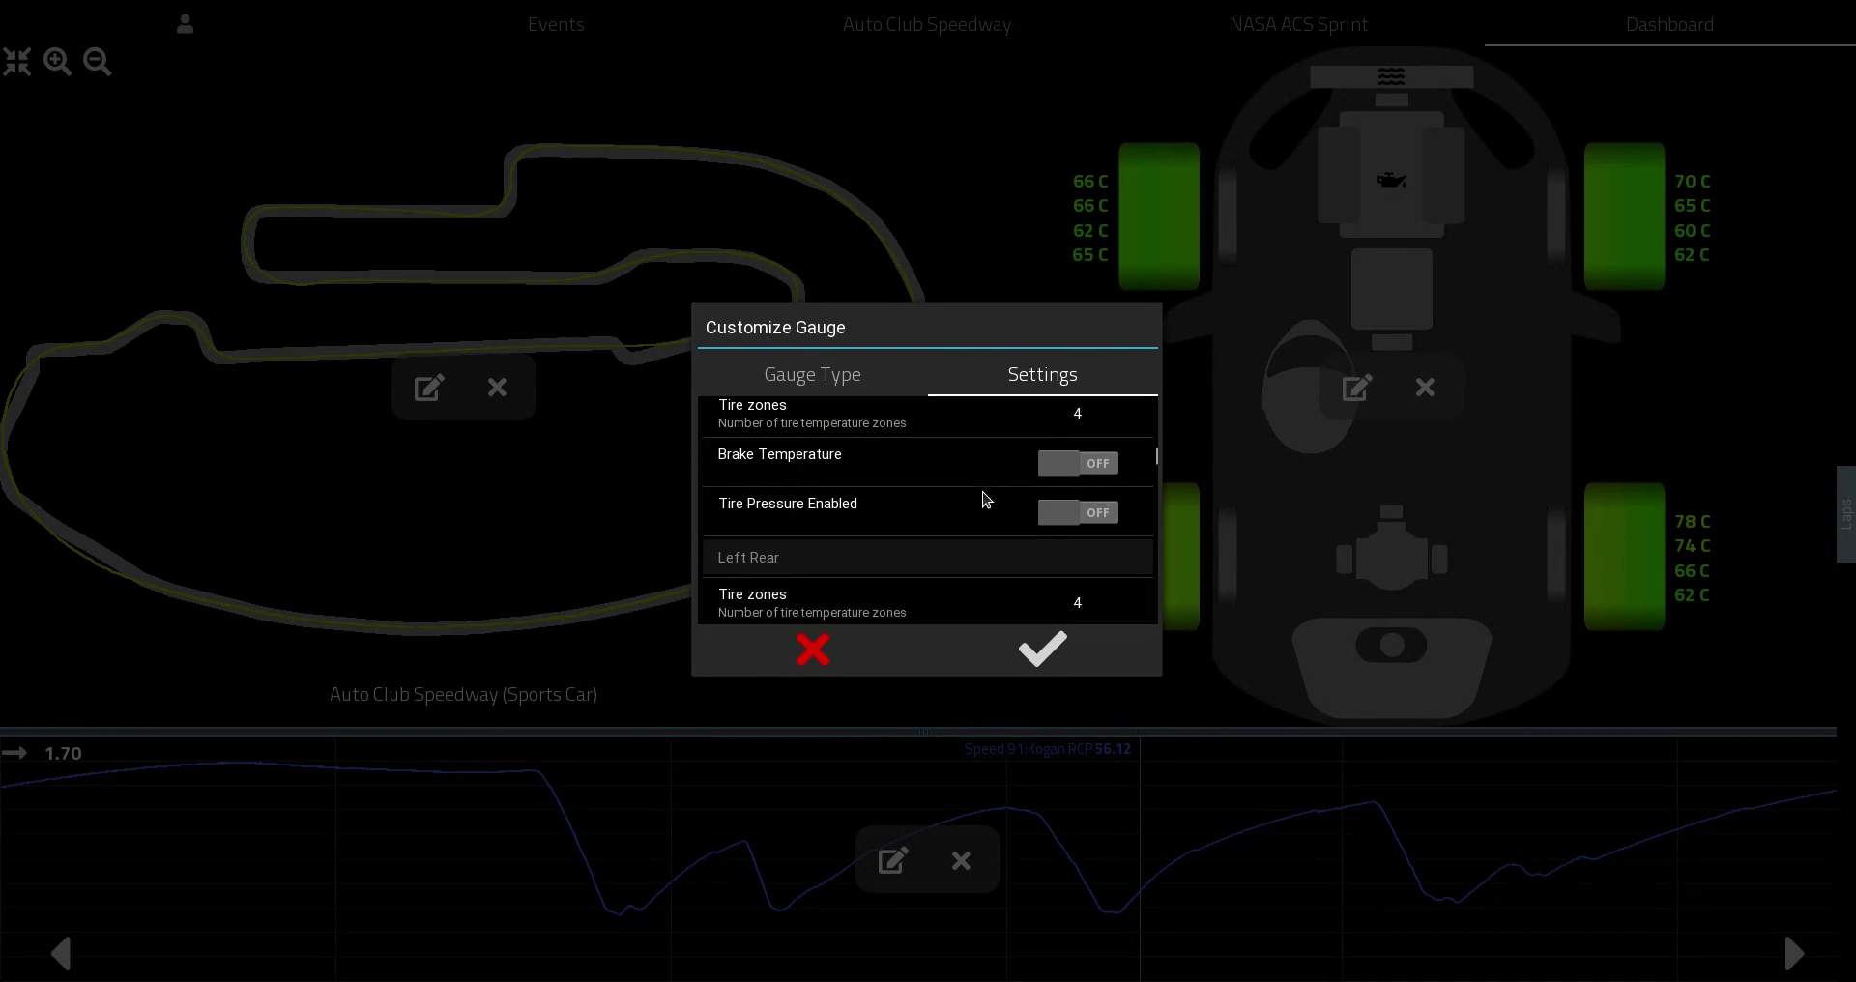
pyautogui.scroll(-4, 985, 499)
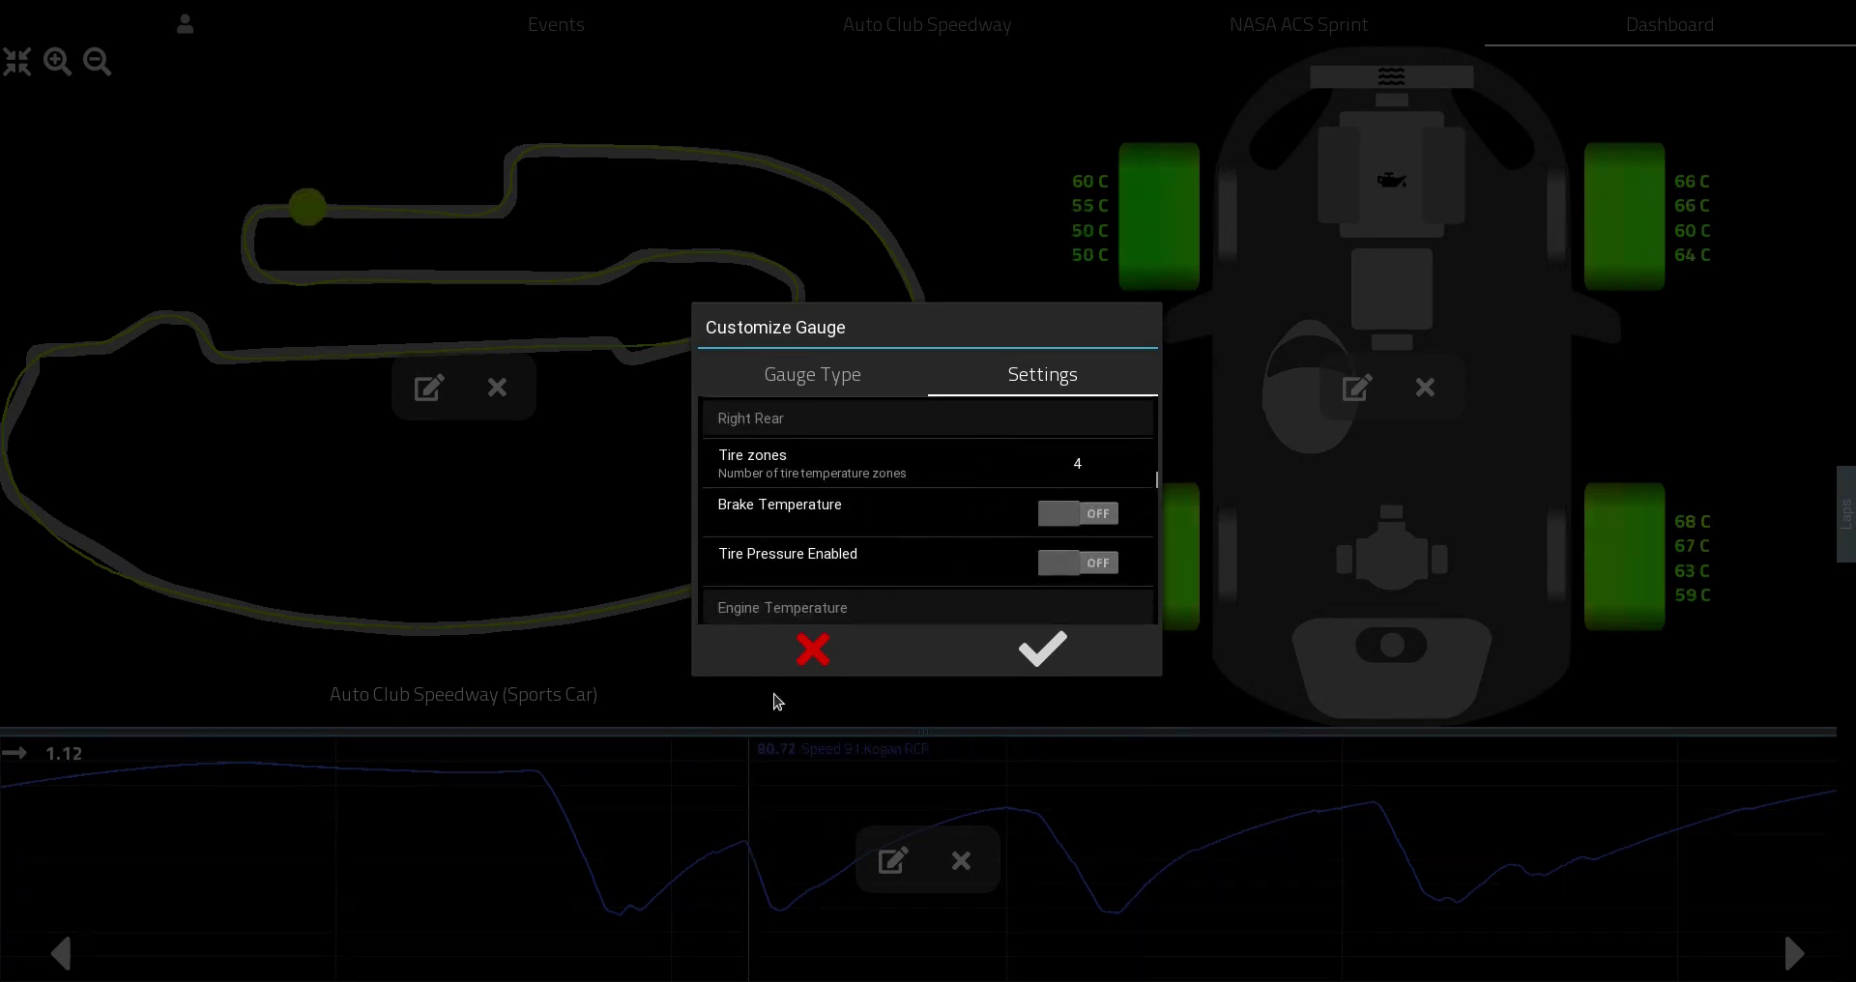
pyautogui.click(802, 656)
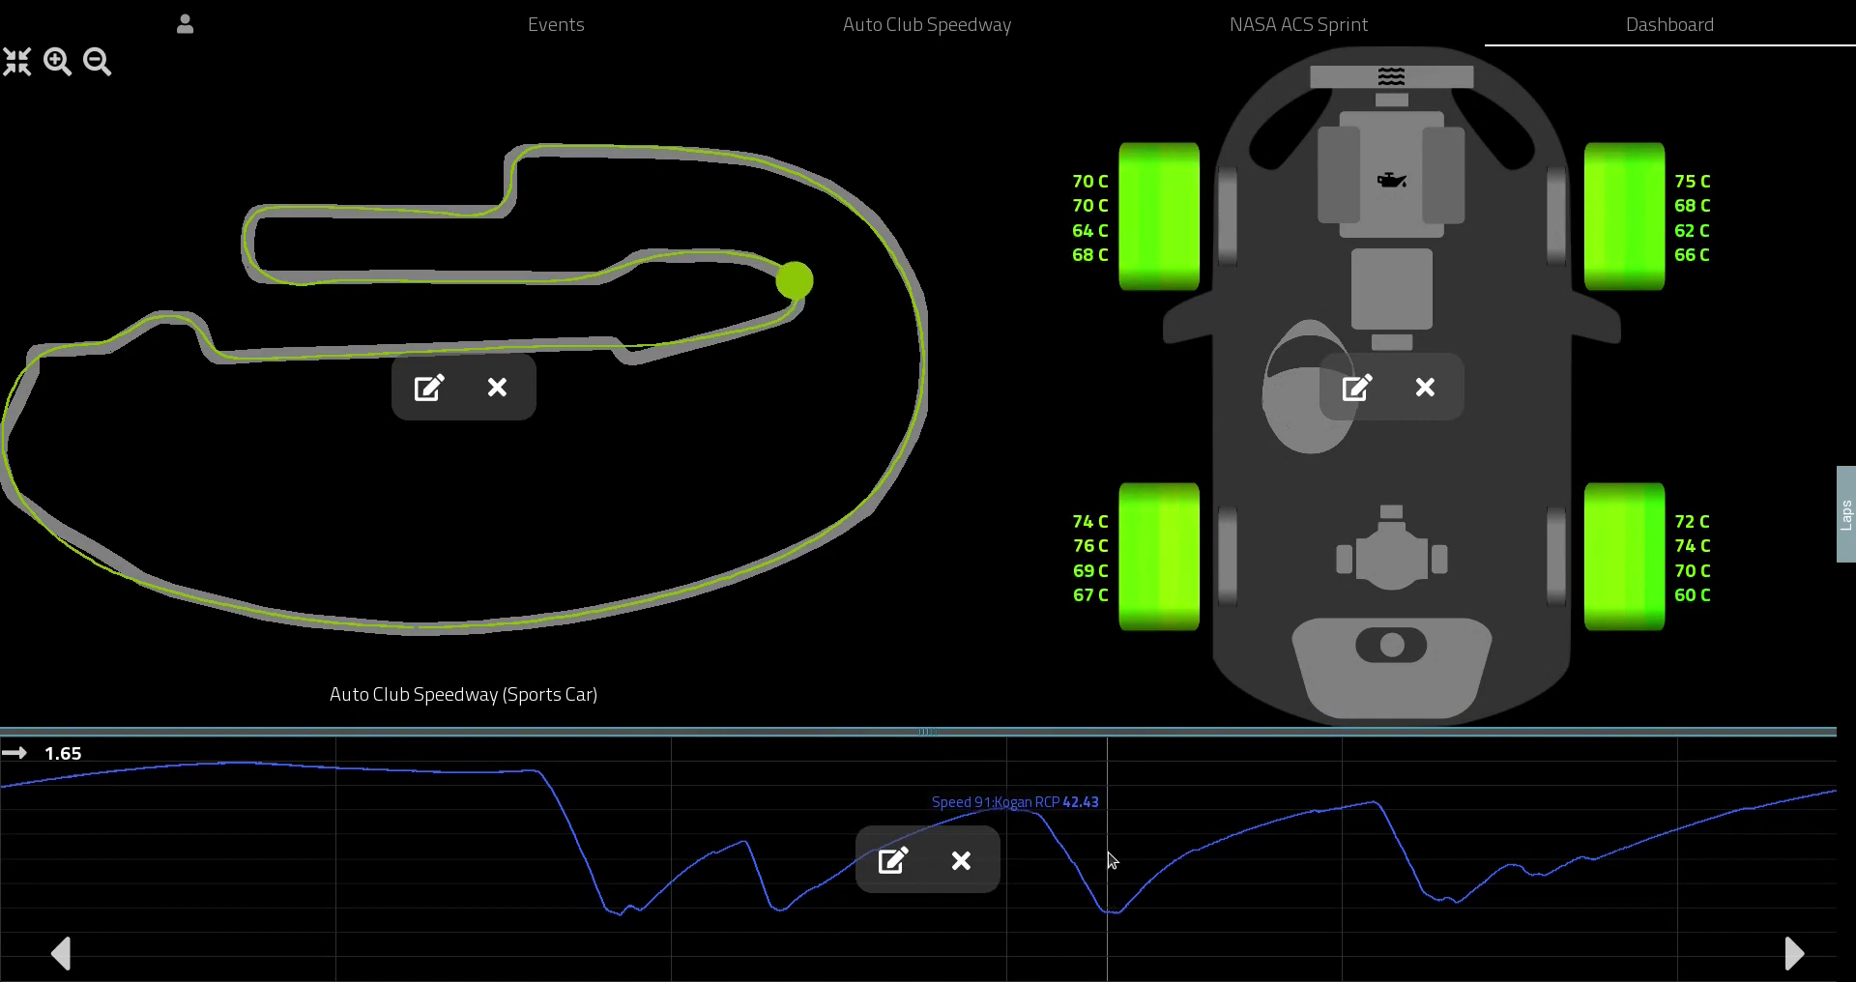
# Step: Zoom the track map, scrub along the lap on the speed chart, and lock the dashboard layout
pyautogui.scroll(5, 704, 472)
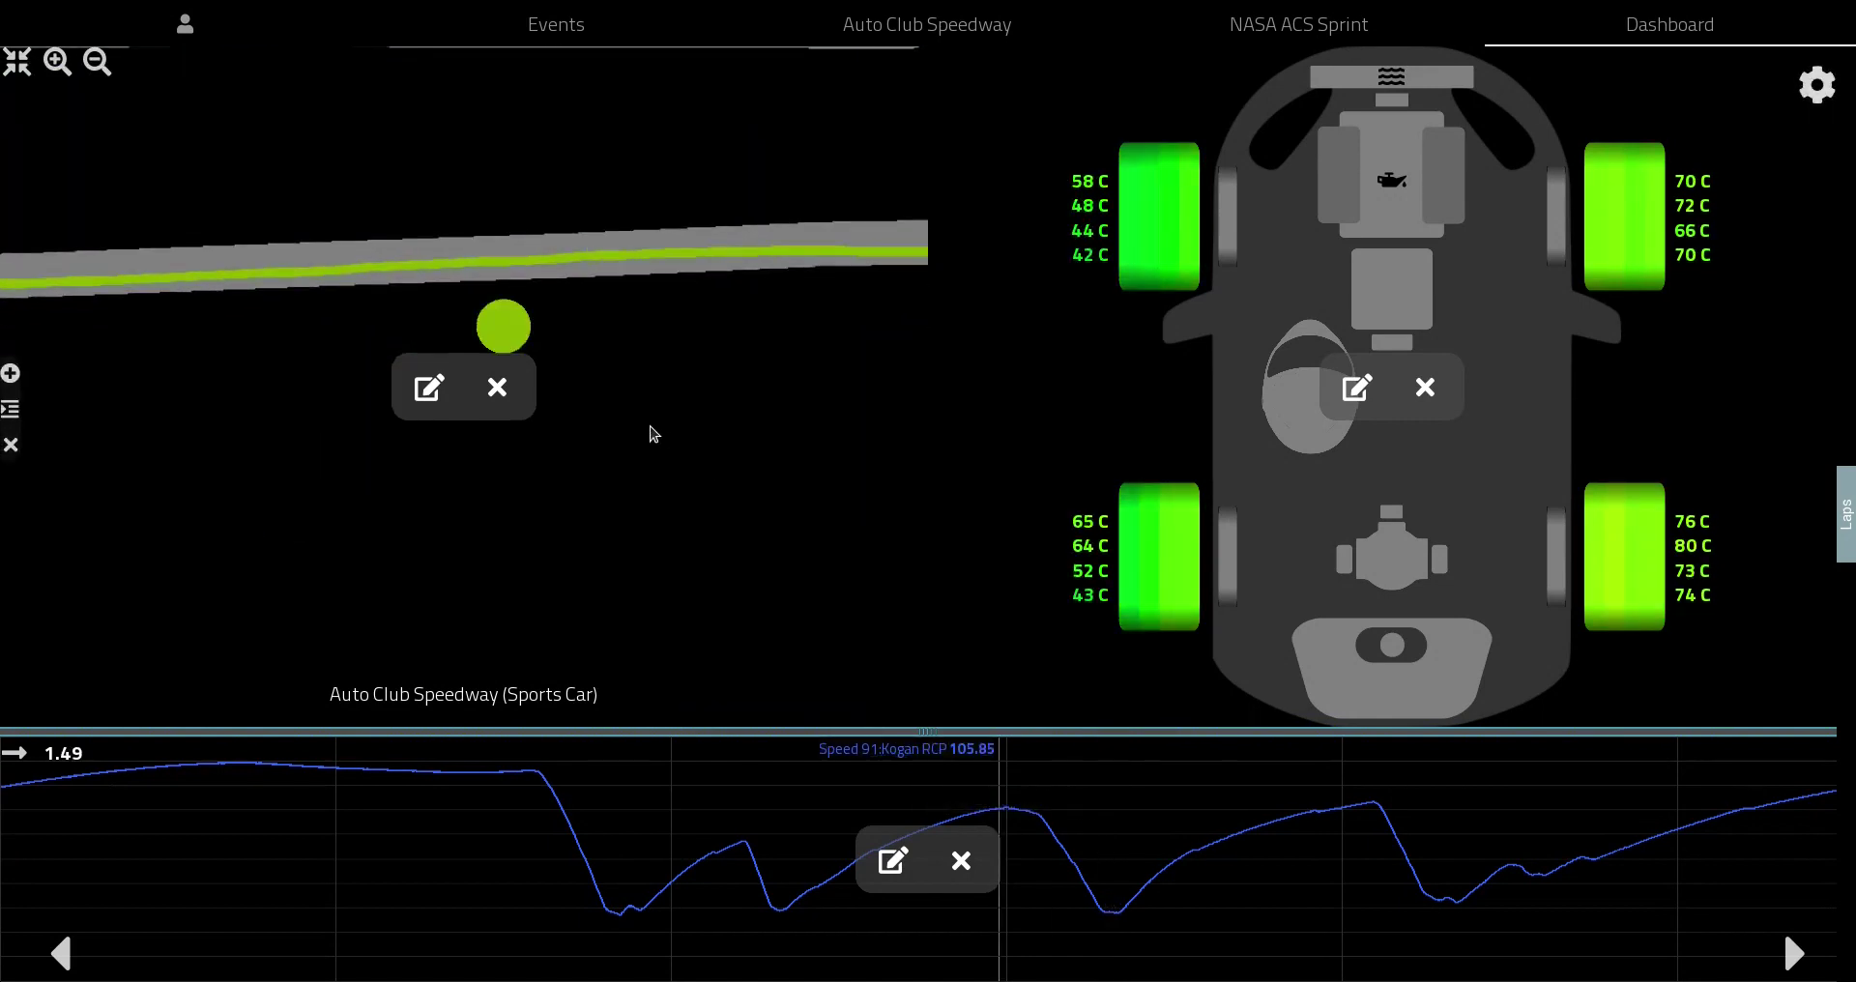
pyautogui.moveTo(1078, 853)
pyautogui.mouseDown()
pyautogui.moveTo(1112, 870)
pyautogui.moveTo(1247, 841)
pyautogui.mouseUp()
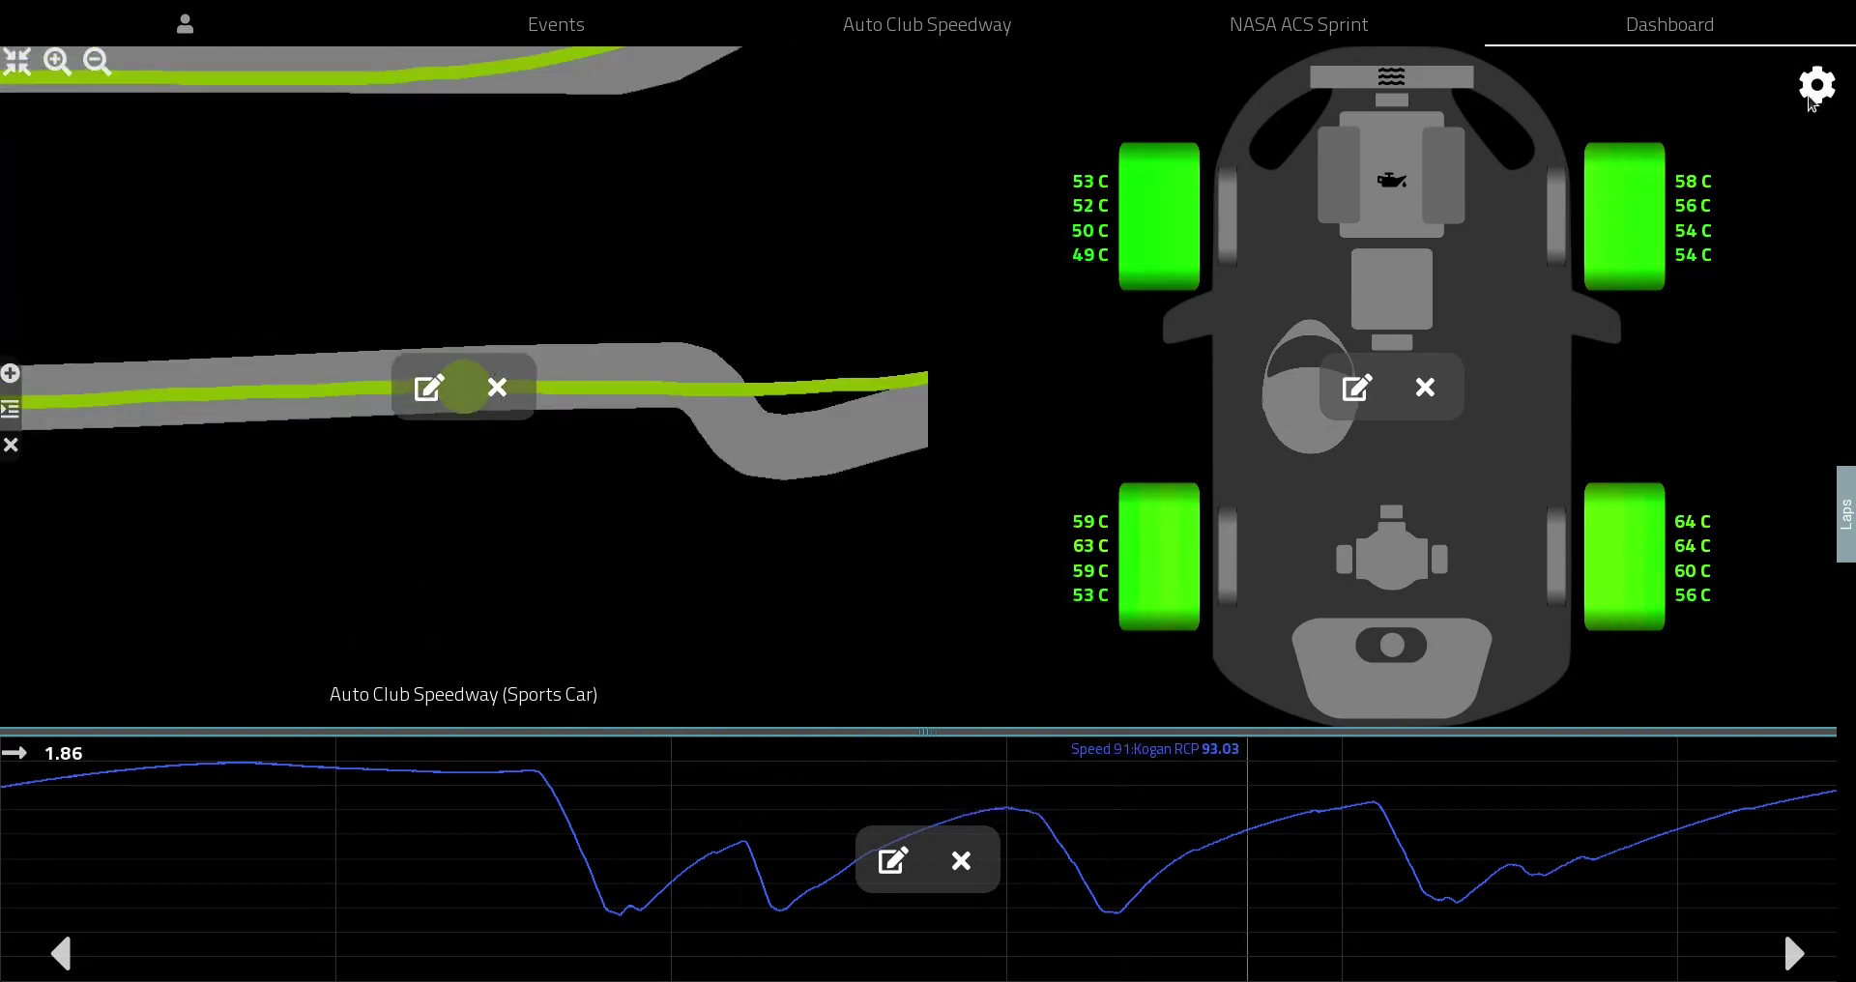
pyautogui.click(1026, 488)
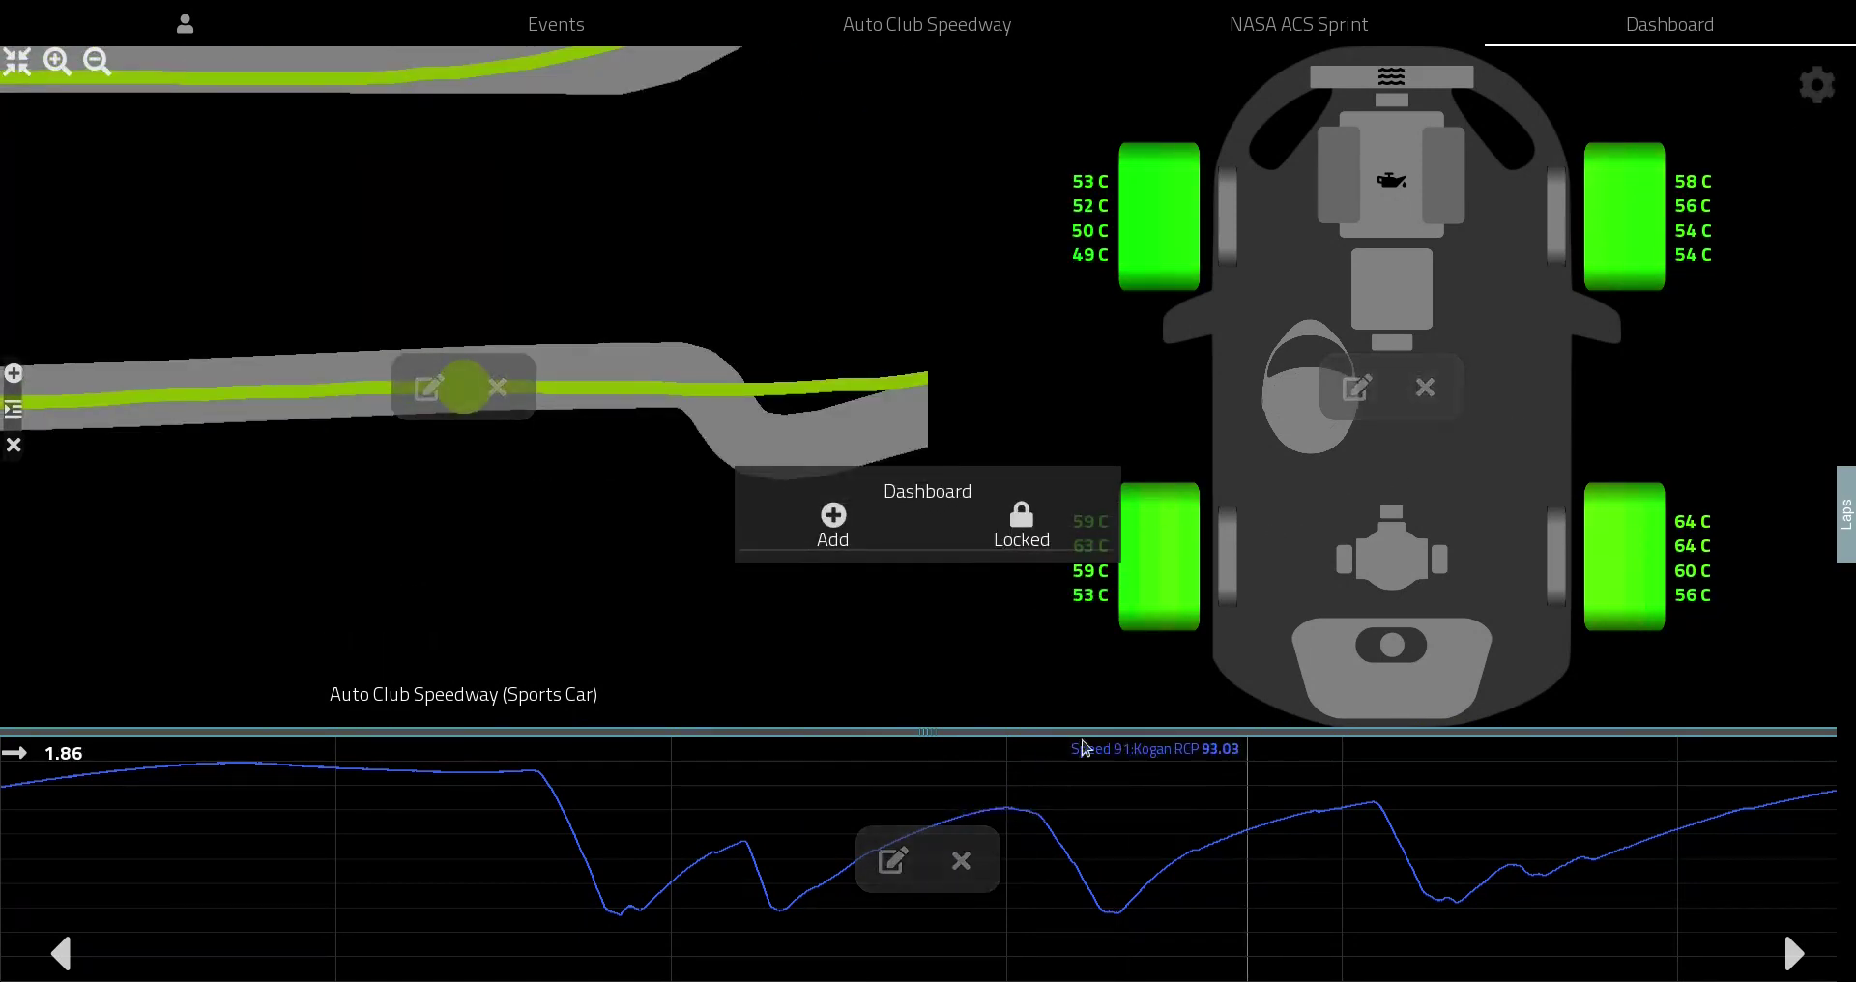
pyautogui.moveTo(1039, 840); pyautogui.dragTo(1102, 850)
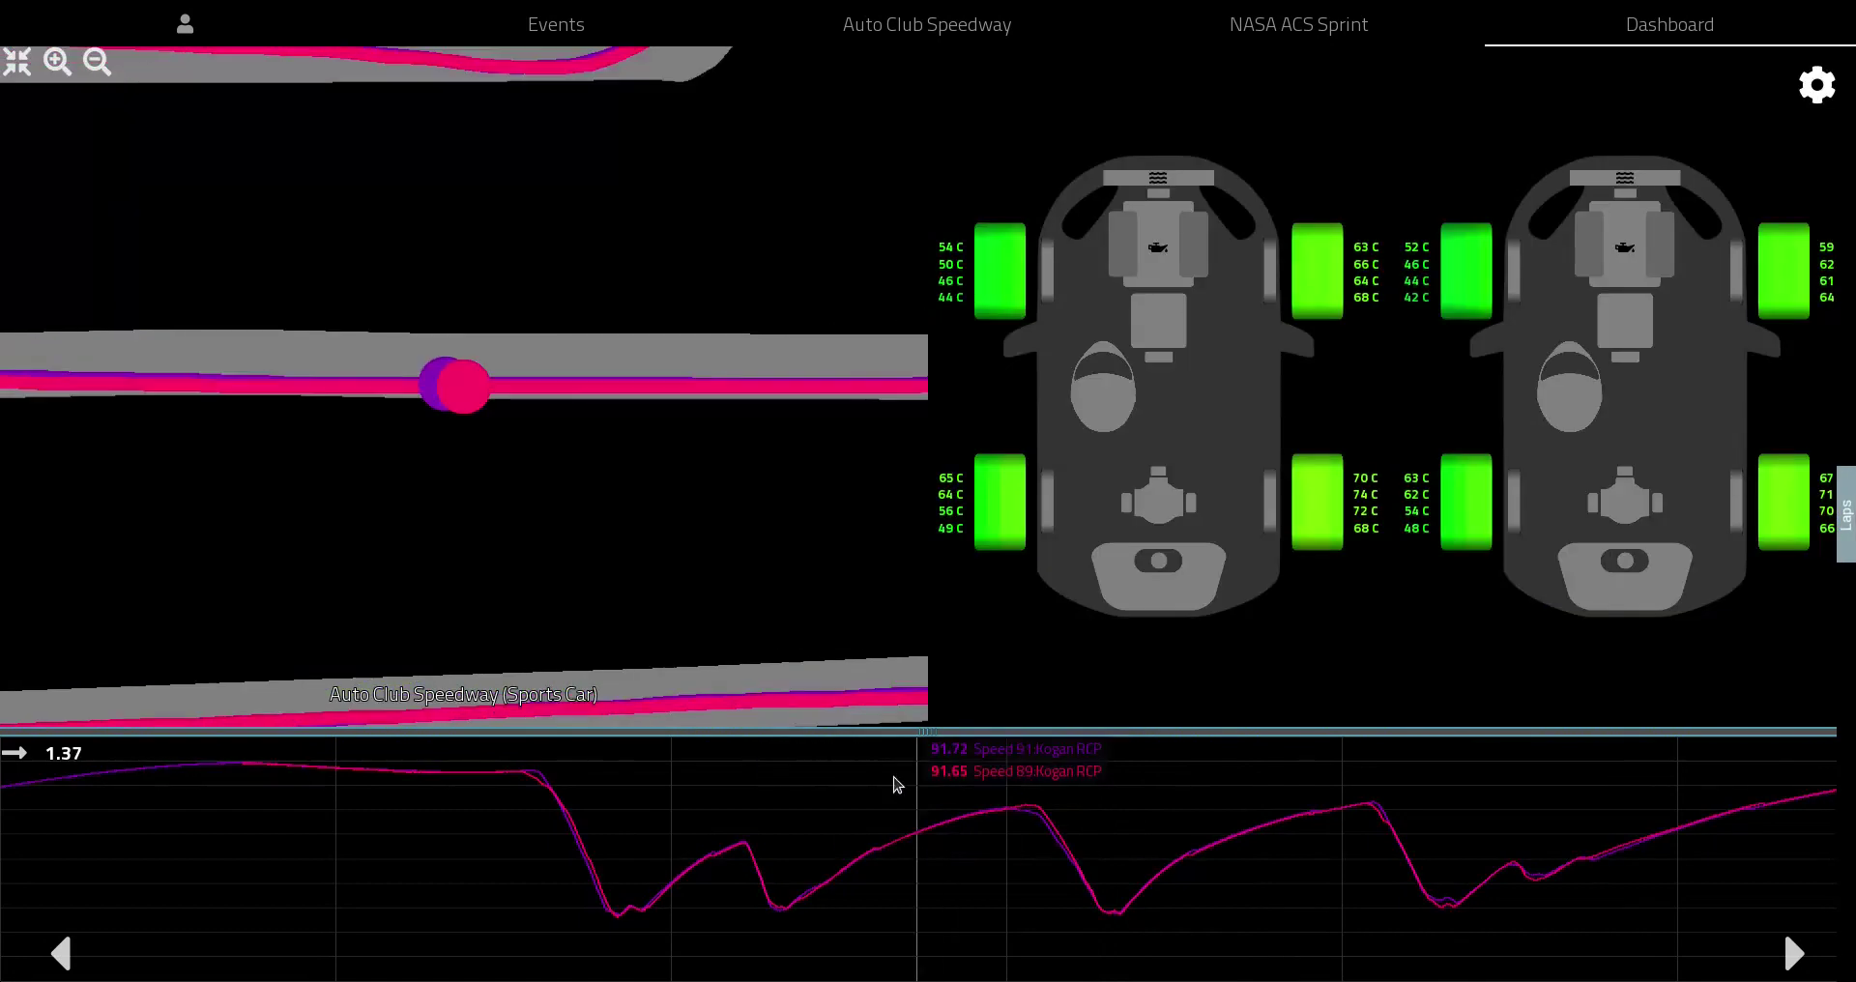
# Step: Remove lap 1:56.20 from the comparison so only lap 88 (1:56.10) remains
pyautogui.moveTo(894, 778); pyautogui.dragTo(1498, 781)
pyautogui.click(1830, 515)
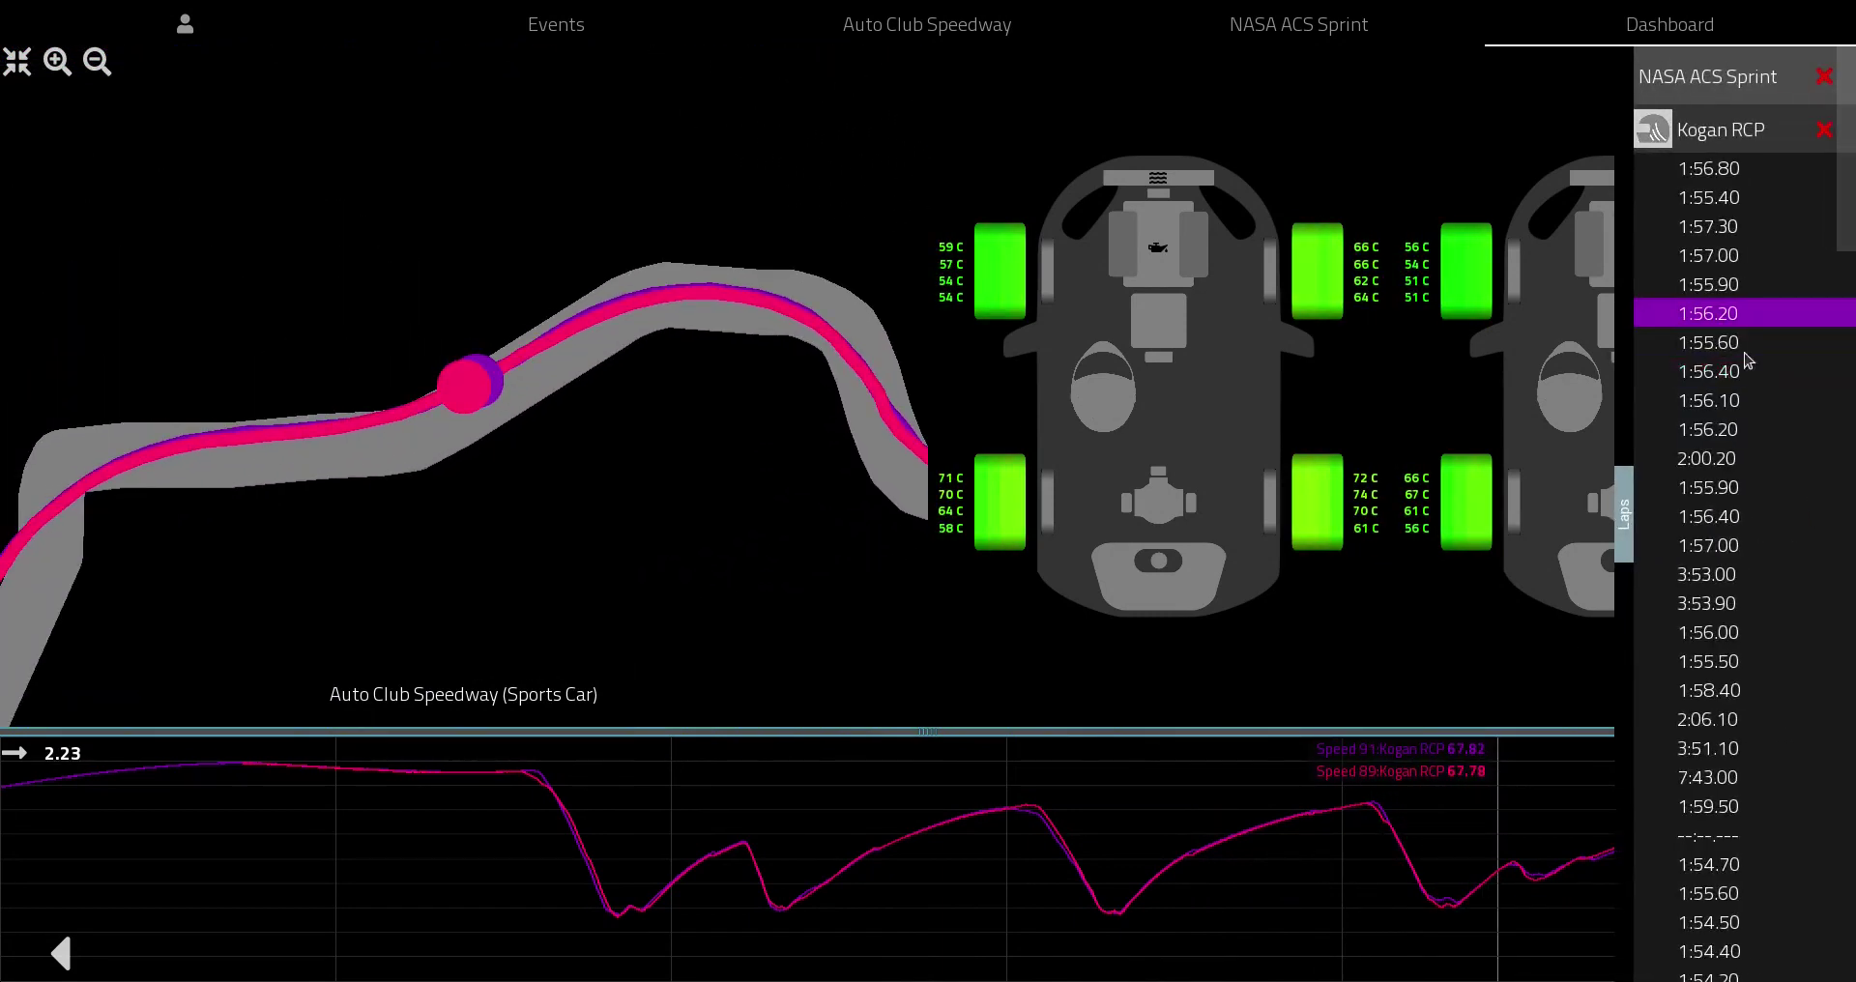
pyautogui.click(1728, 401)
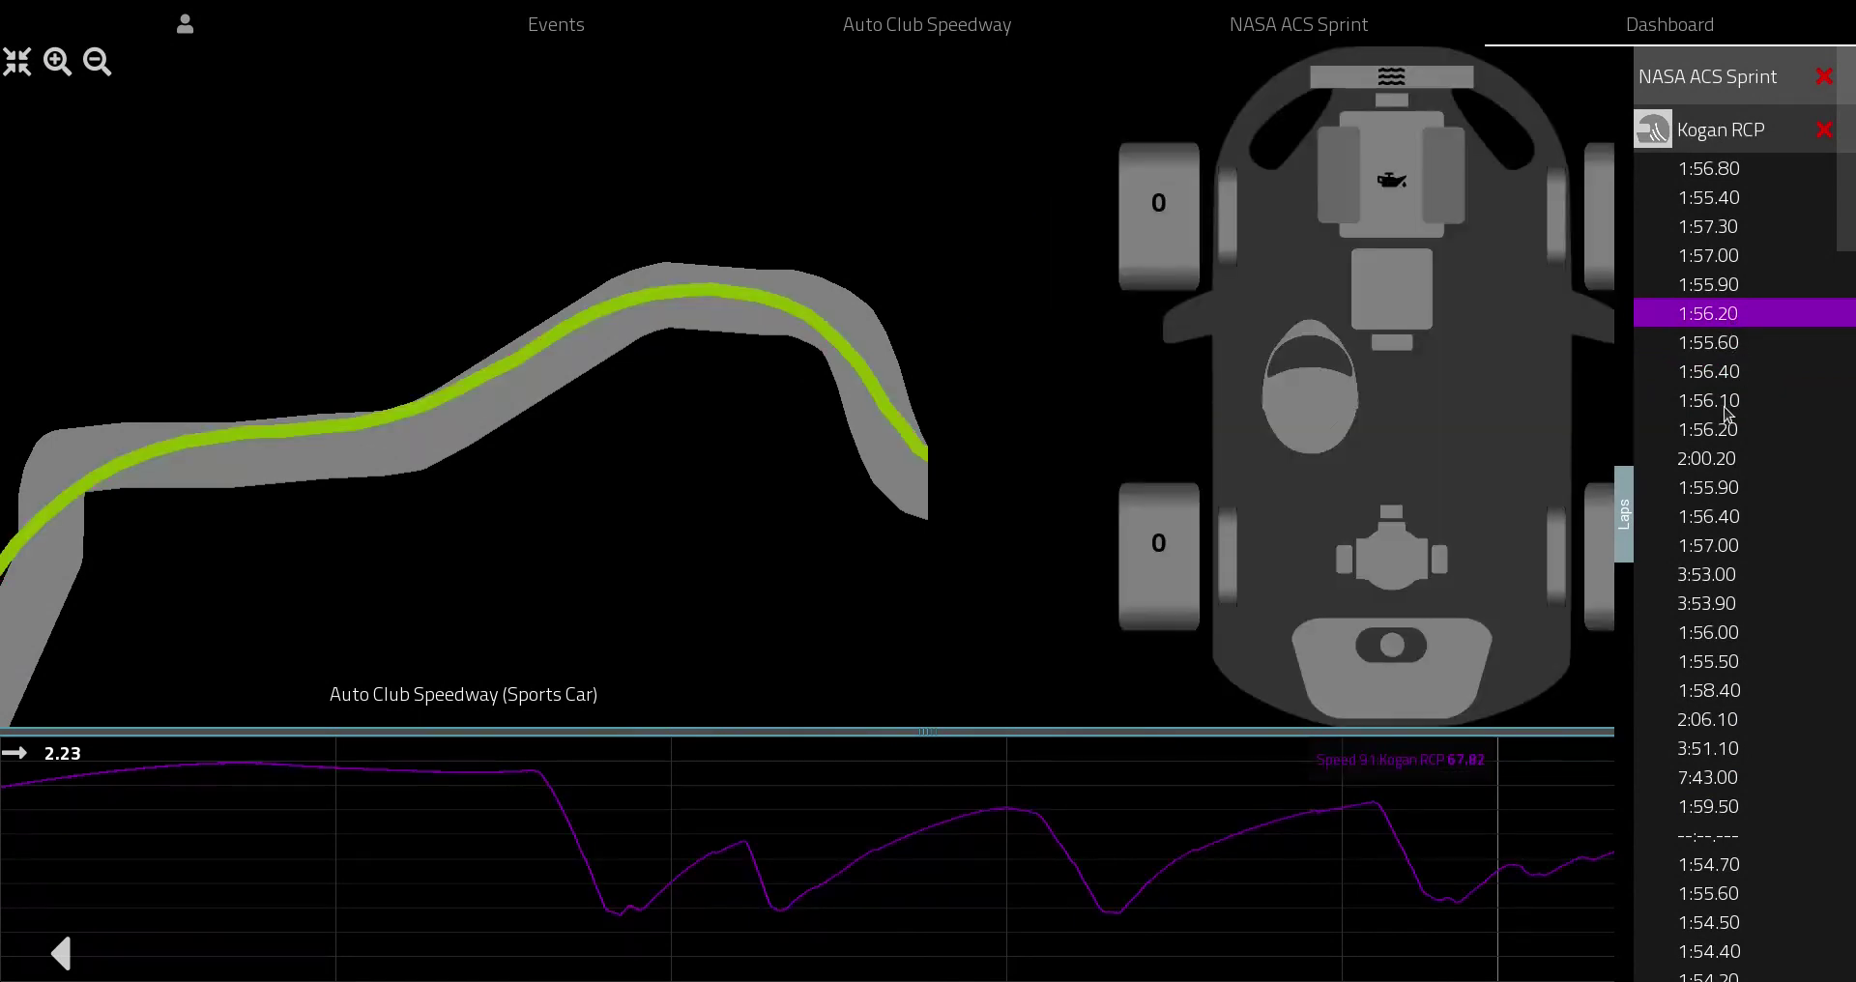
pyautogui.click(1624, 514)
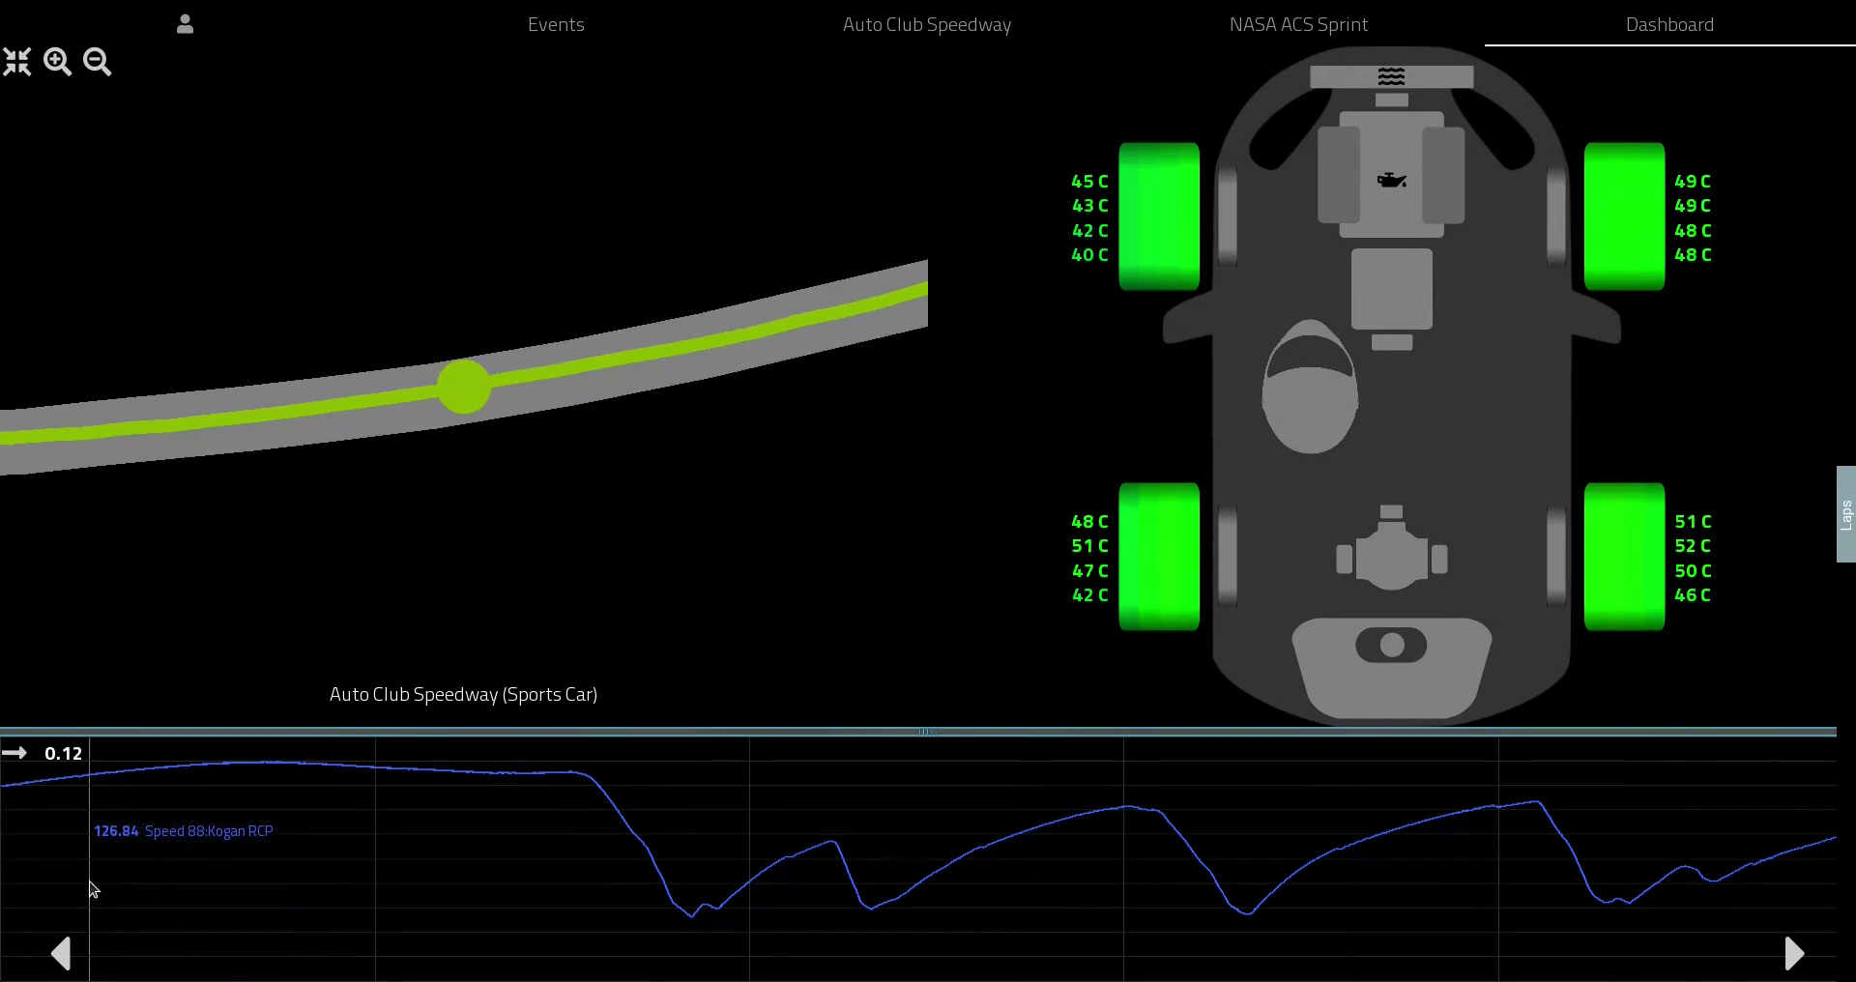
# Step: Jump to an early point in the lap and enlarge the speed chart above the map
pyautogui.click(426, 773)
pyautogui.click(490, 747)
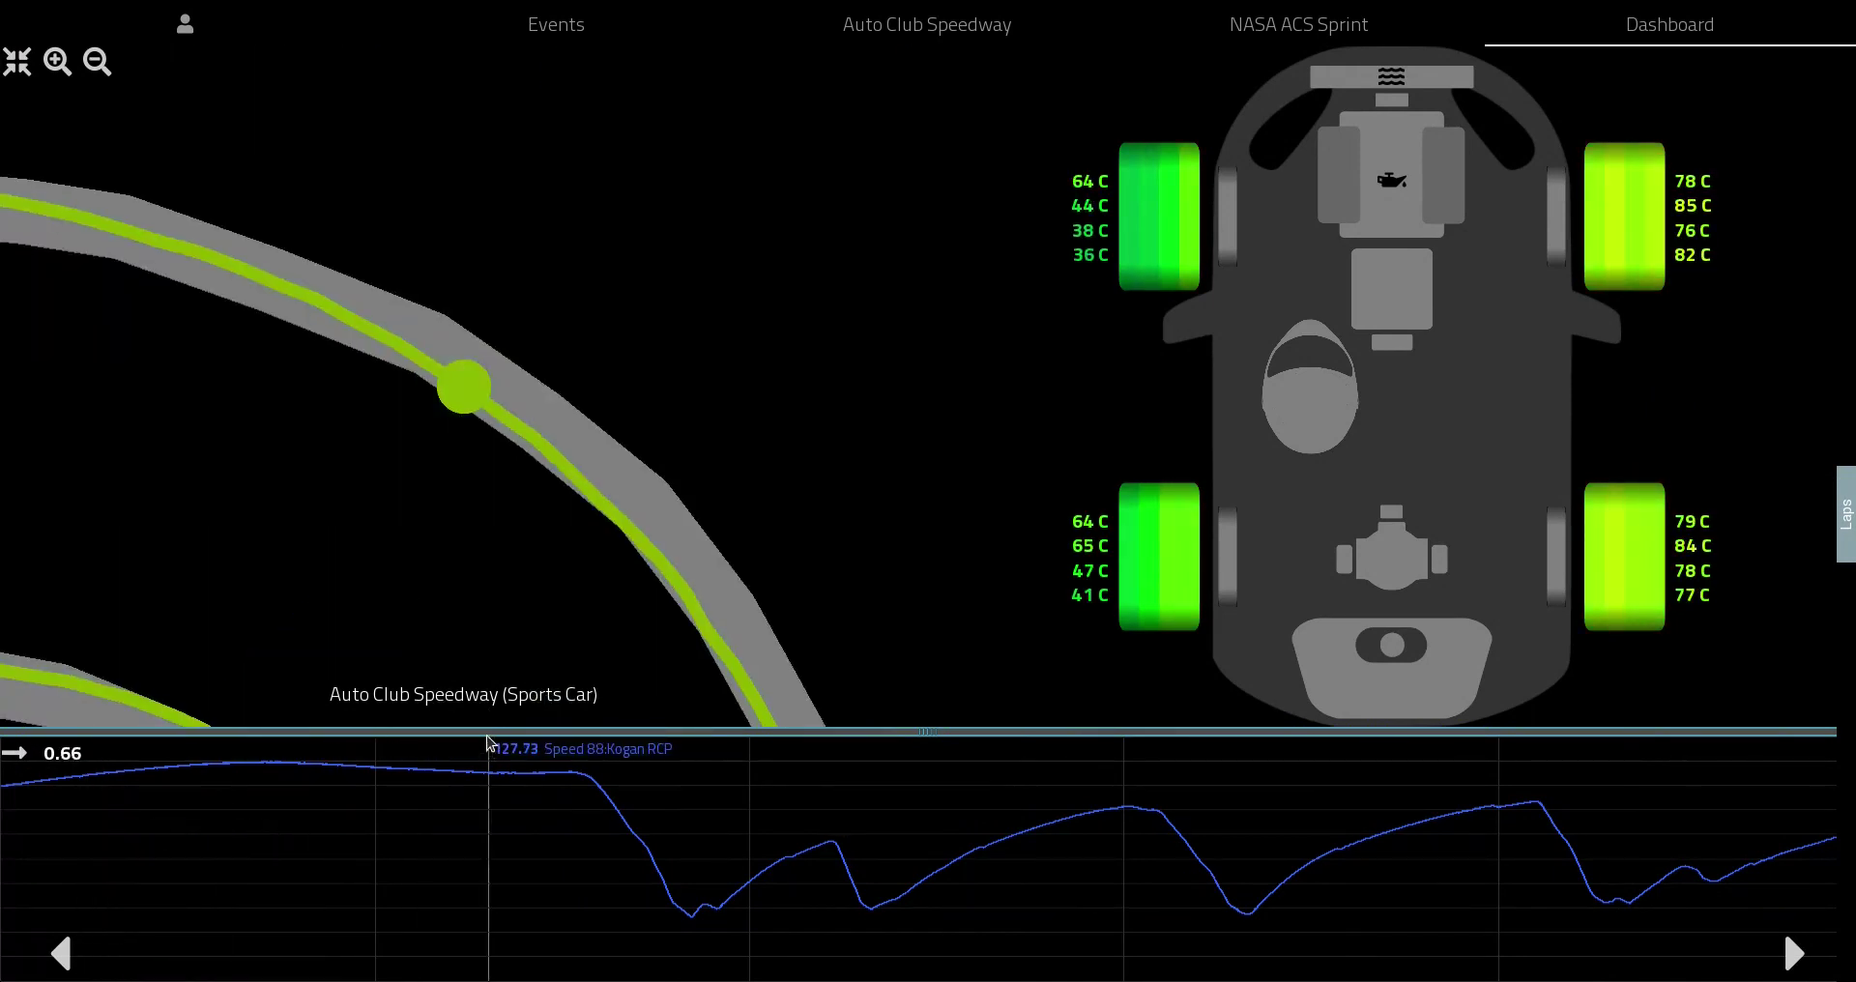
pyautogui.moveTo(487, 735); pyautogui.dragTo(502, 436)
# Step: Enlarge the speed chart further, scrub through the lap, and unlock the dashboard
pyautogui.moveTo(454, 706); pyautogui.dragTo(46, 759)
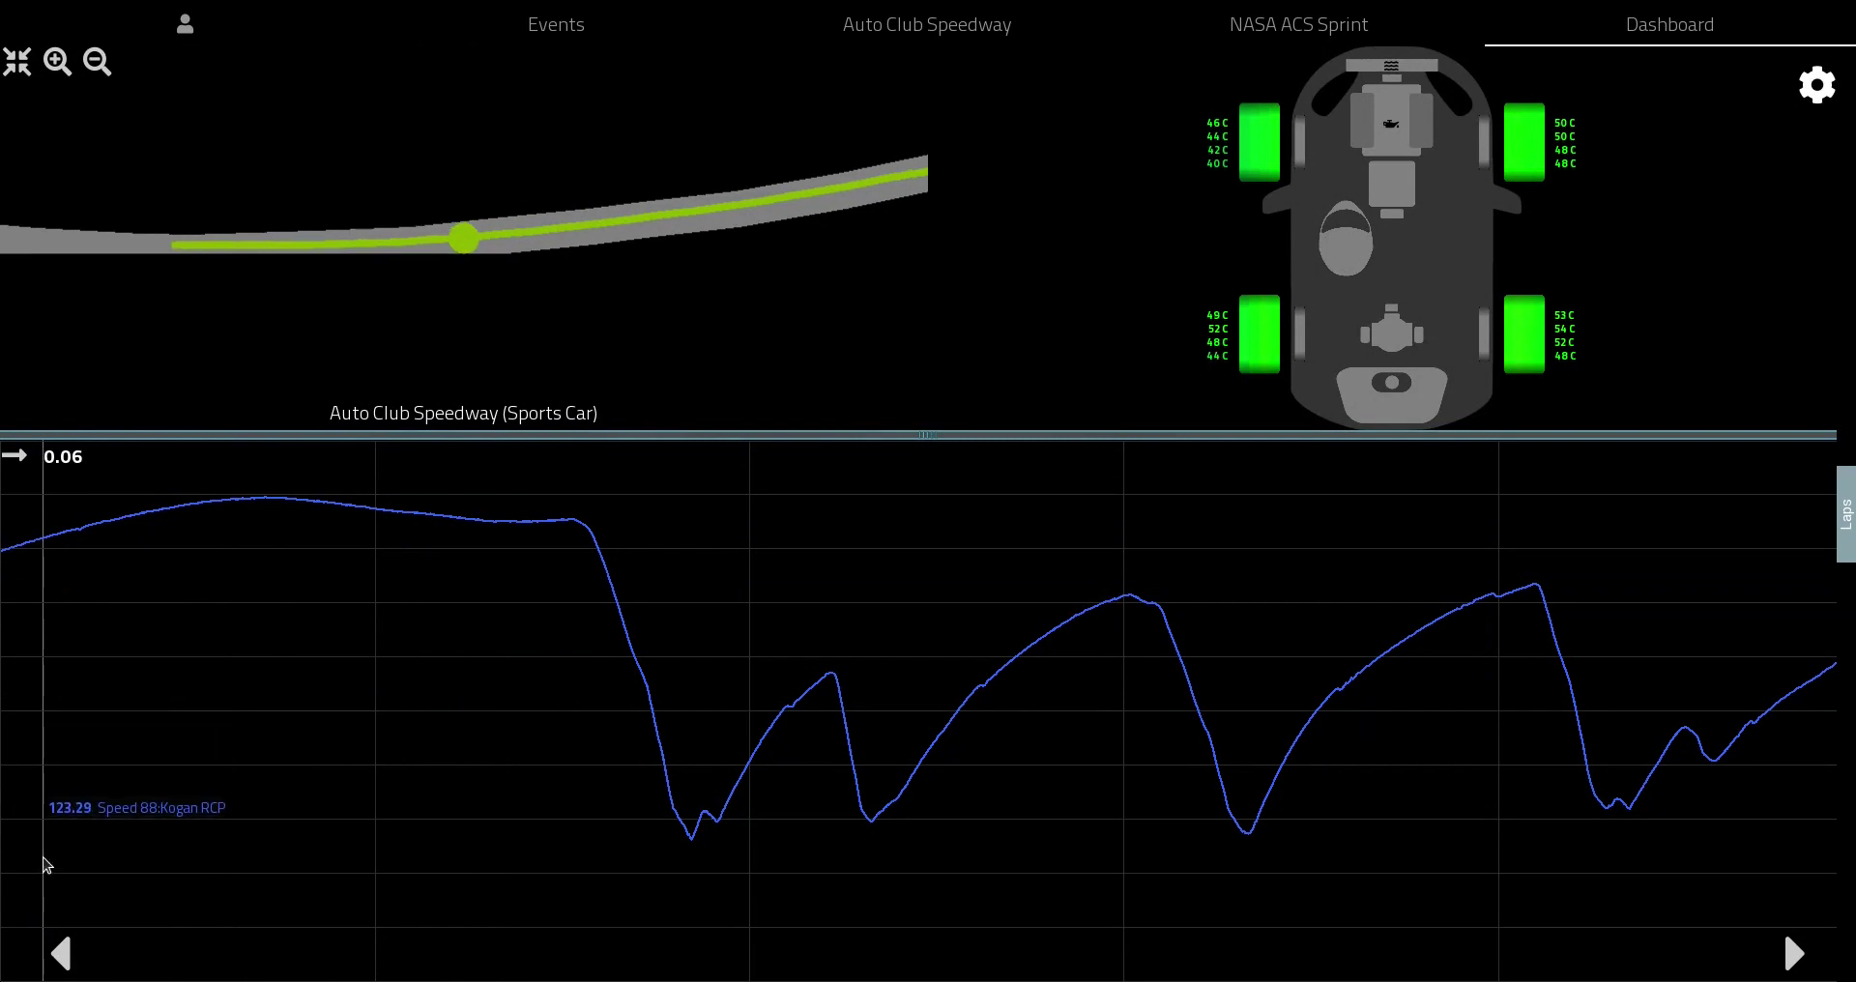
pyautogui.moveTo(45, 863); pyautogui.dragTo(1601, 464)
pyautogui.click(1817, 84)
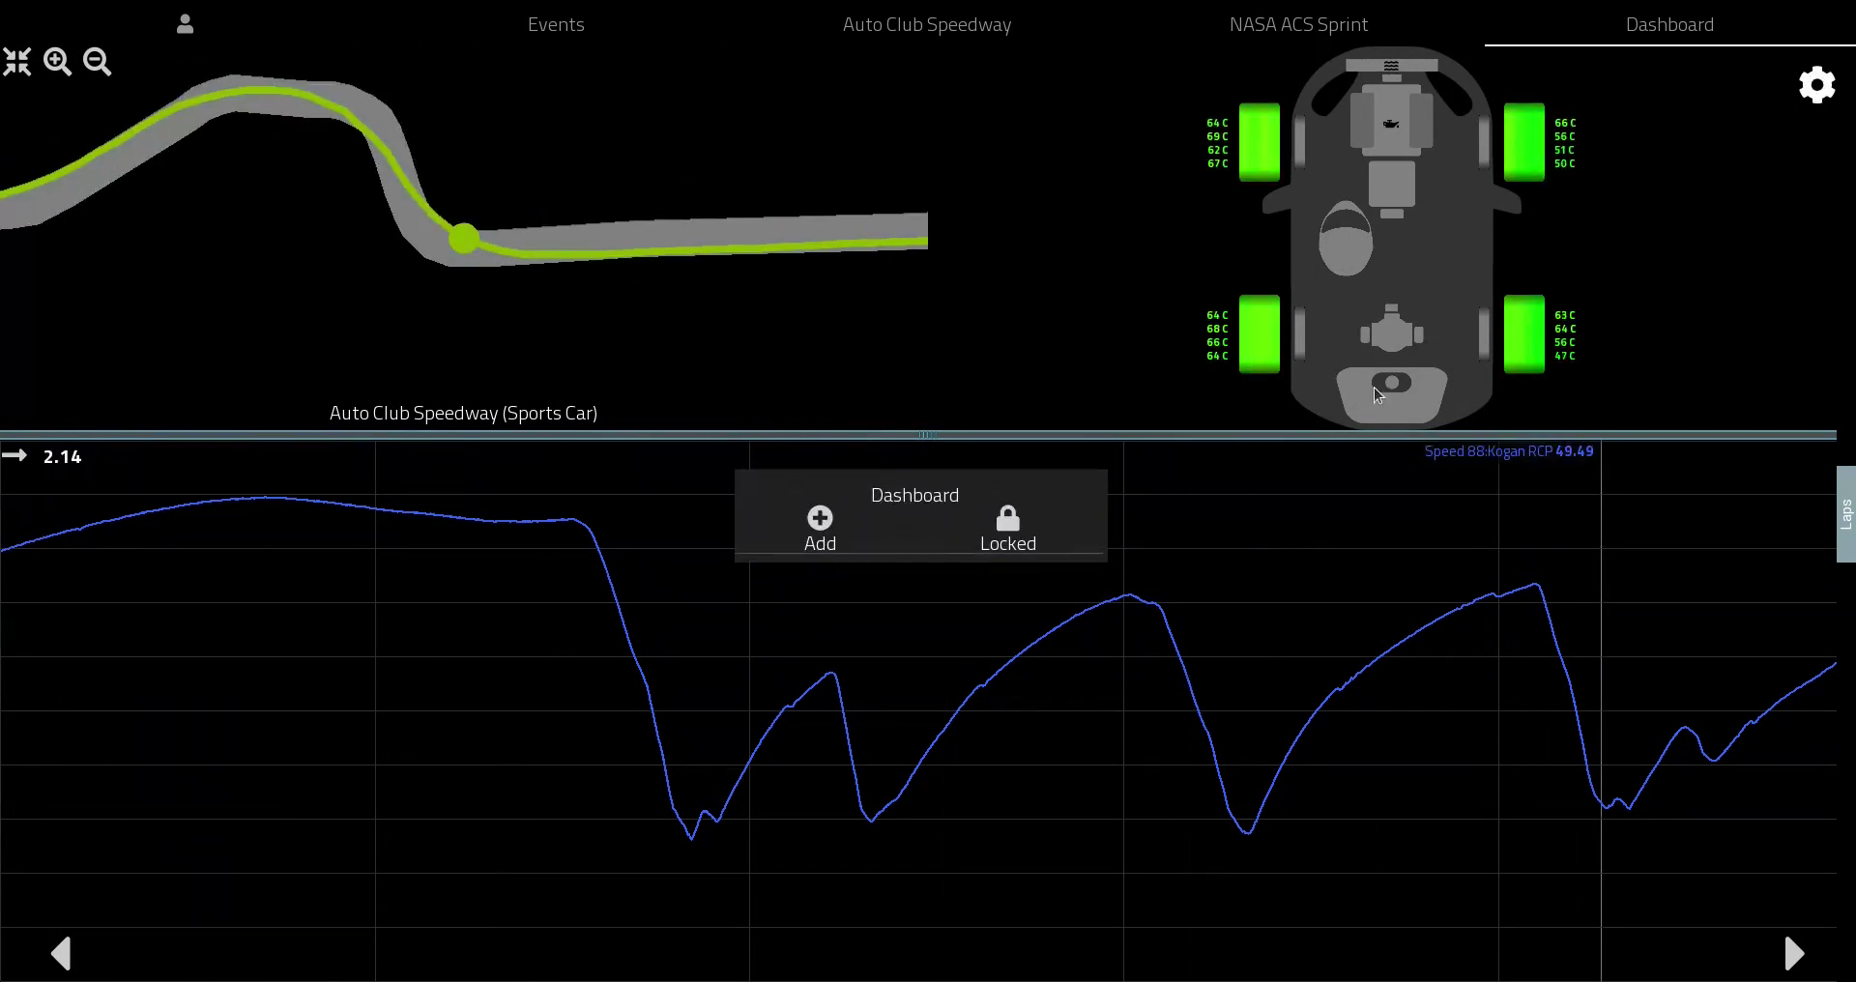
pyautogui.click(1022, 488)
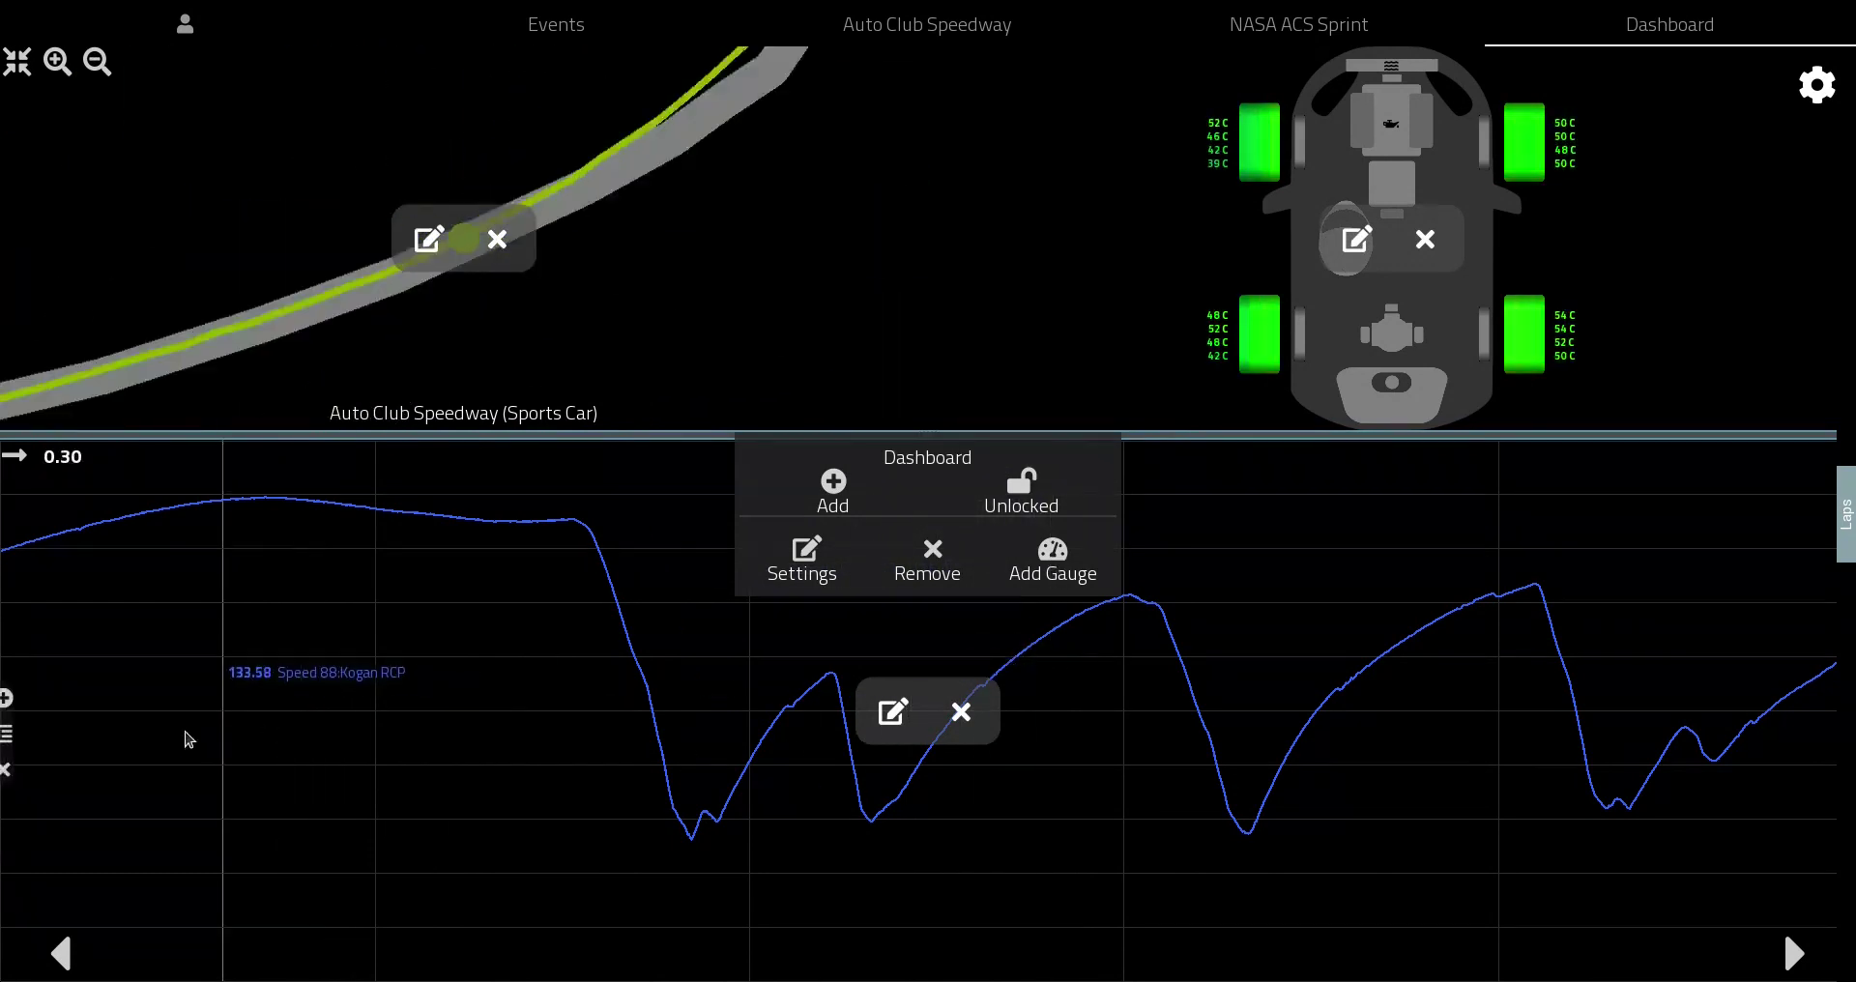
# Step: Add a bottom Heat Chart gauge with channels TireTmpLF1, LF2, LF3 and LF4
pyautogui.click(11, 735)
pyautogui.click(1053, 553)
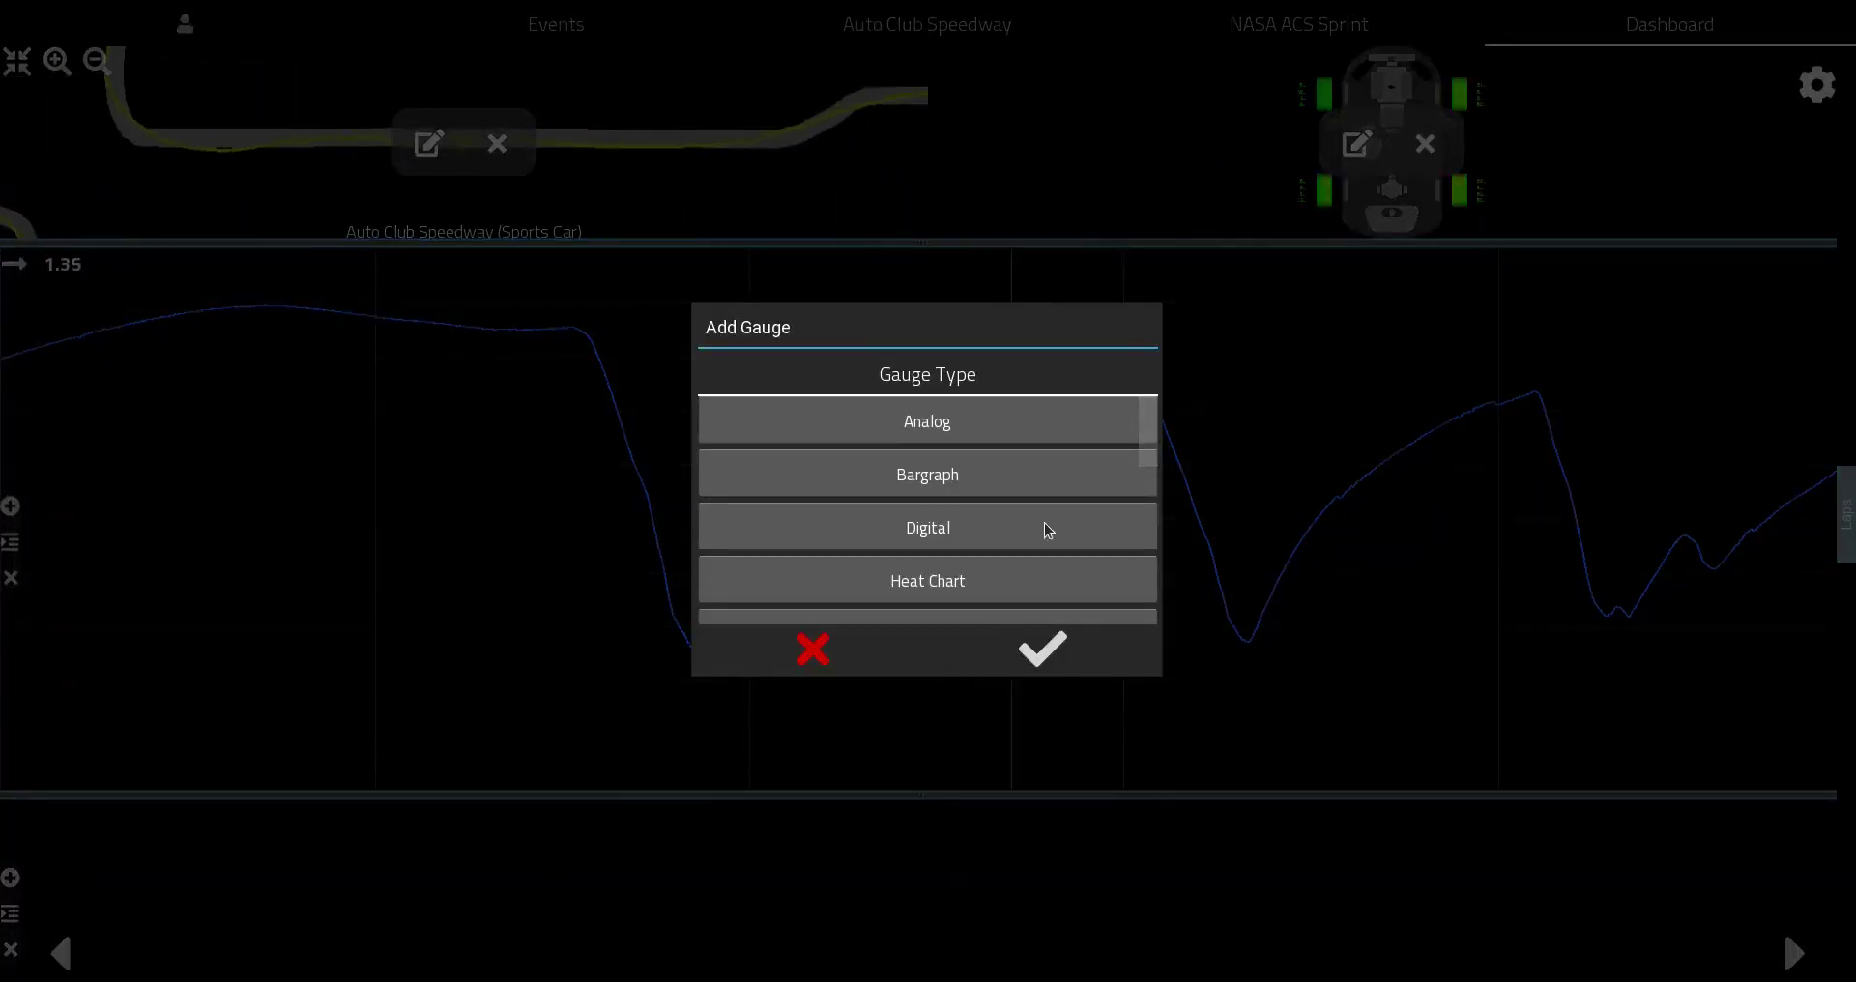
pyautogui.scroll(-2, 950, 488)
pyautogui.click(935, 484)
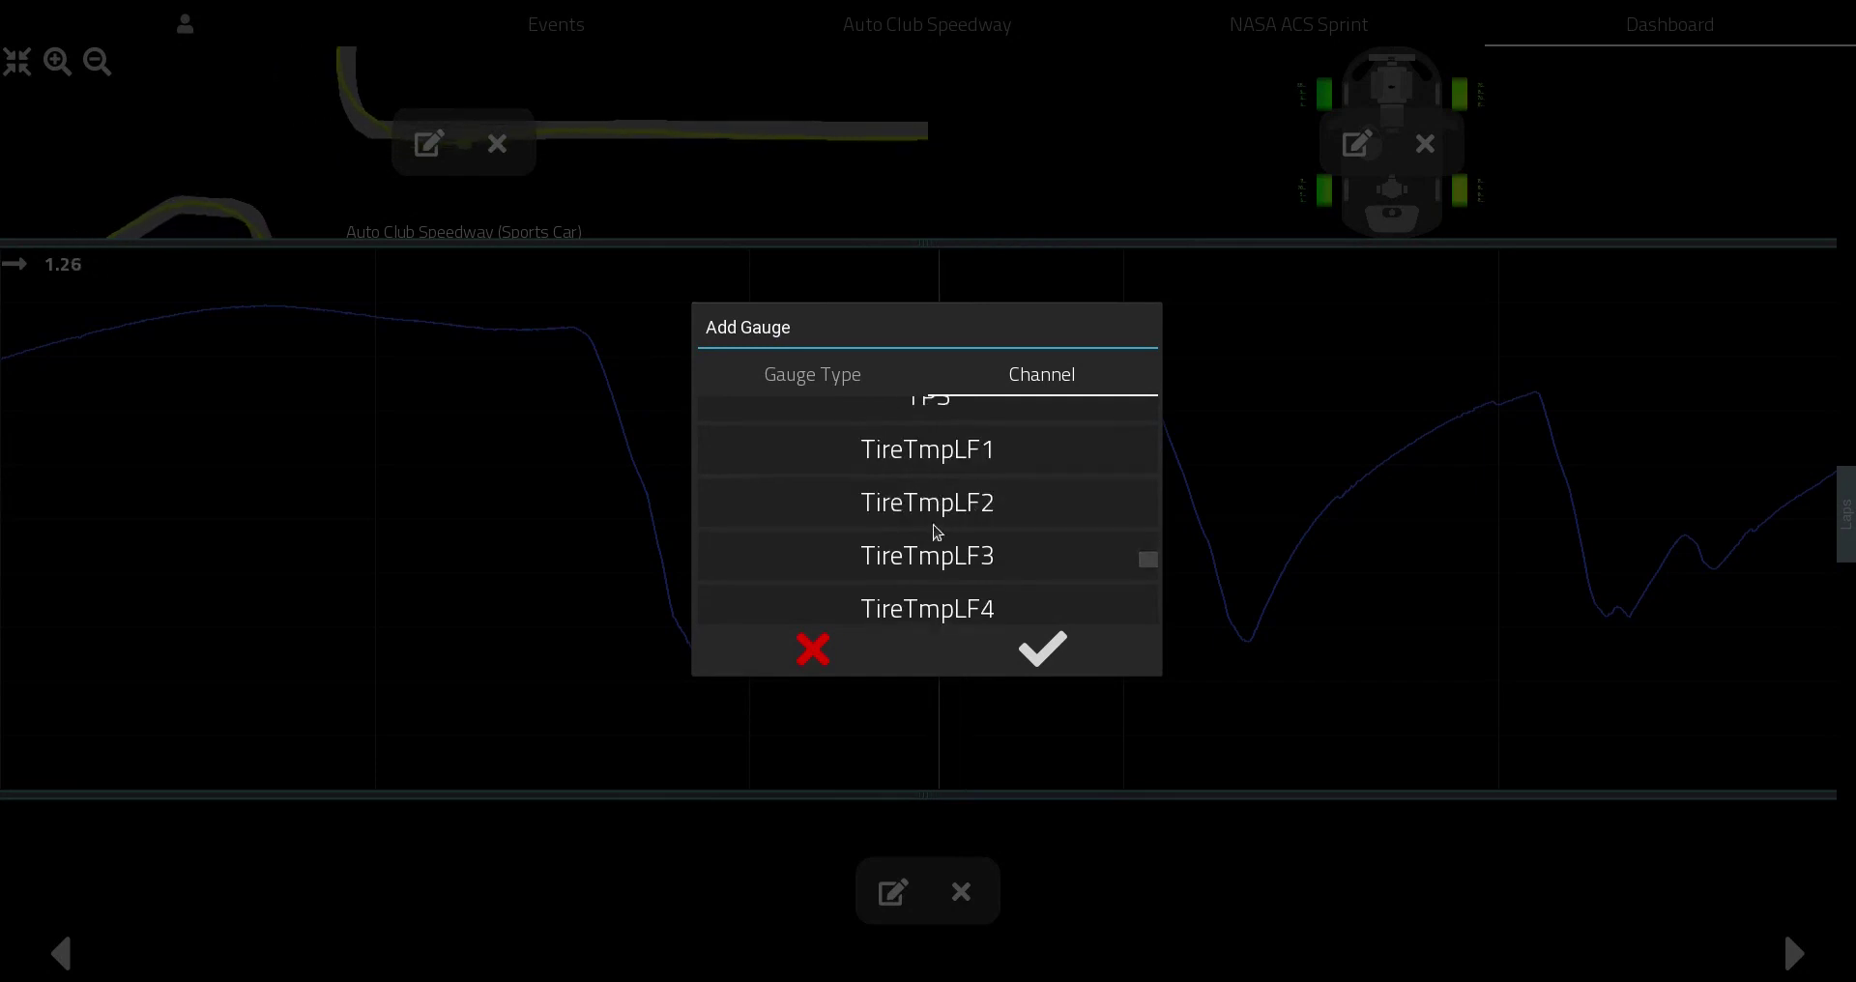
pyautogui.click(911, 466)
pyautogui.click(923, 507)
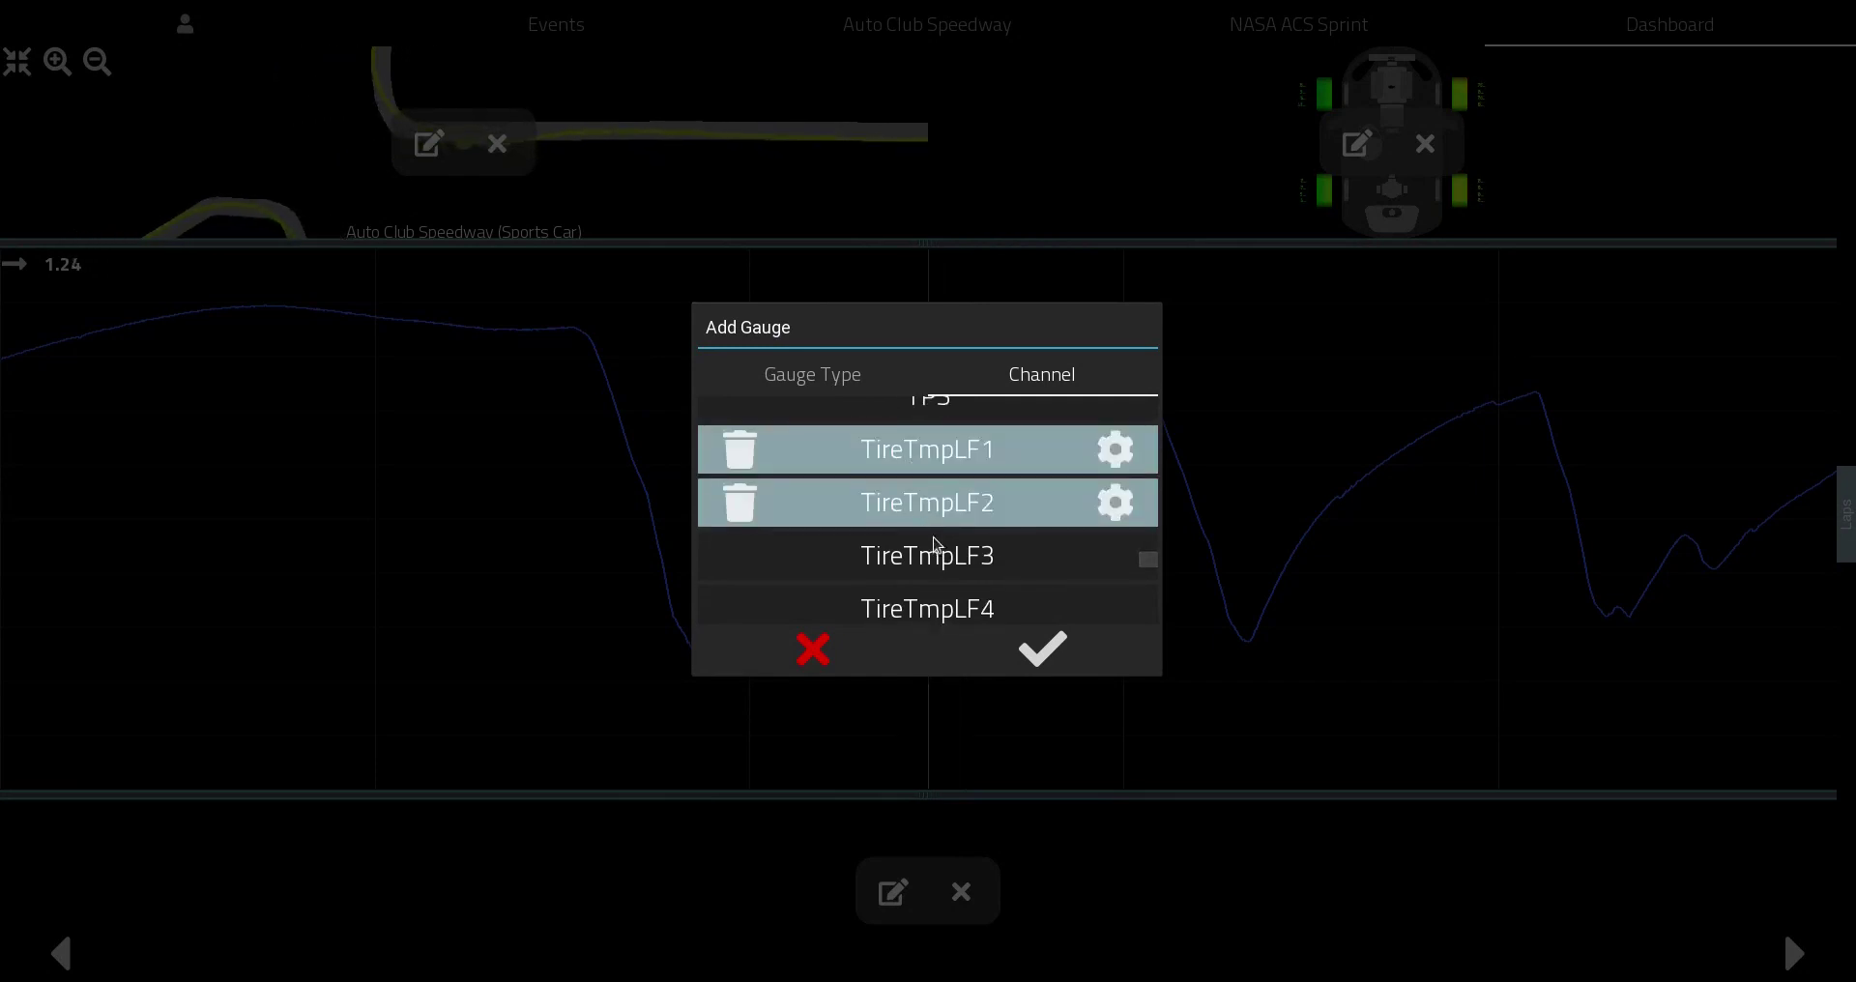
pyautogui.click(935, 553)
pyautogui.click(950, 609)
pyautogui.click(1042, 649)
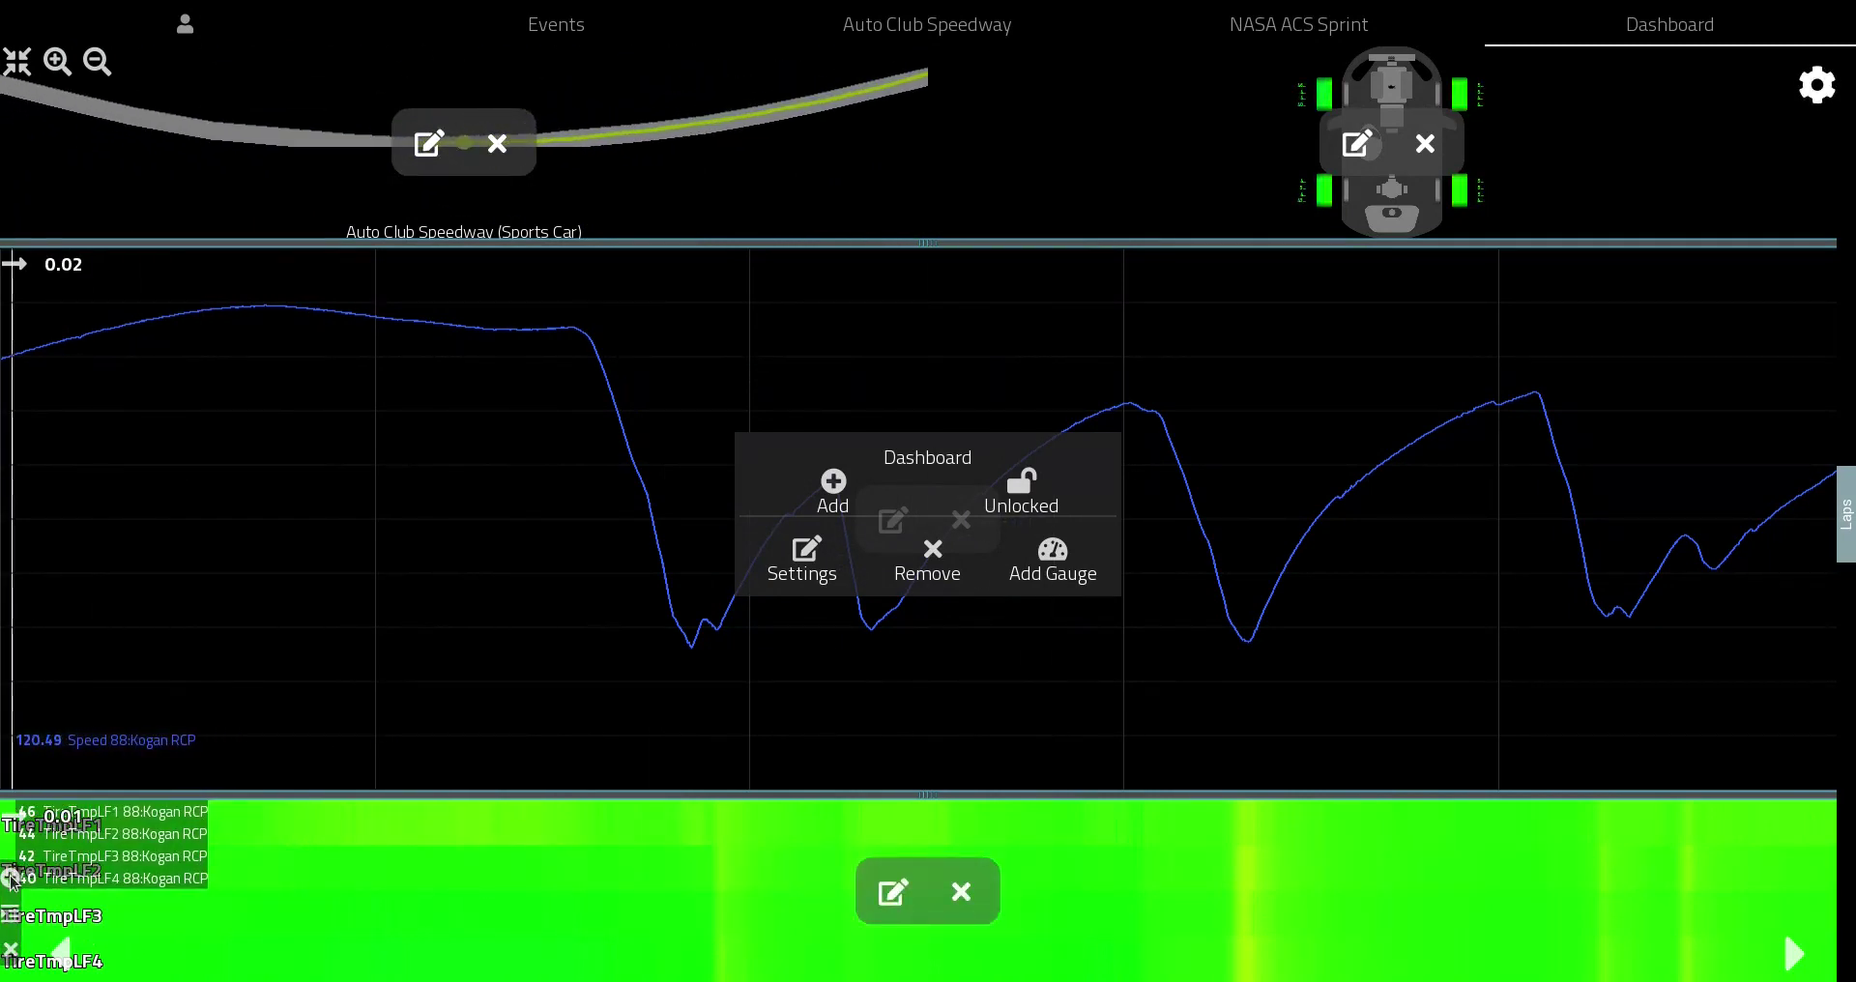
# Step: Add a Heat Chart beside the left-front one with channels TireTmpRF1, RF2, RF3 and RF4
pyautogui.click(1053, 556)
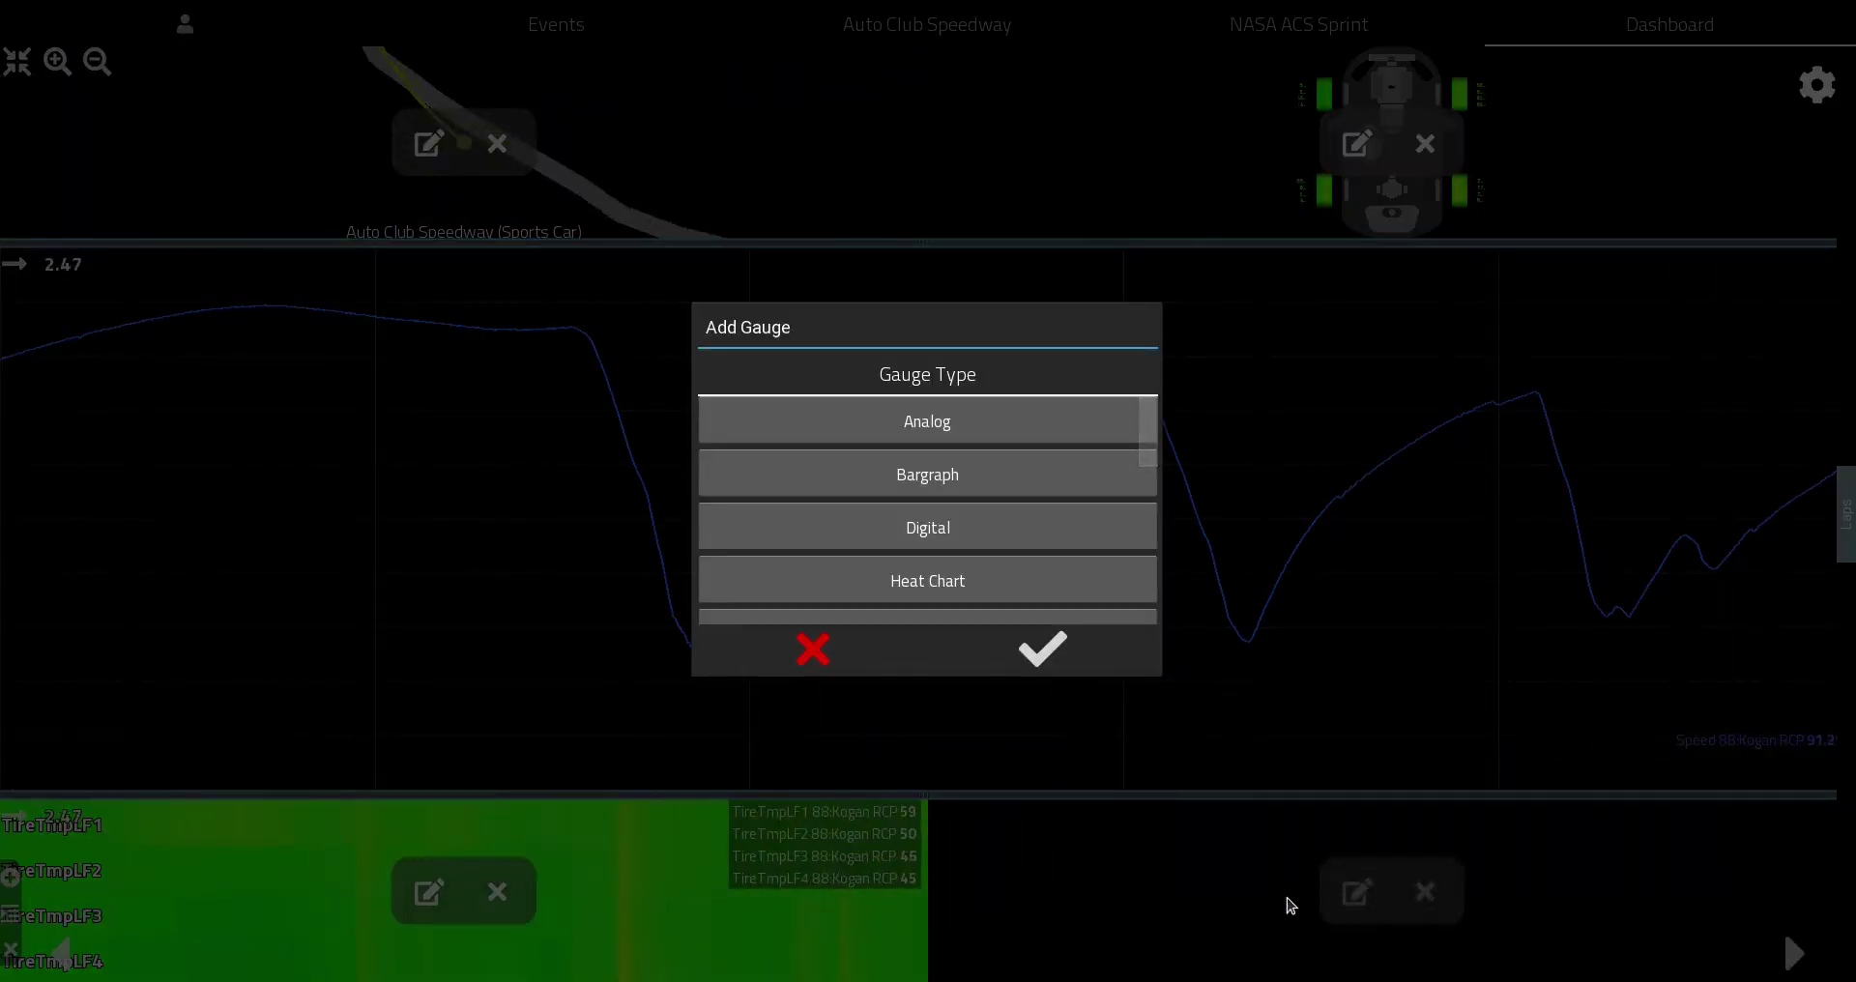
pyautogui.scroll(-3, 947, 517)
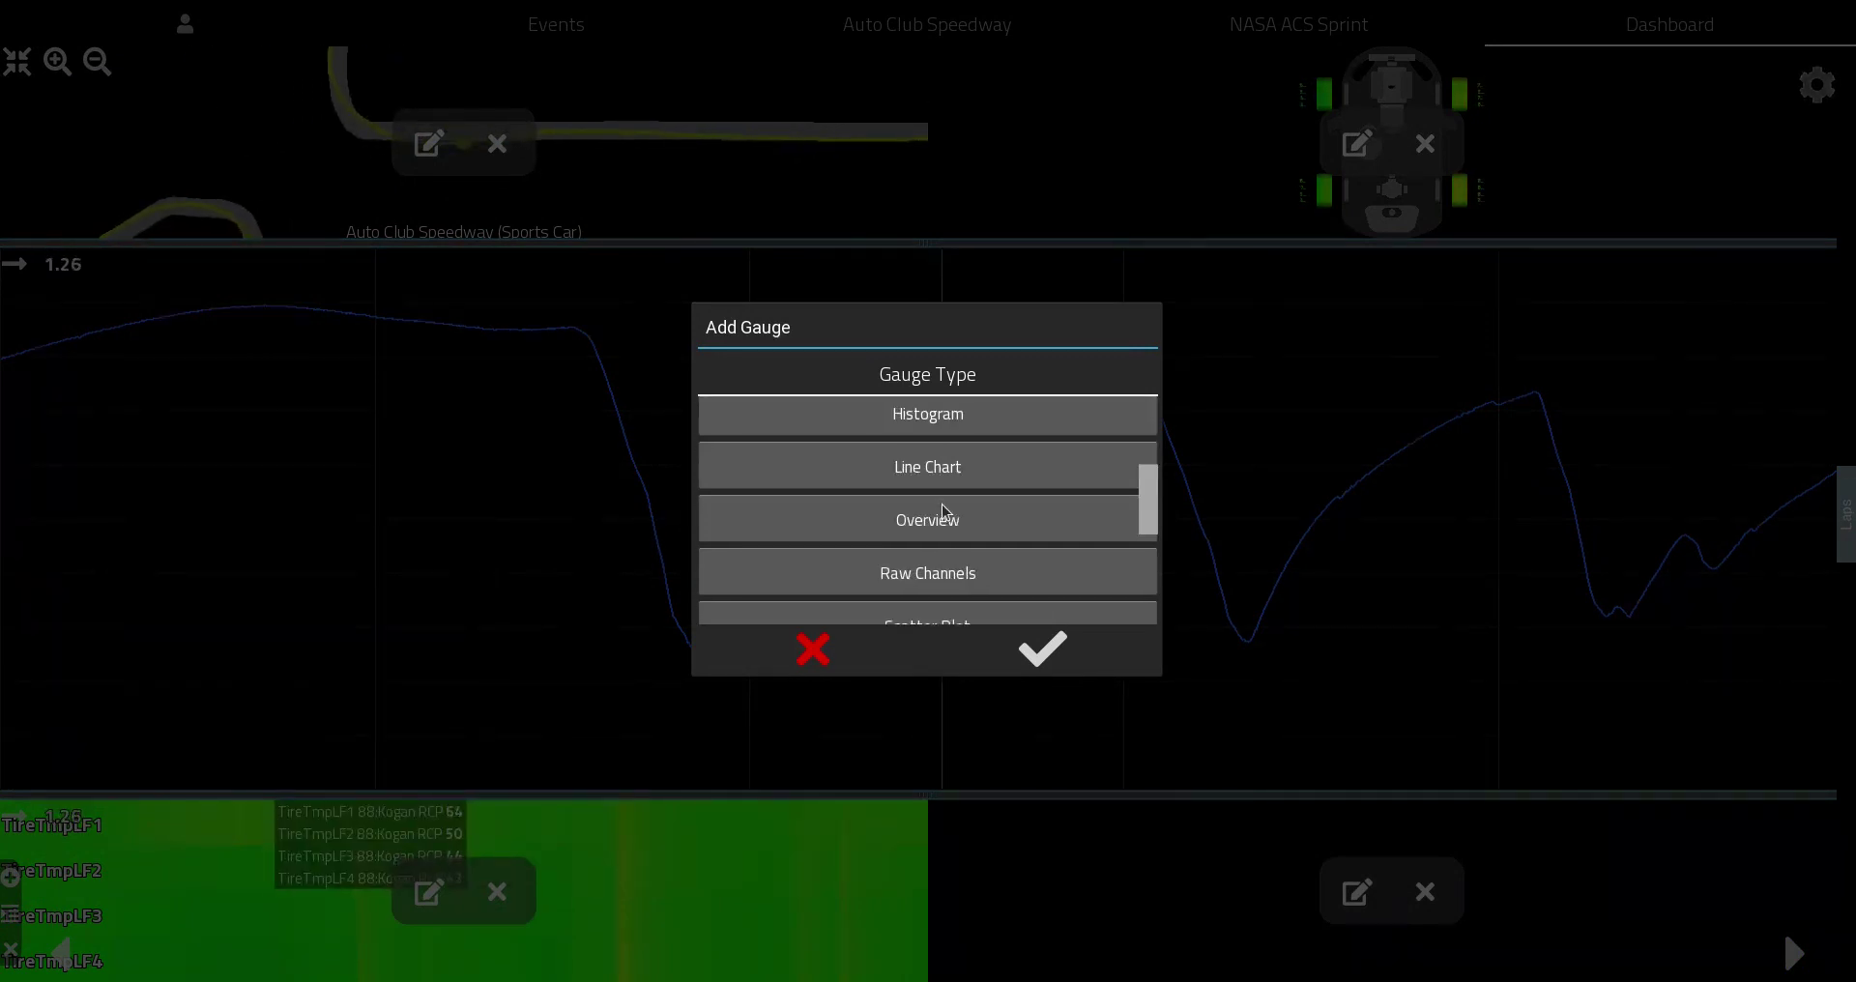
pyautogui.scroll(2, 899, 497)
pyautogui.click(899, 512)
pyautogui.scroll(-5, 939, 519)
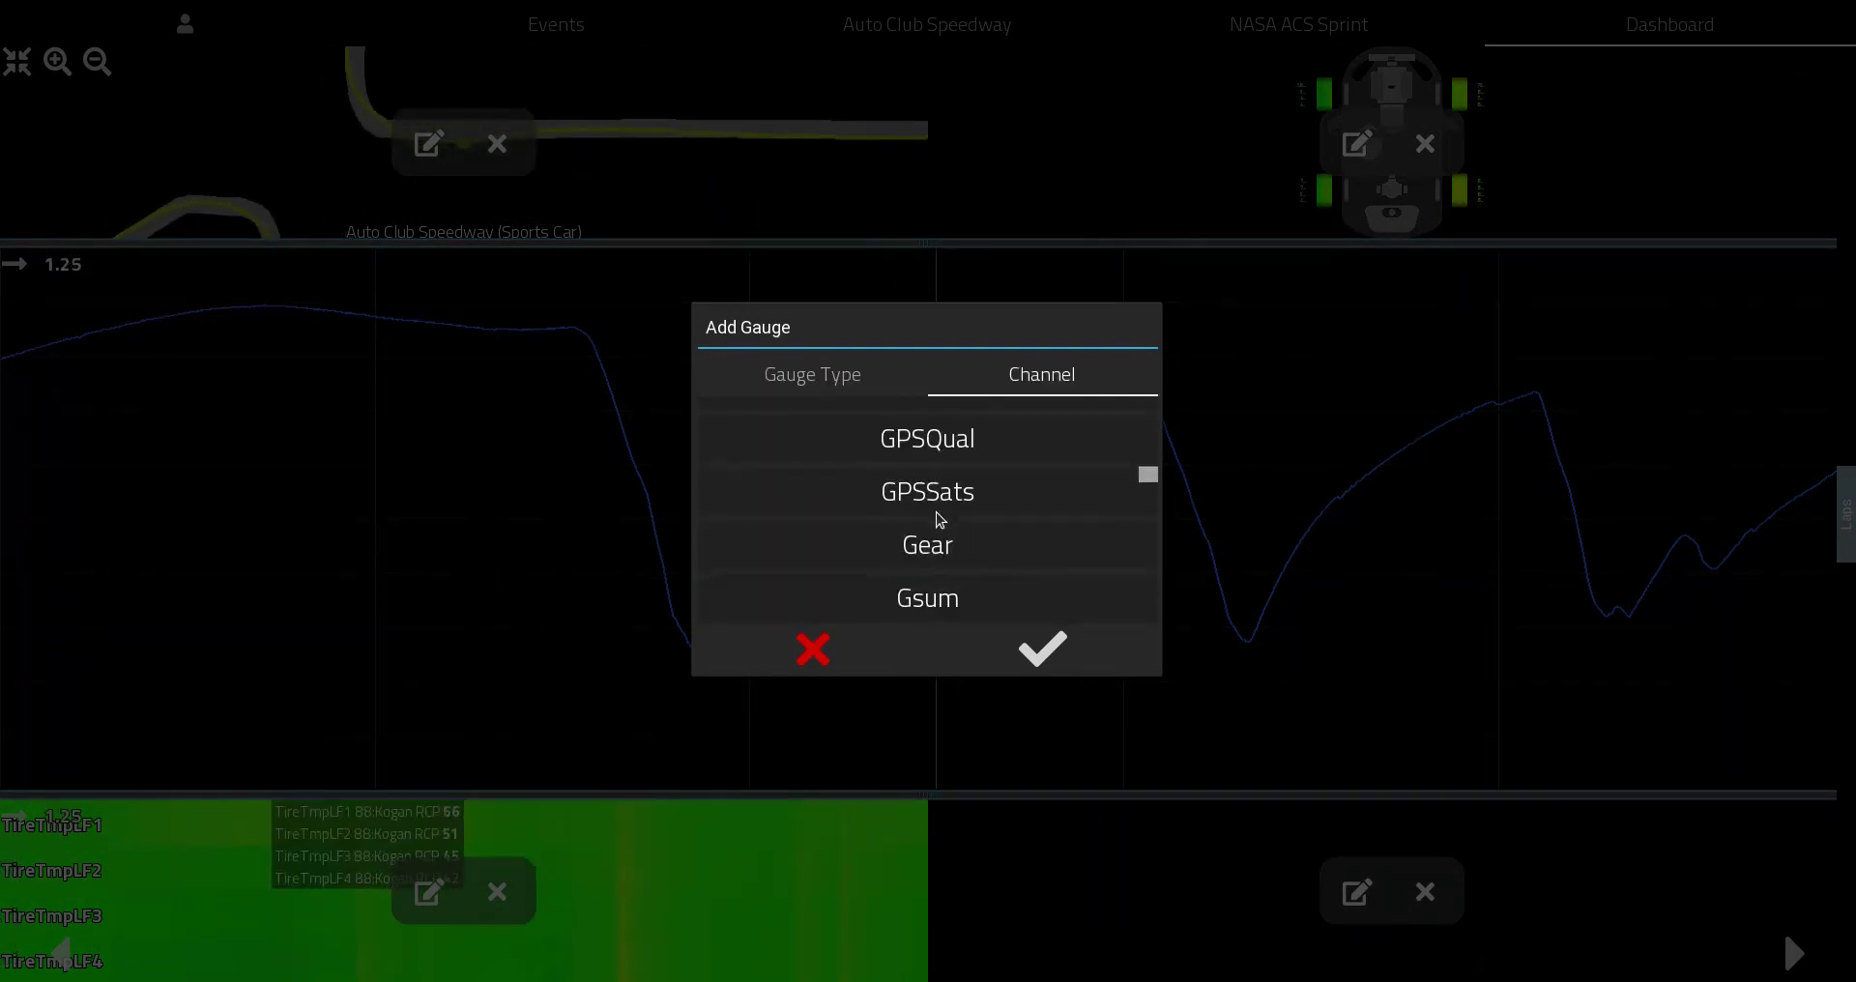
pyautogui.scroll(-3, 938, 519)
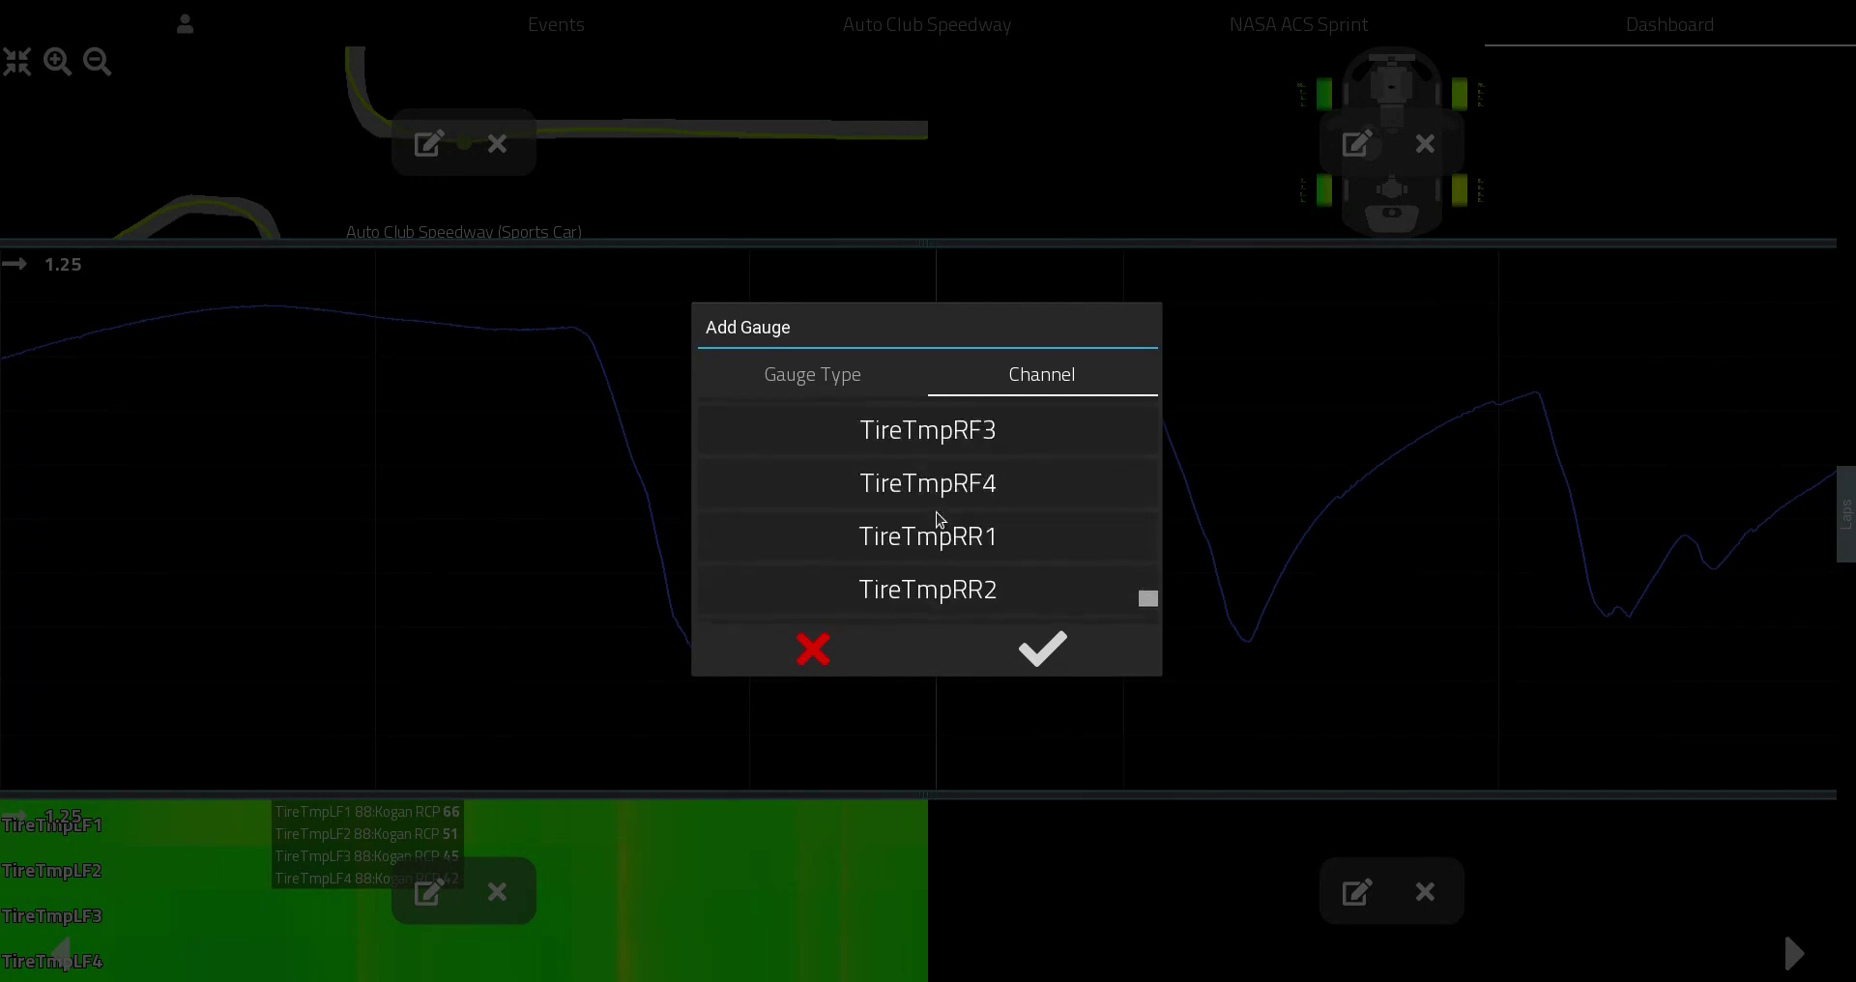
pyautogui.click(934, 562)
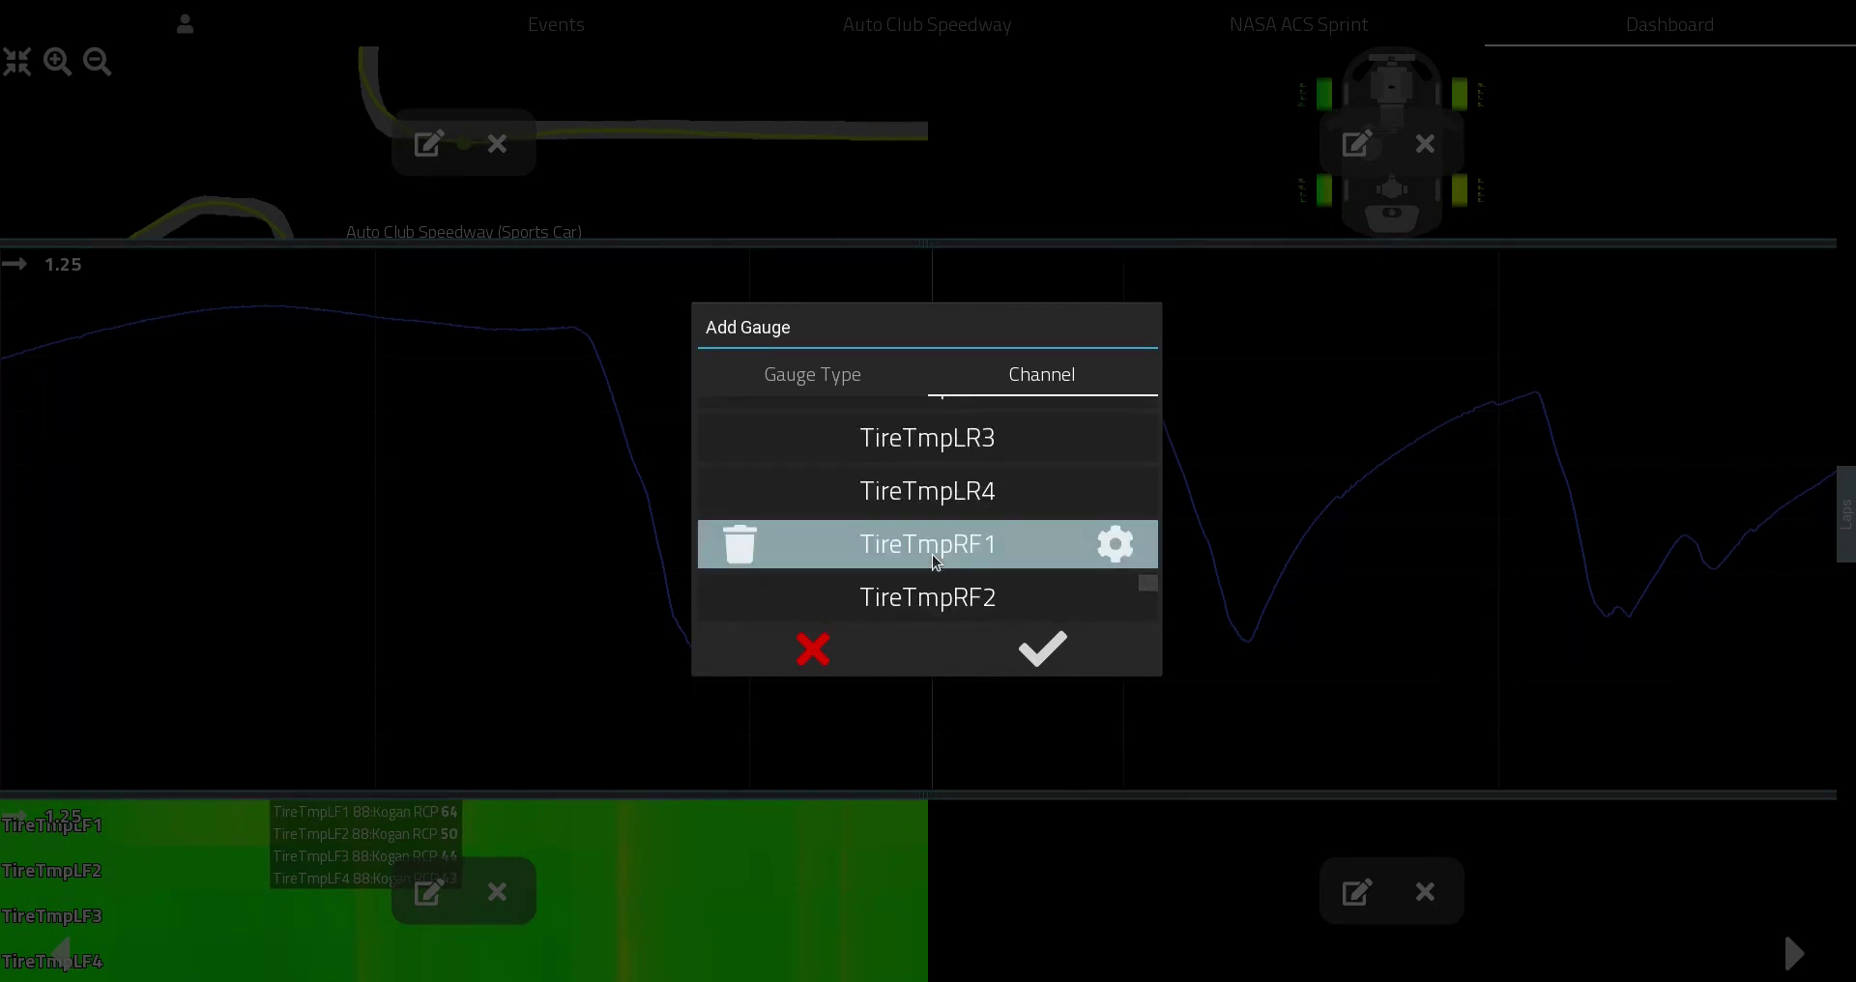
pyautogui.scroll(-2, 931, 554)
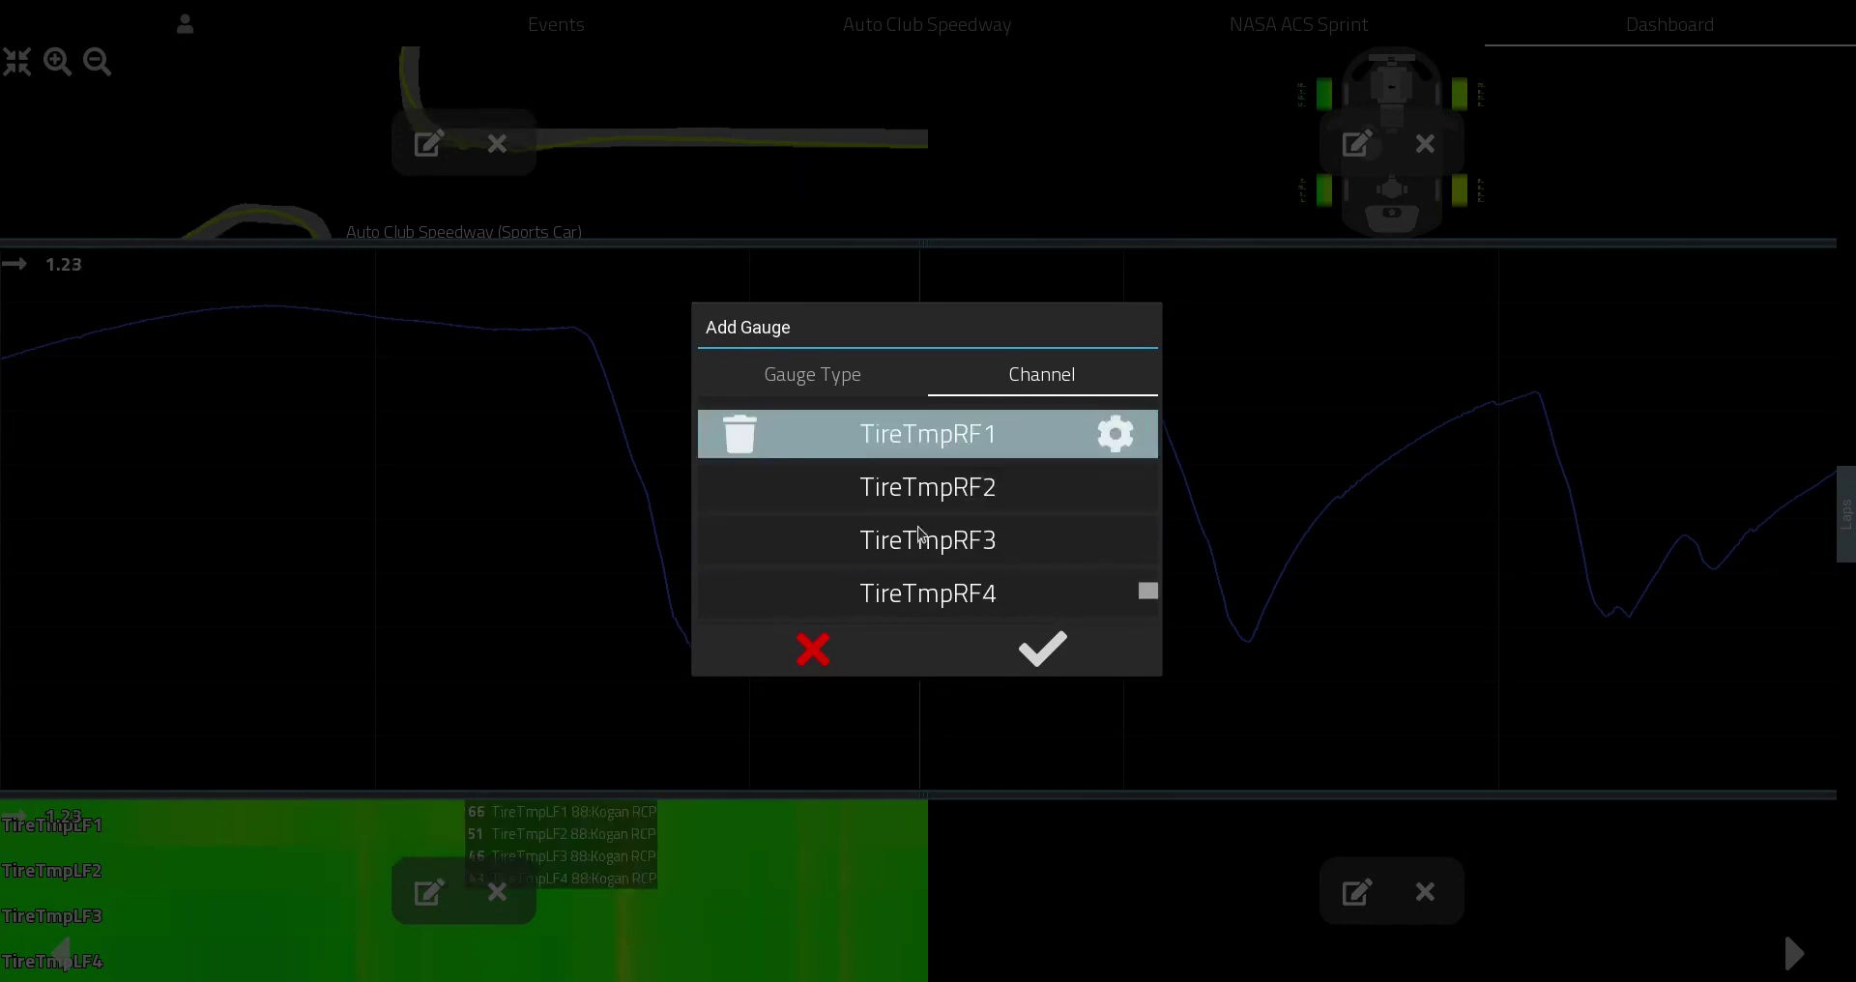
pyautogui.click(923, 481)
pyautogui.click(932, 540)
pyautogui.click(952, 594)
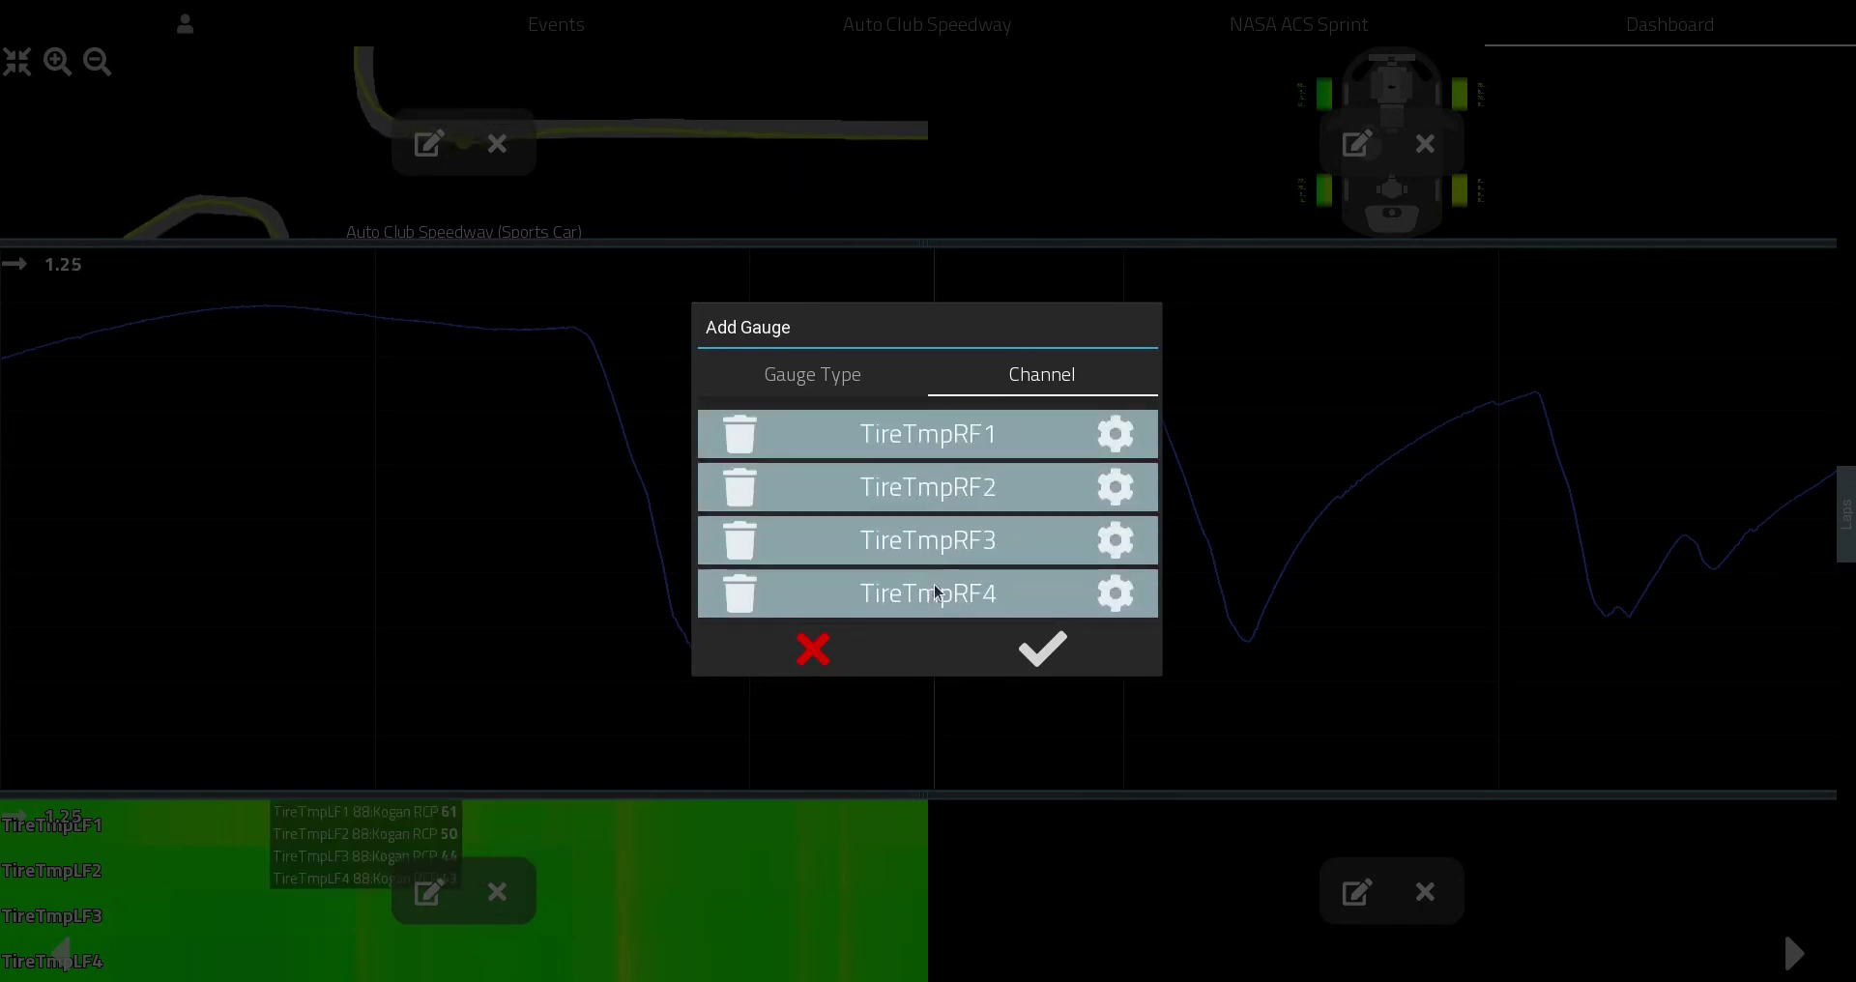
pyautogui.click(1042, 650)
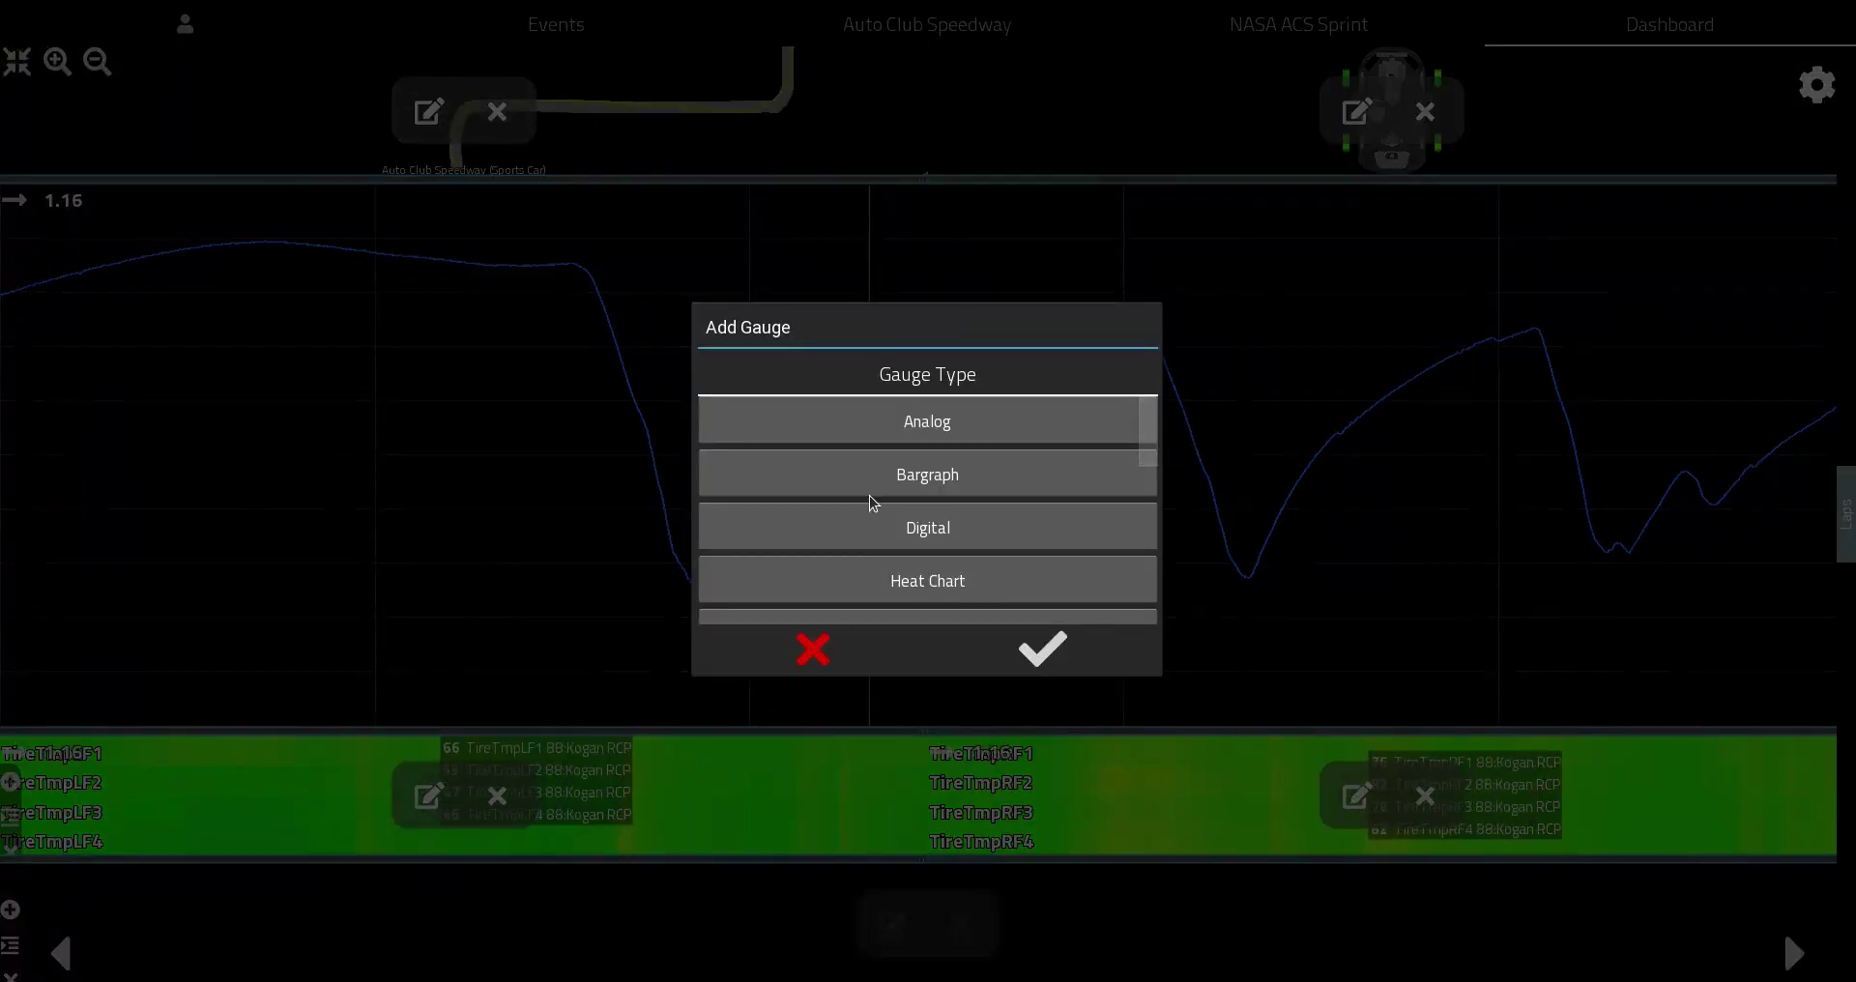
# Step: Create a Heat Chart gauge with channels TireTmpLR1, TireTmpLR2, TireTmpLR3 and TireTmpLR4
pyautogui.scroll(-2, 873, 502)
pyautogui.click(897, 473)
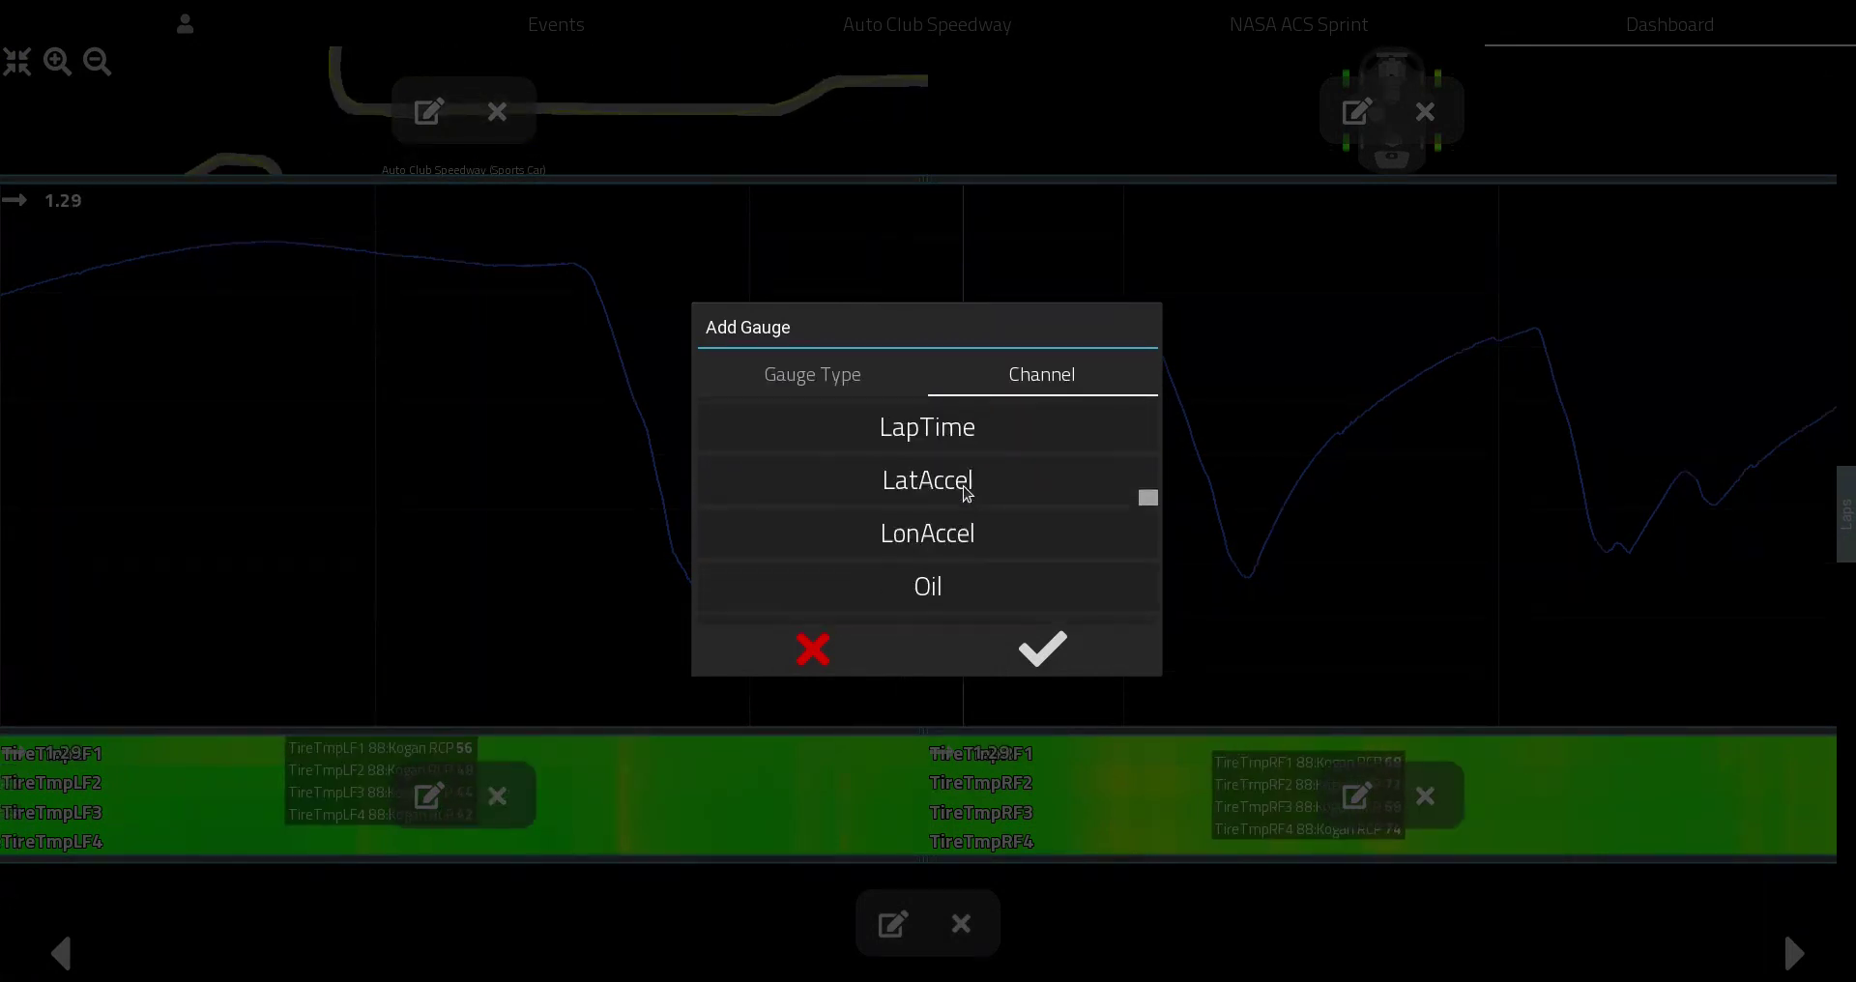
pyautogui.scroll(-6, 963, 486)
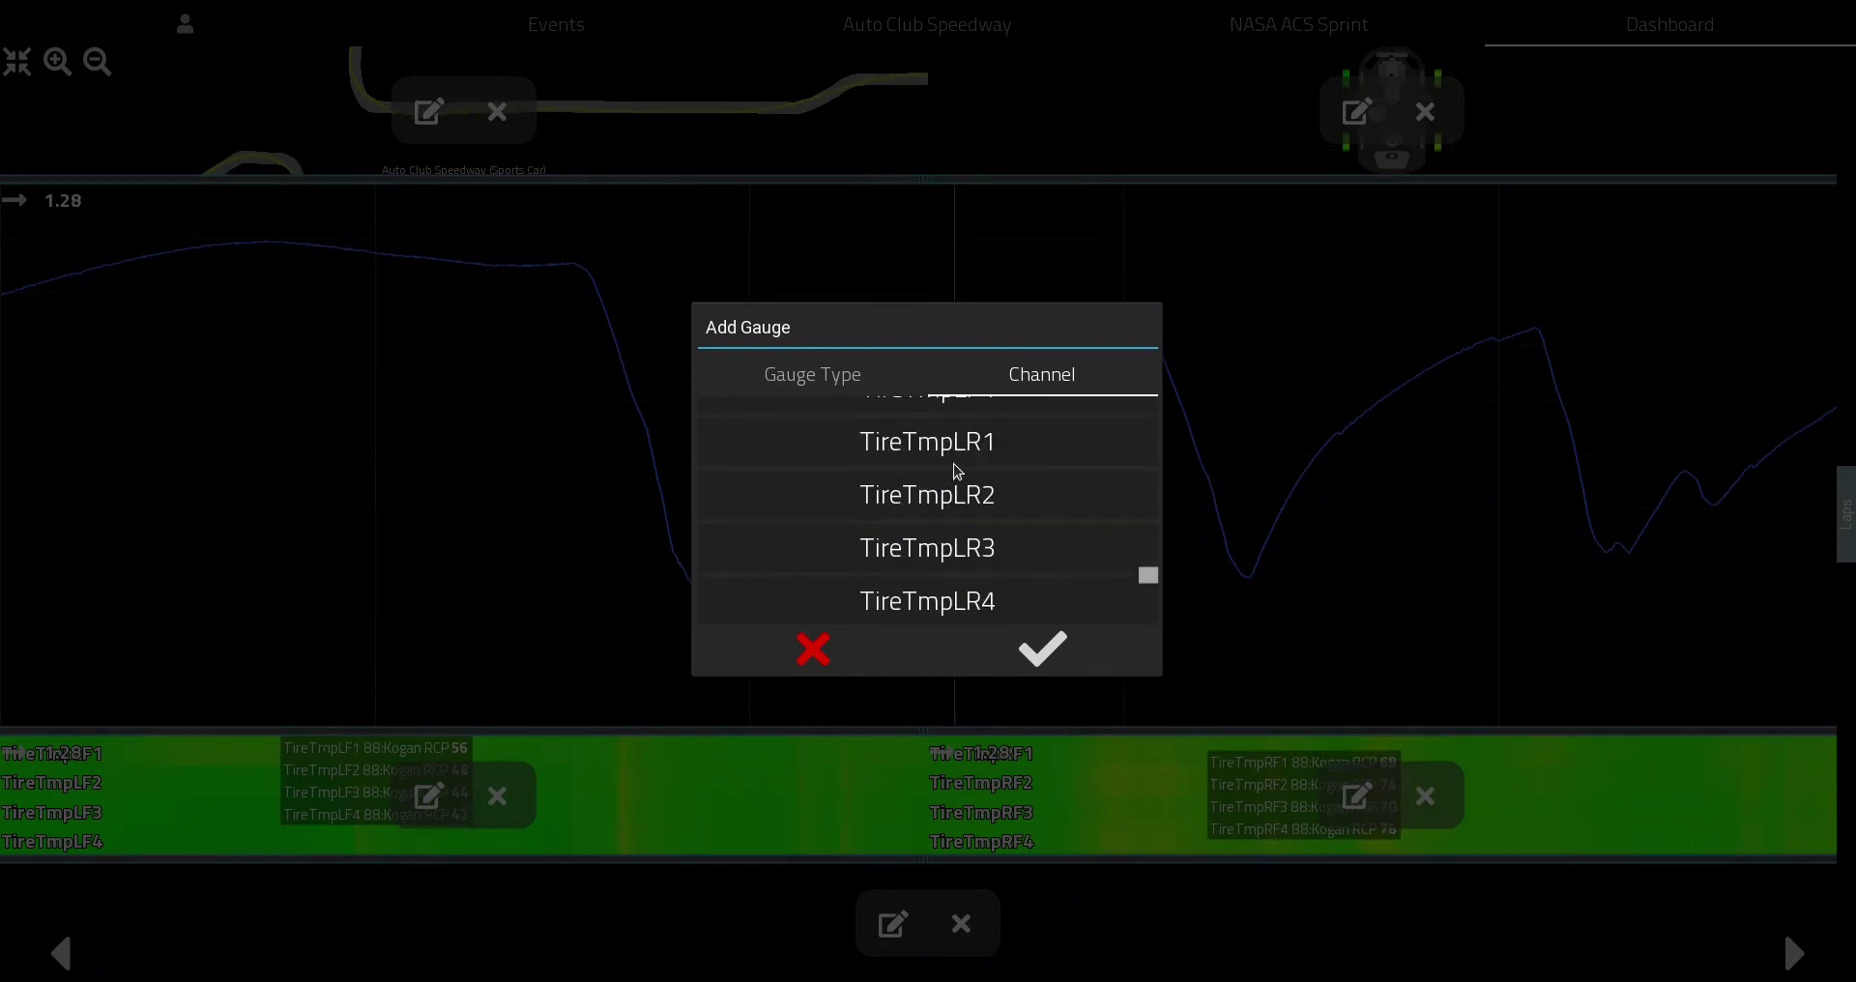
pyautogui.click(957, 455)
pyautogui.click(957, 498)
pyautogui.click(957, 544)
pyautogui.click(967, 599)
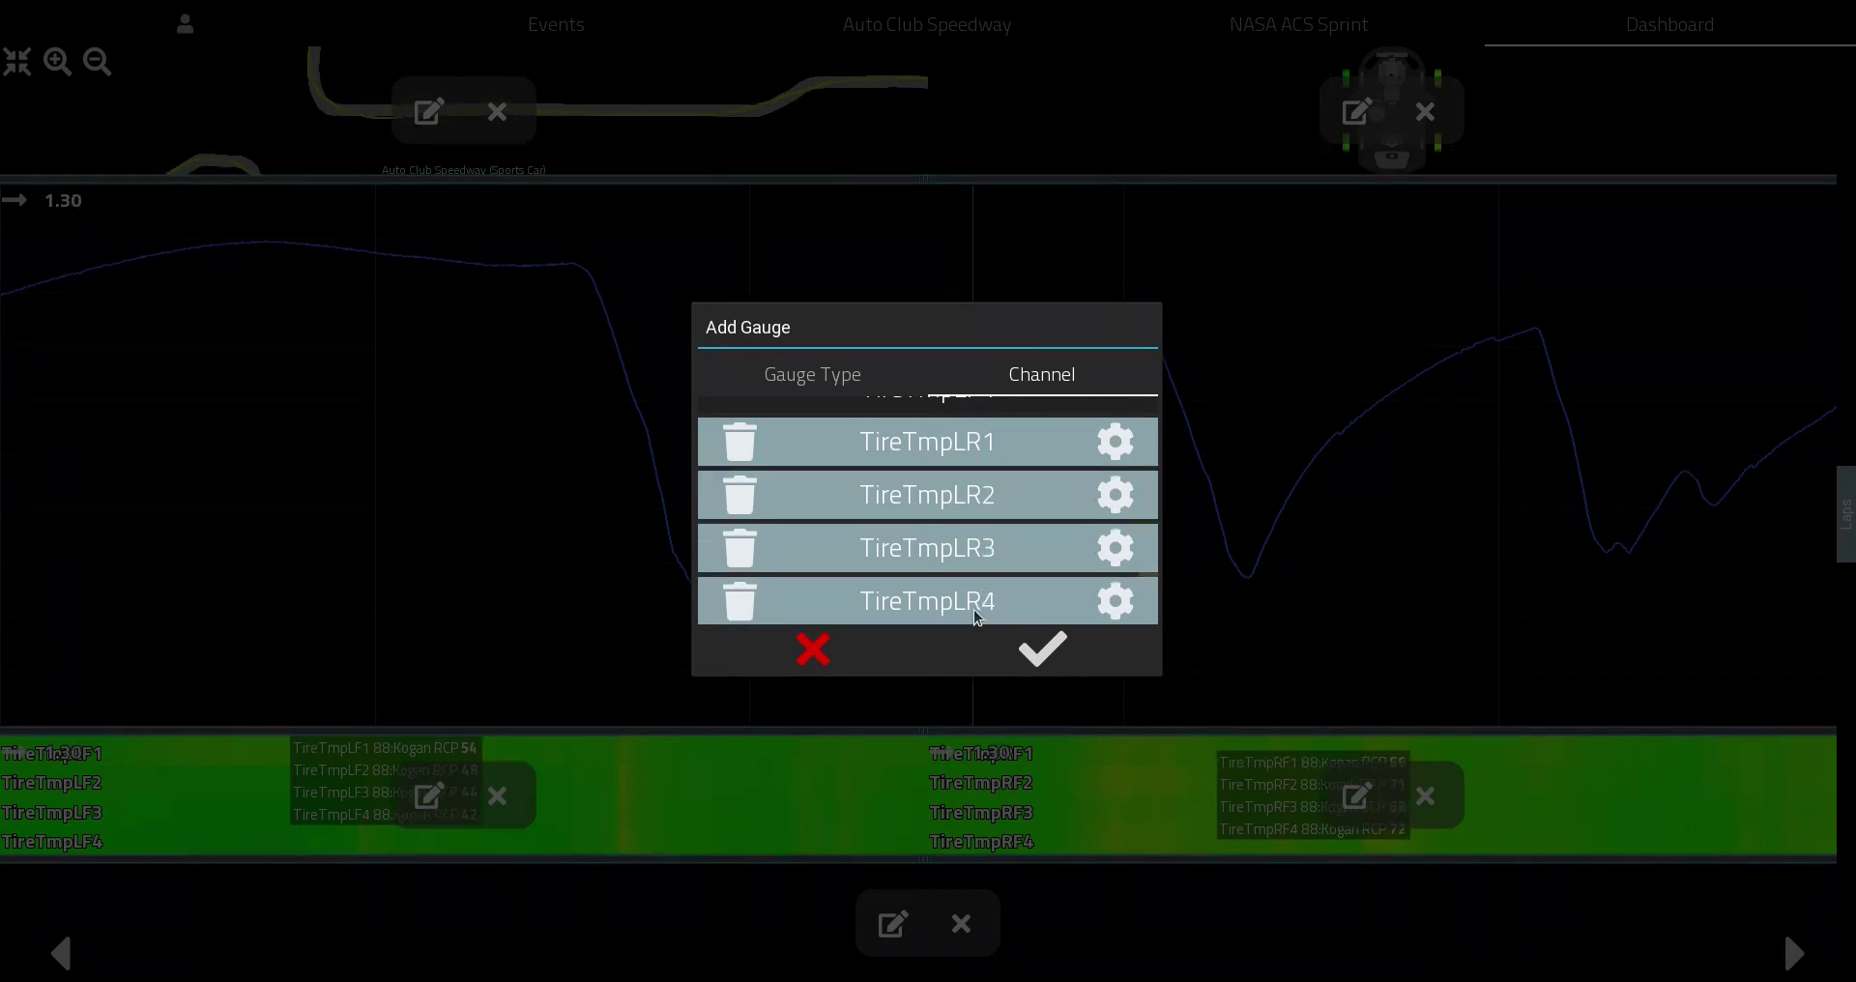
pyautogui.click(1023, 648)
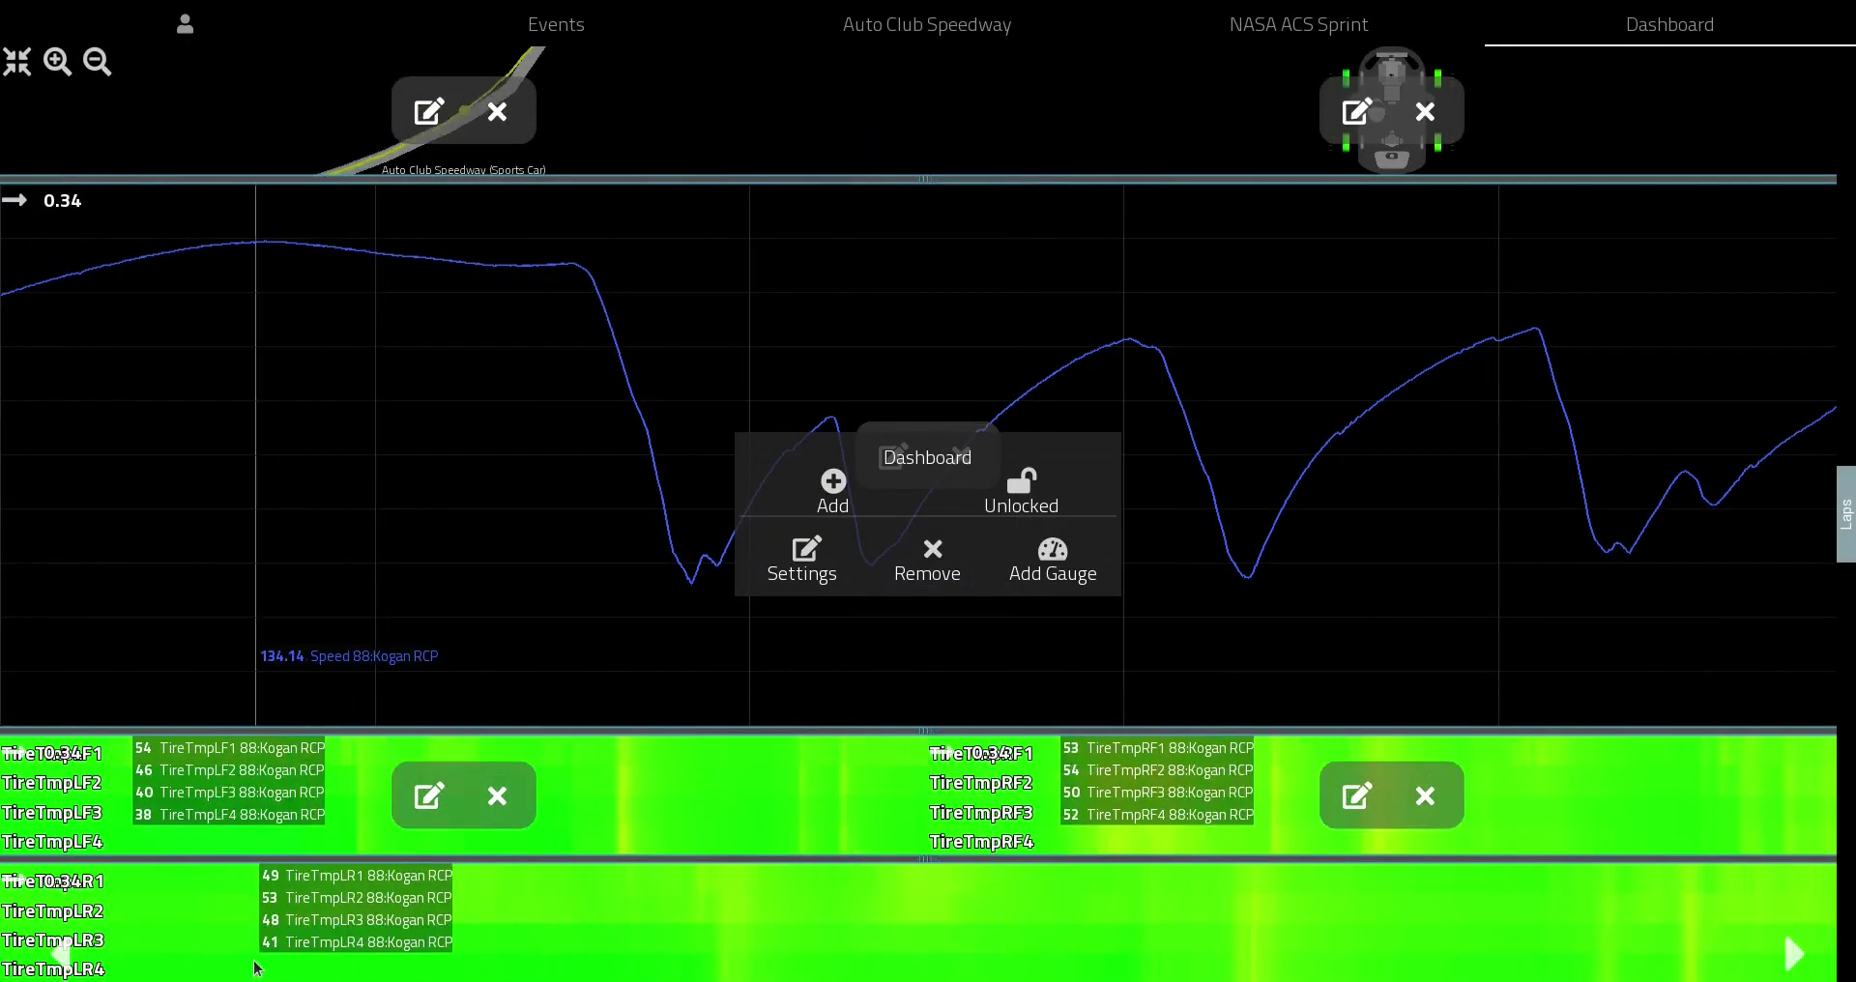
# Step: Add another Heat Chart gauge with channels TireTmpRR1, TireTmpRR2, TireTmpRR3 and TireTmpRR4
pyautogui.click(13, 912)
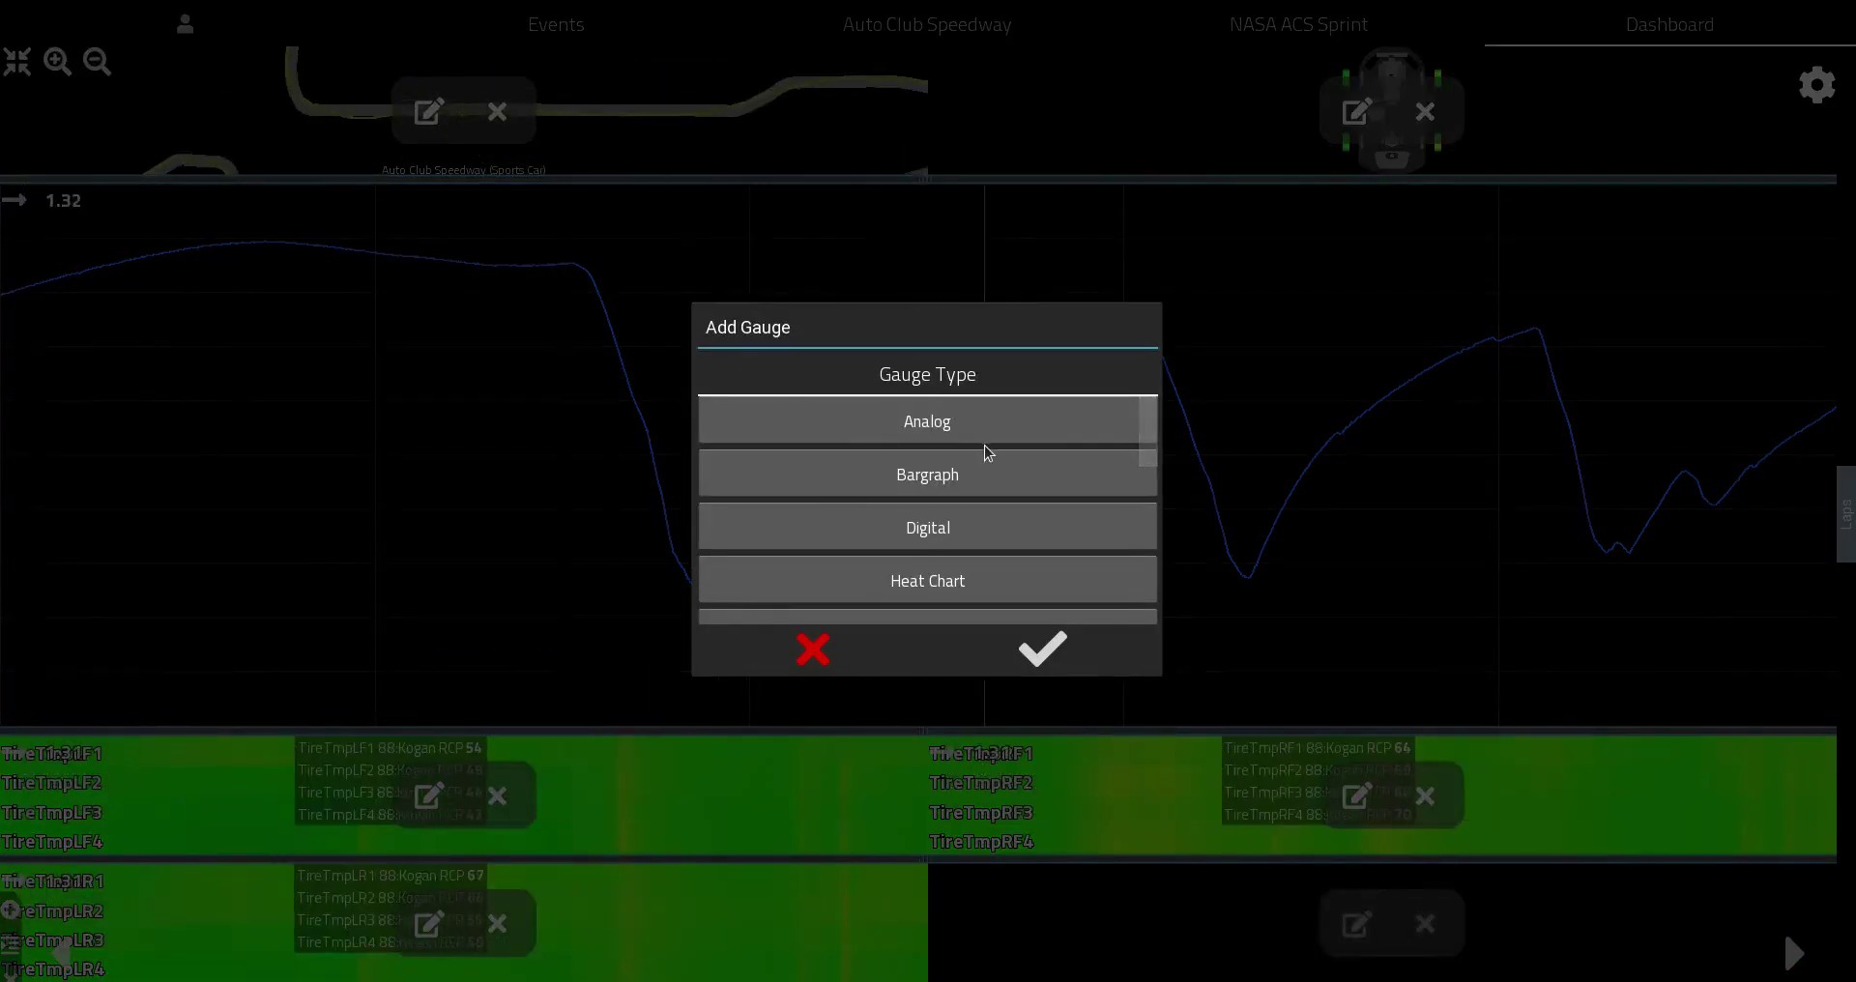
pyautogui.scroll(-2, 986, 452)
pyautogui.click(962, 480)
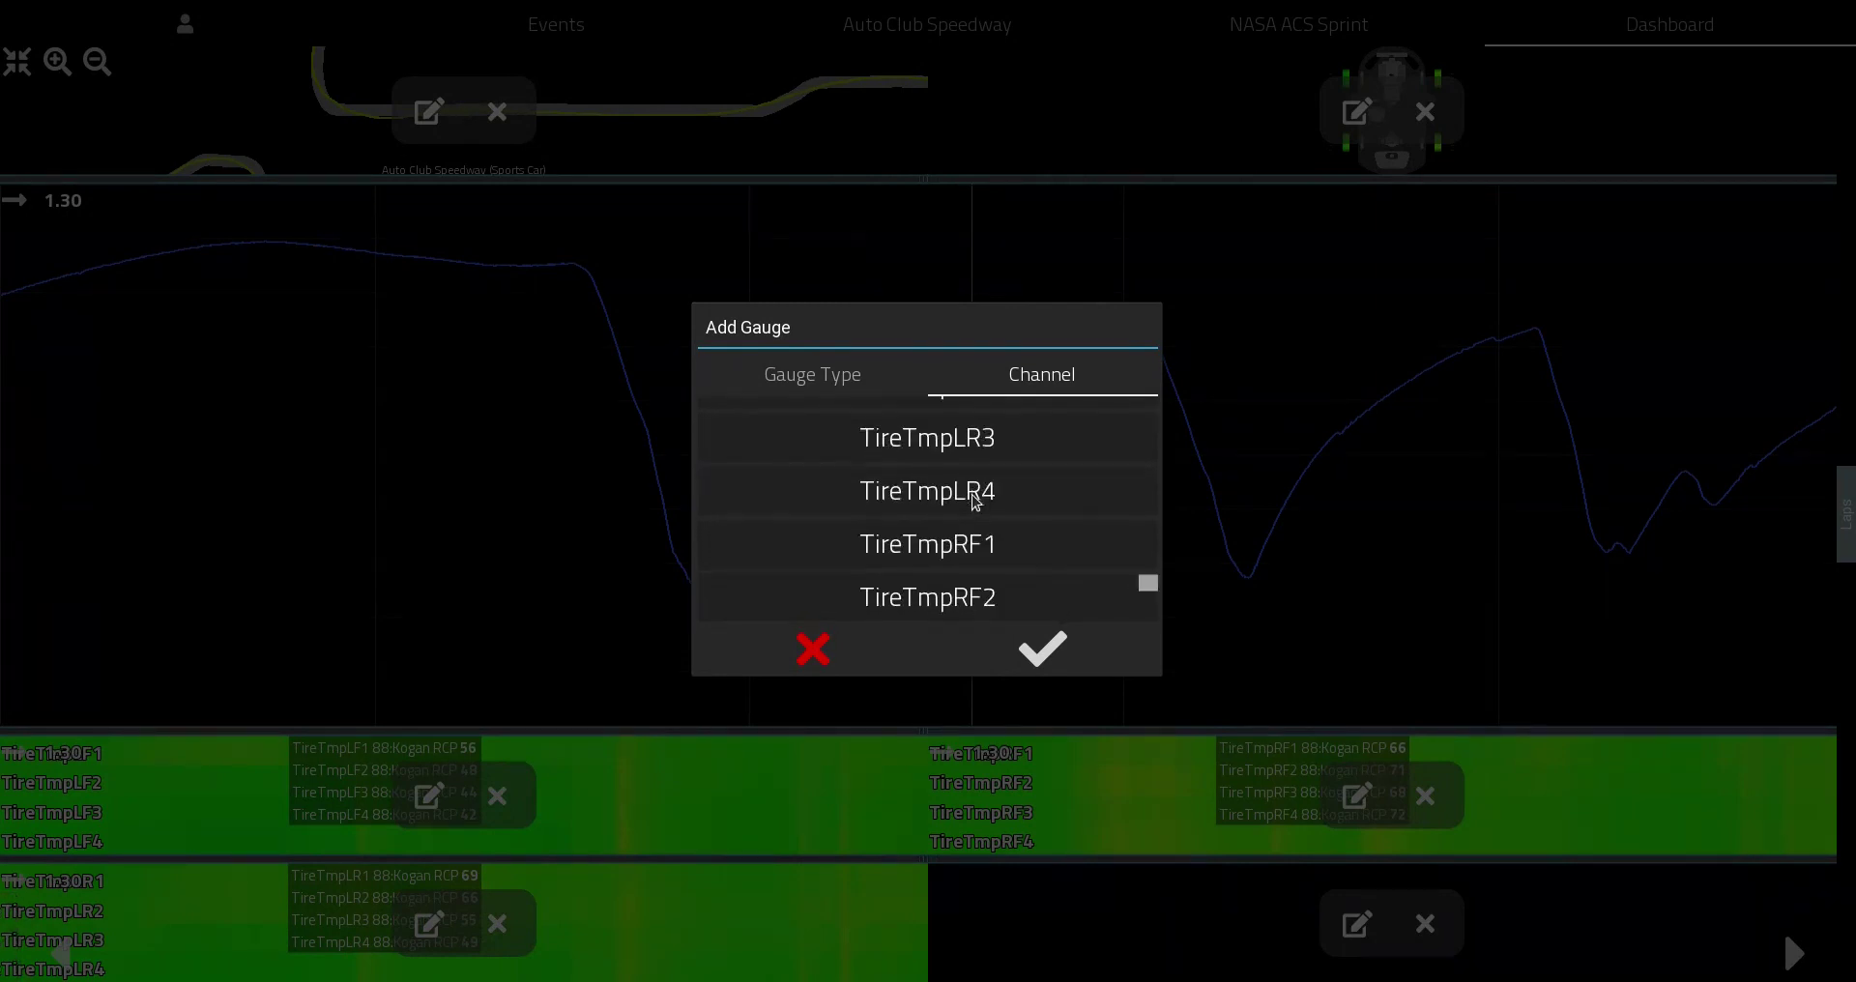
pyautogui.click(978, 549)
pyautogui.click(1032, 588)
pyautogui.scroll(-2, 1025, 575)
pyautogui.click(1019, 553)
pyautogui.click(1064, 586)
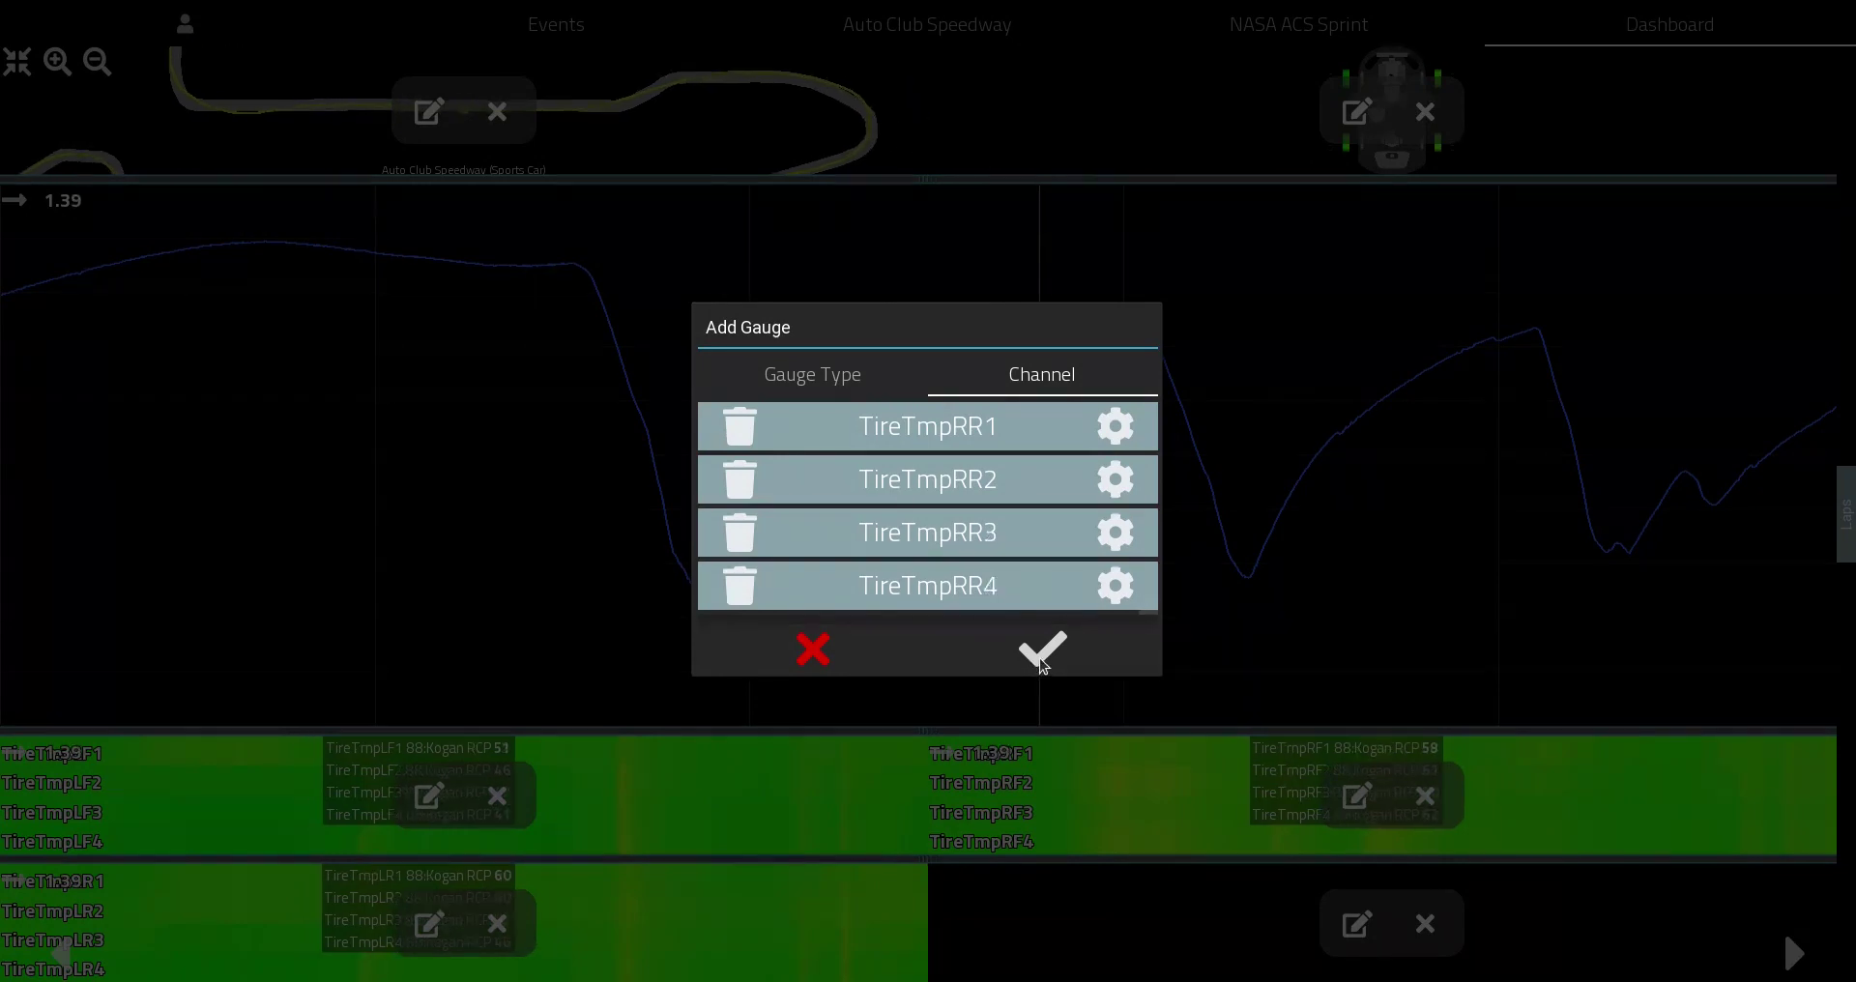
pyautogui.click(1042, 650)
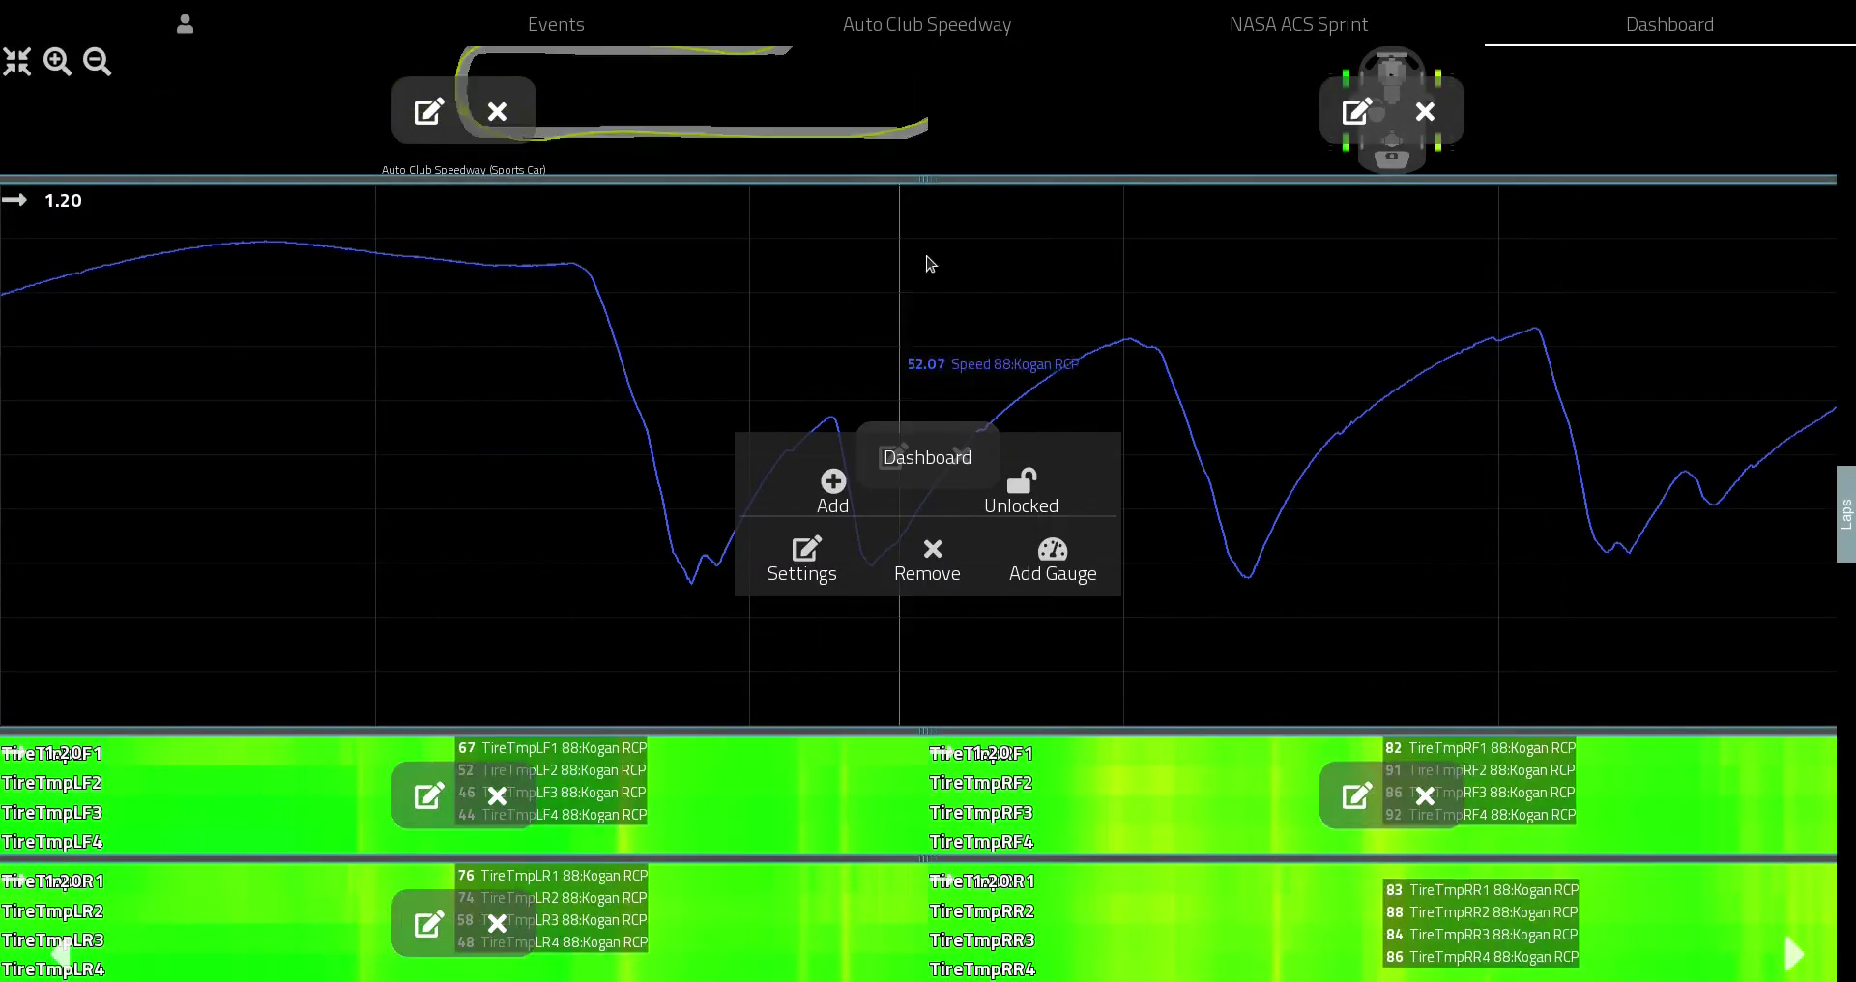
# Step: Drag the splitter under the track map down to enlarge the map and heat charts, then lock the layout
pyautogui.moveTo(931, 183); pyautogui.dragTo(937, 527)
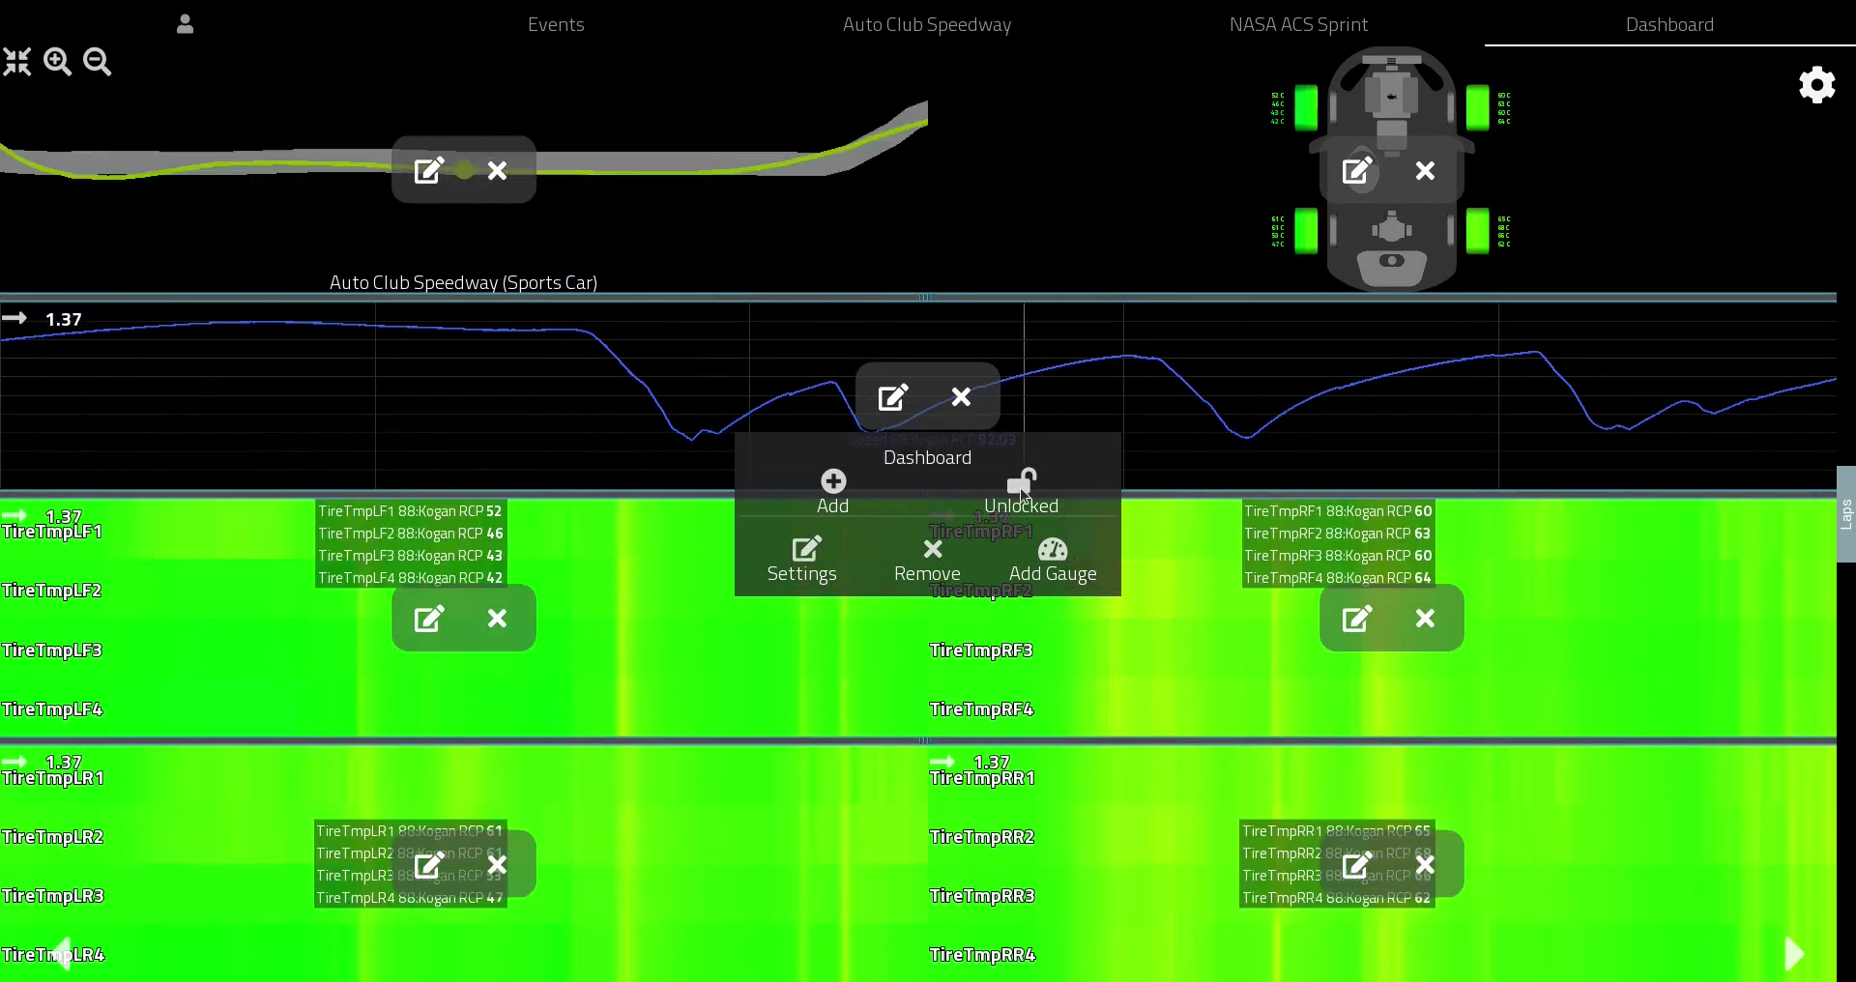
pyautogui.click(1020, 483)
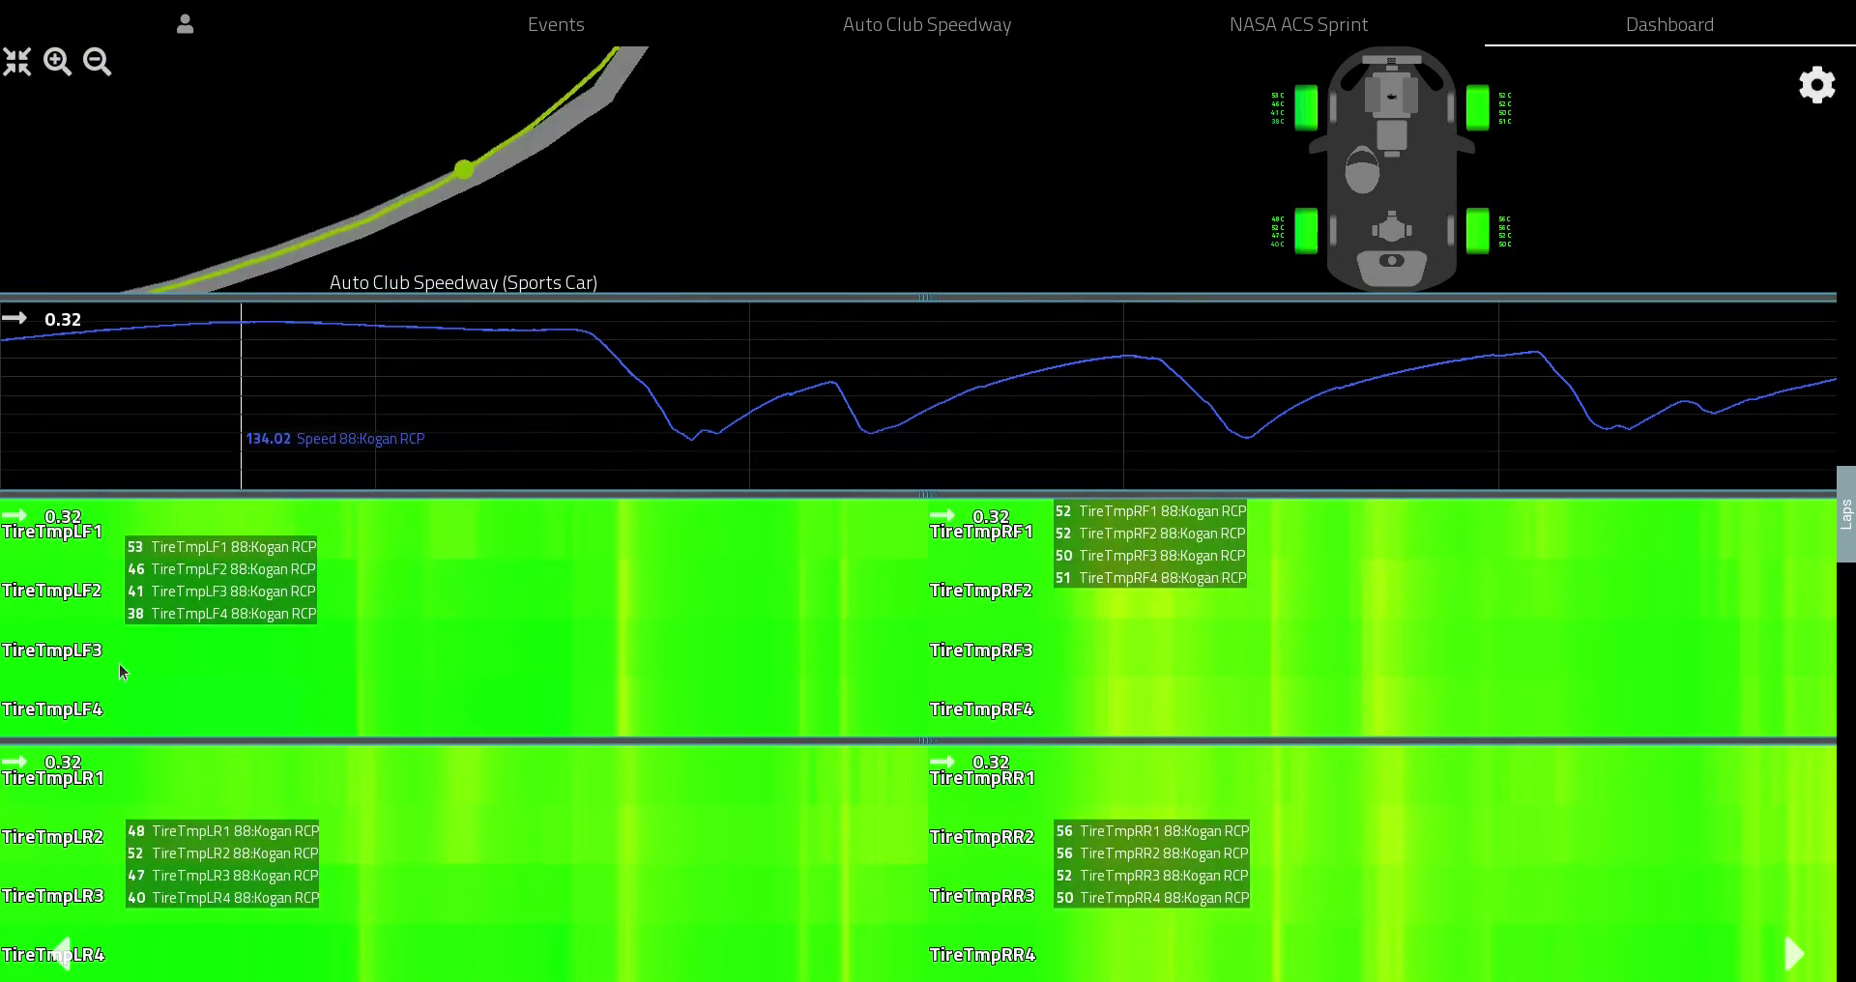
# Step: Unlock the dashboard and open the left-front heat chart's channel list for editing
pyautogui.click(1828, 87)
pyautogui.click(1019, 522)
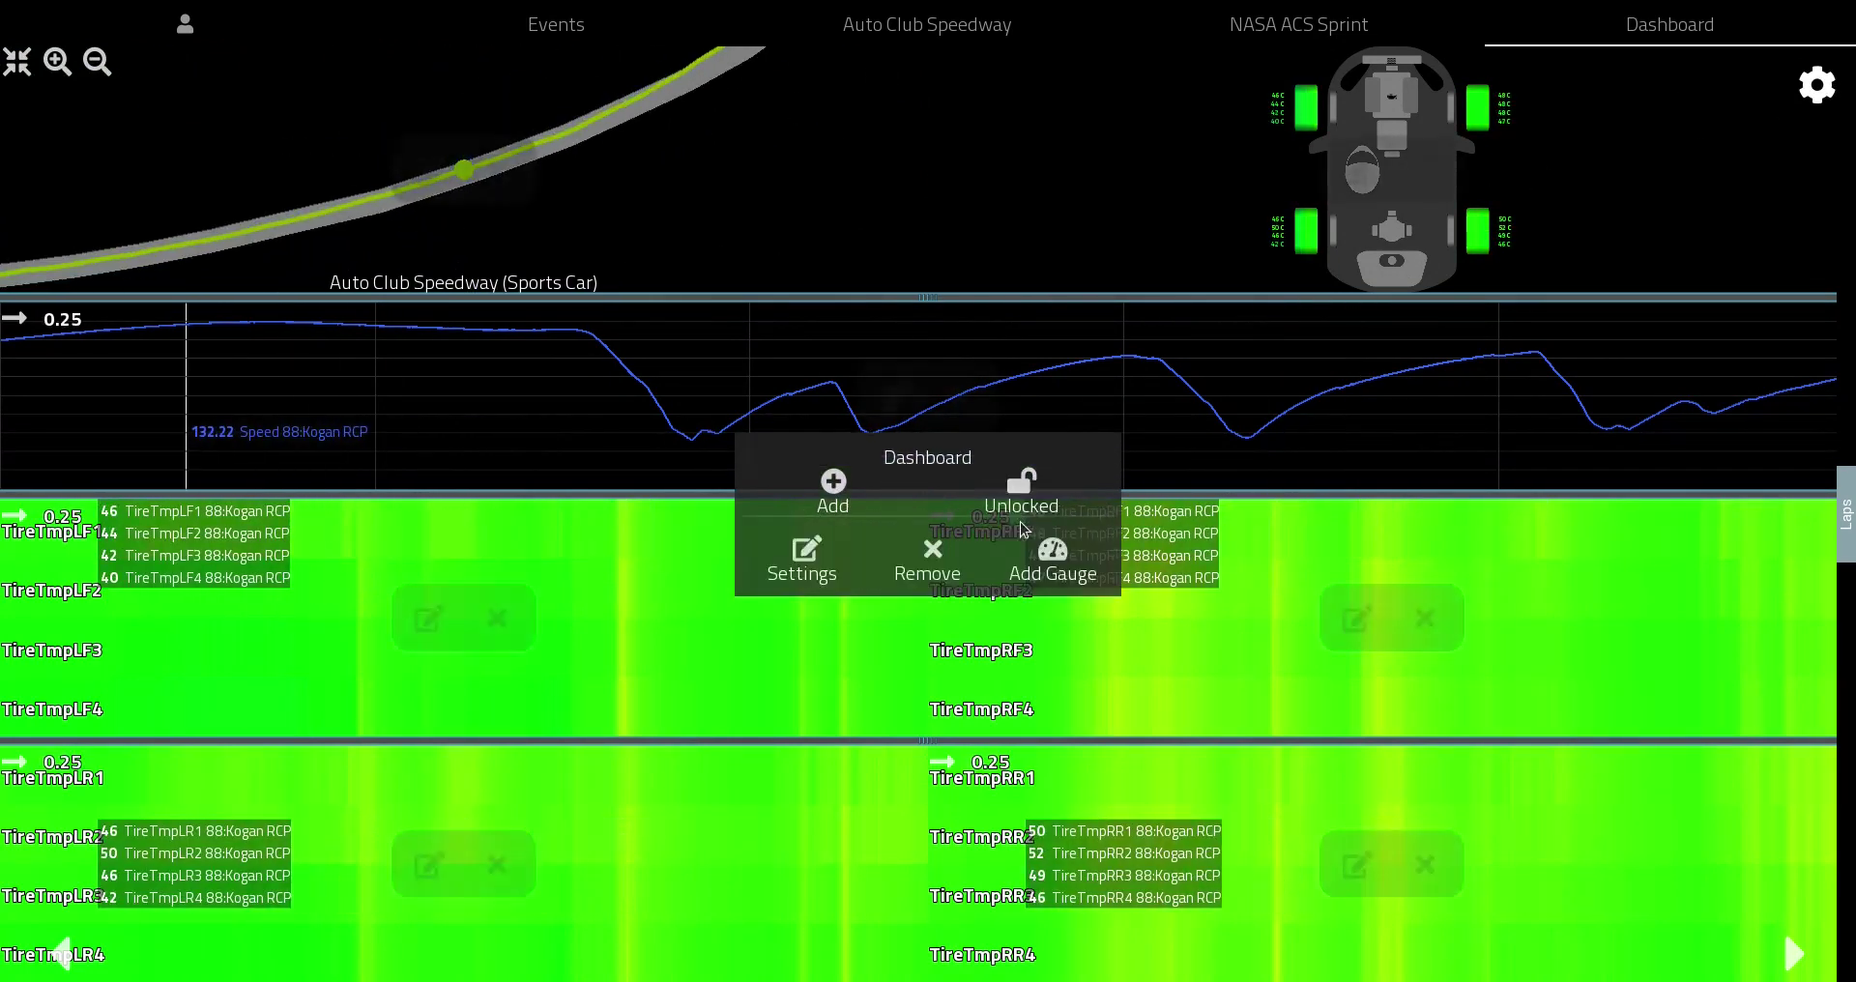
pyautogui.click(430, 621)
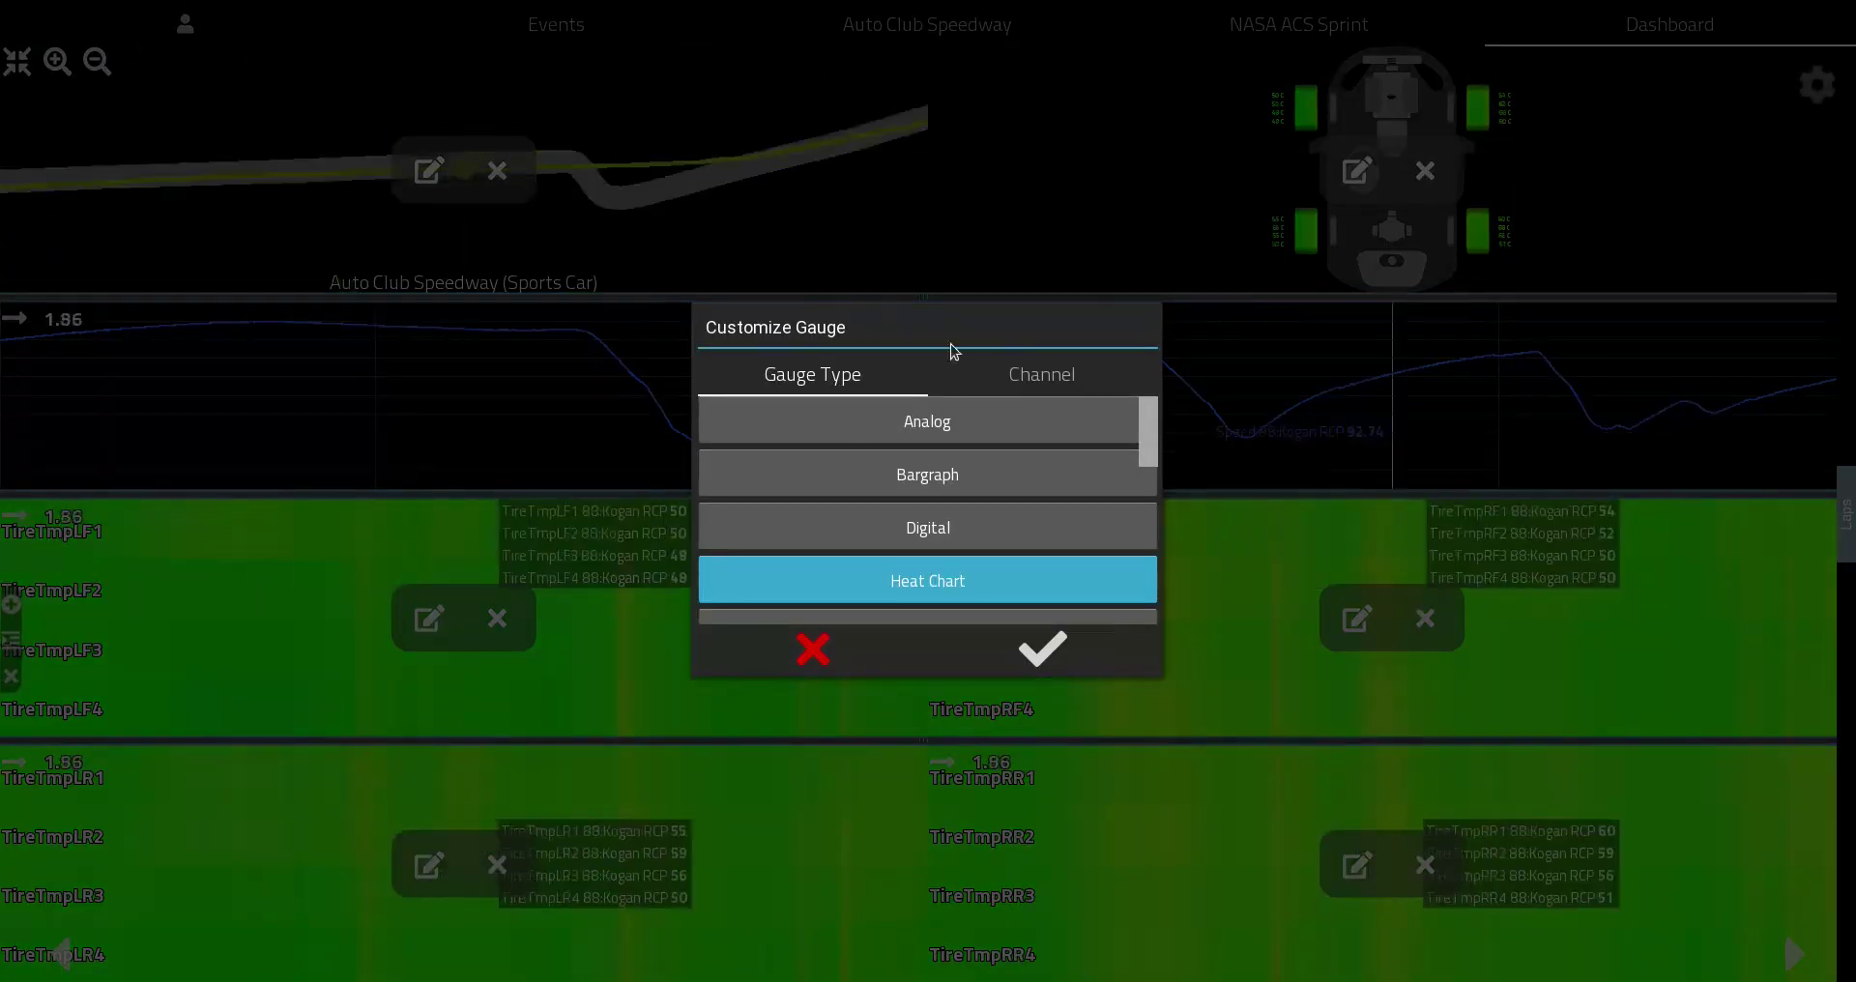
pyautogui.click(1017, 377)
pyautogui.scroll(-5, 996, 483)
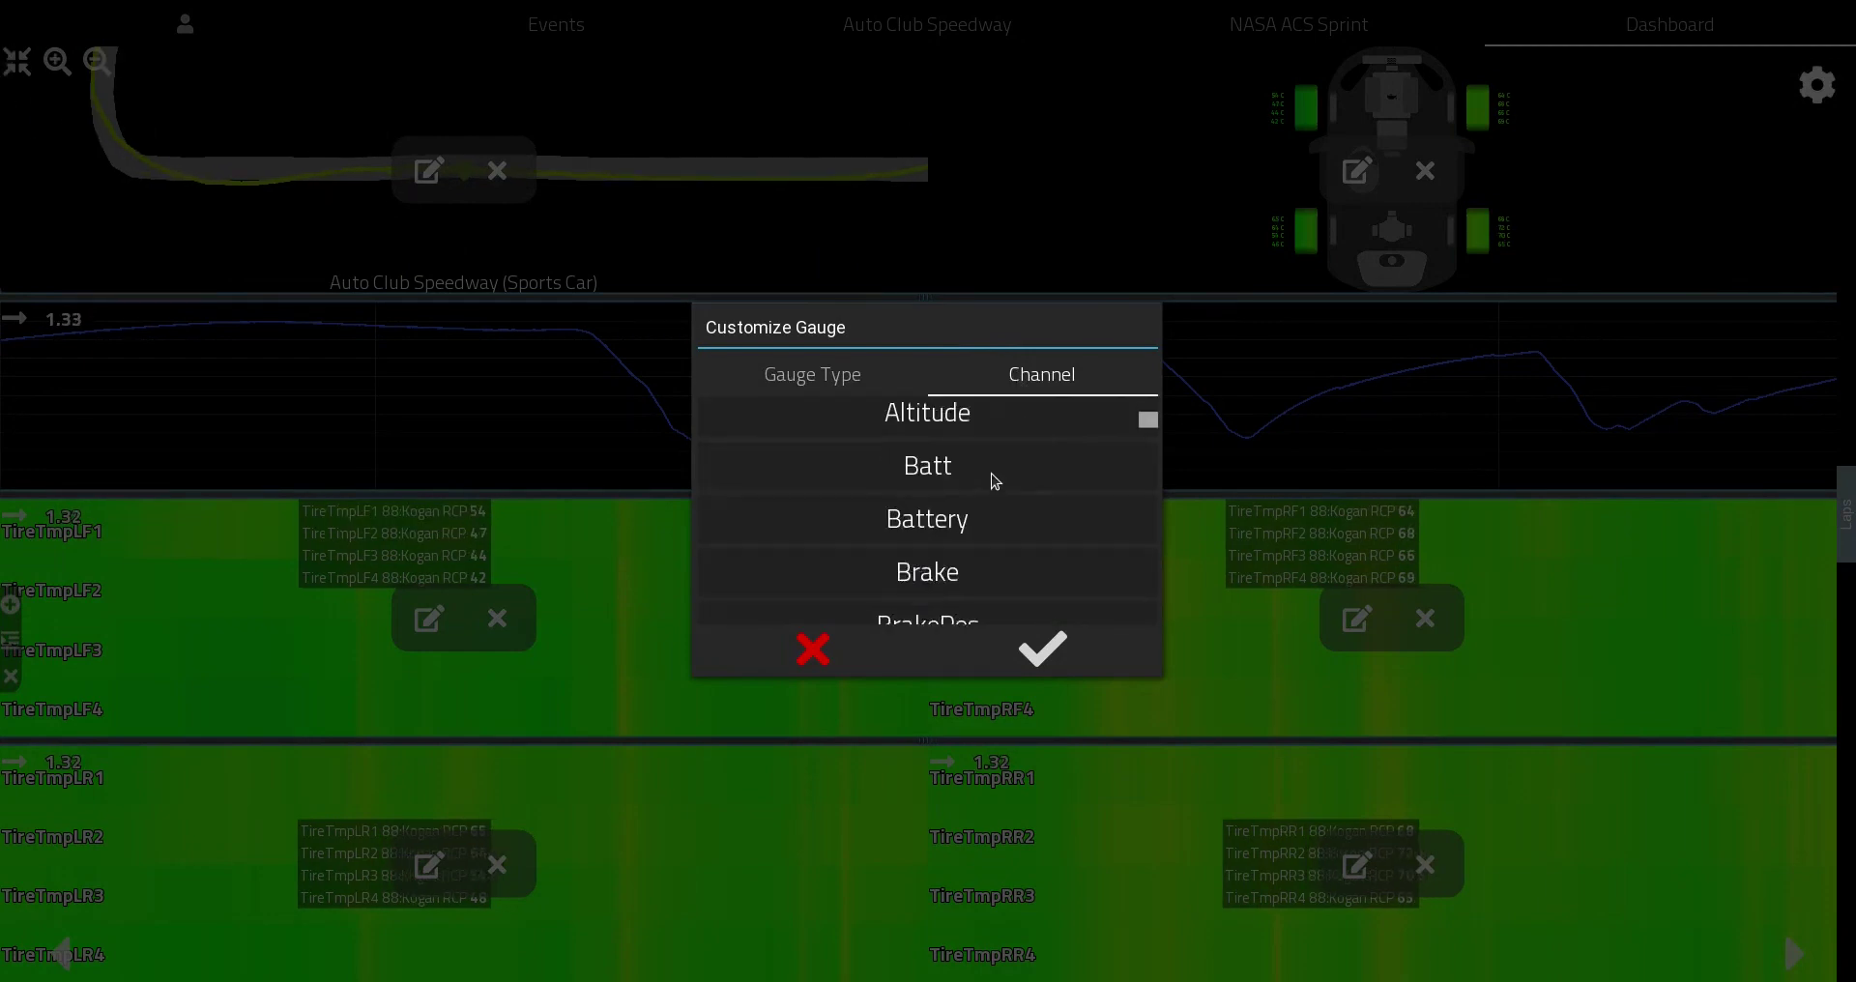
pyautogui.scroll(-10, 993, 477)
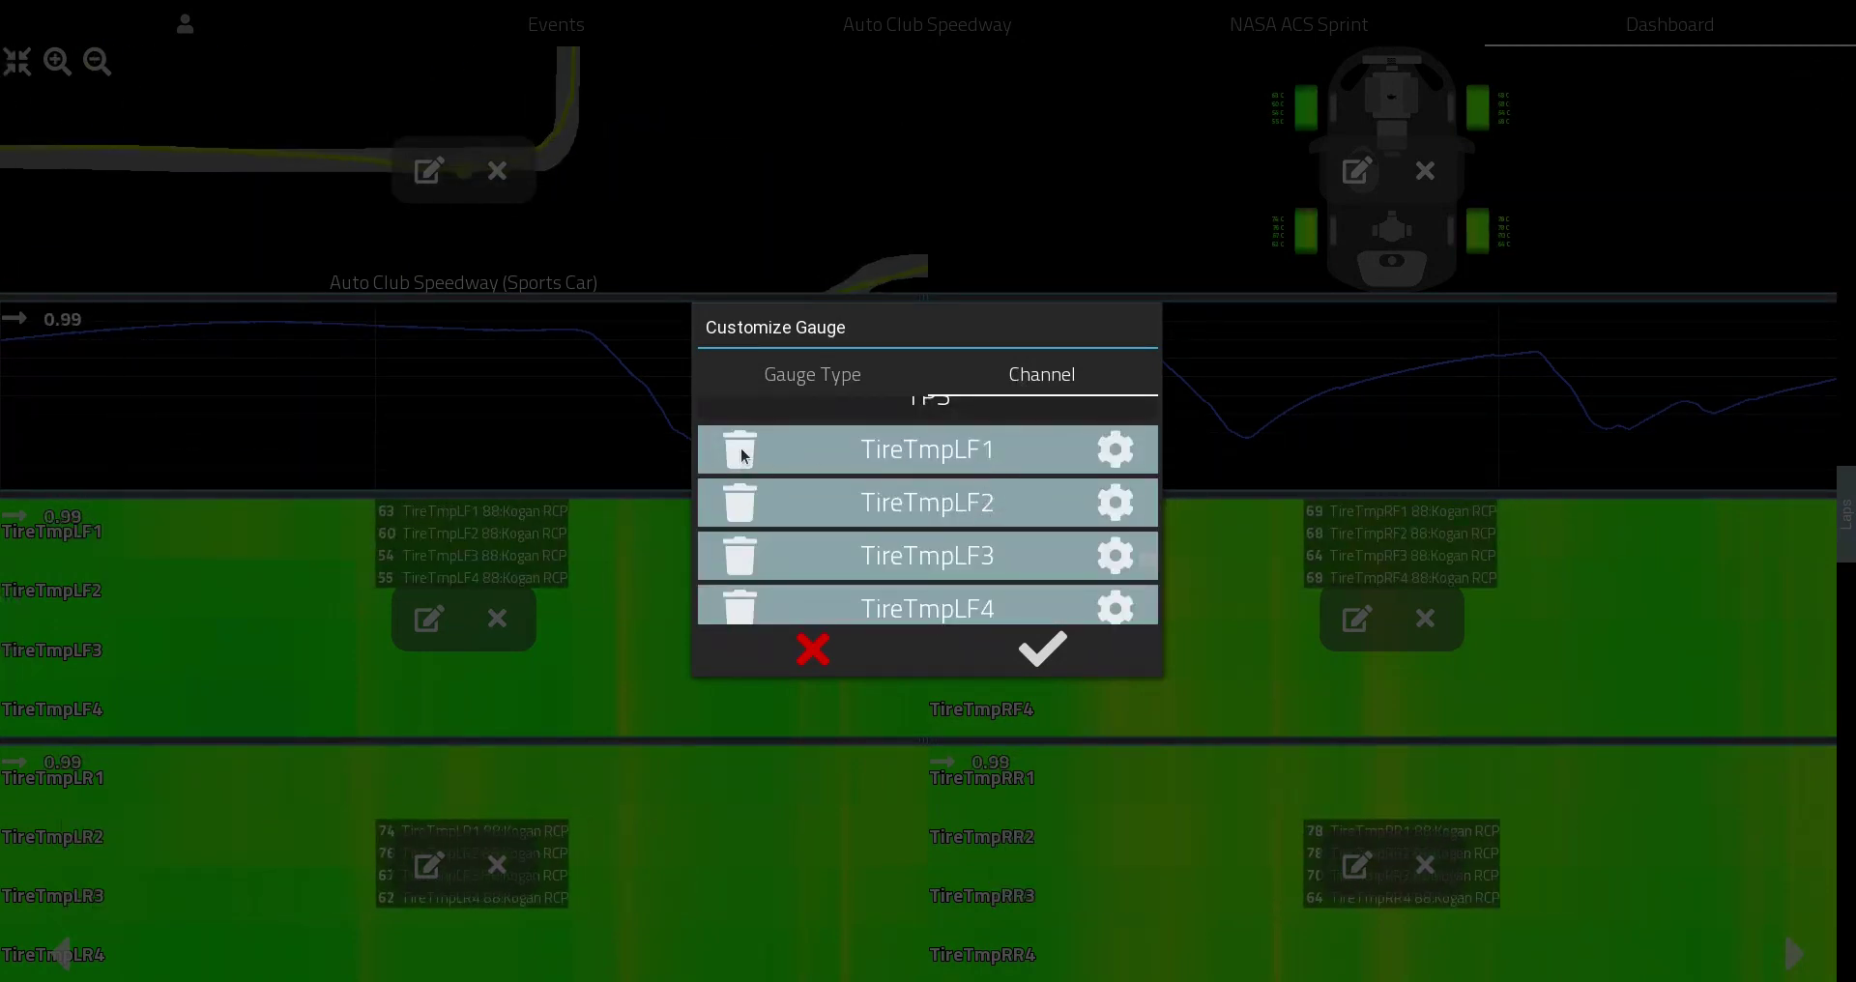
# Step: Set TireTmpLF1's range to Min 15 and Max 85
pyautogui.click(1112, 447)
pyautogui.click(1027, 450)
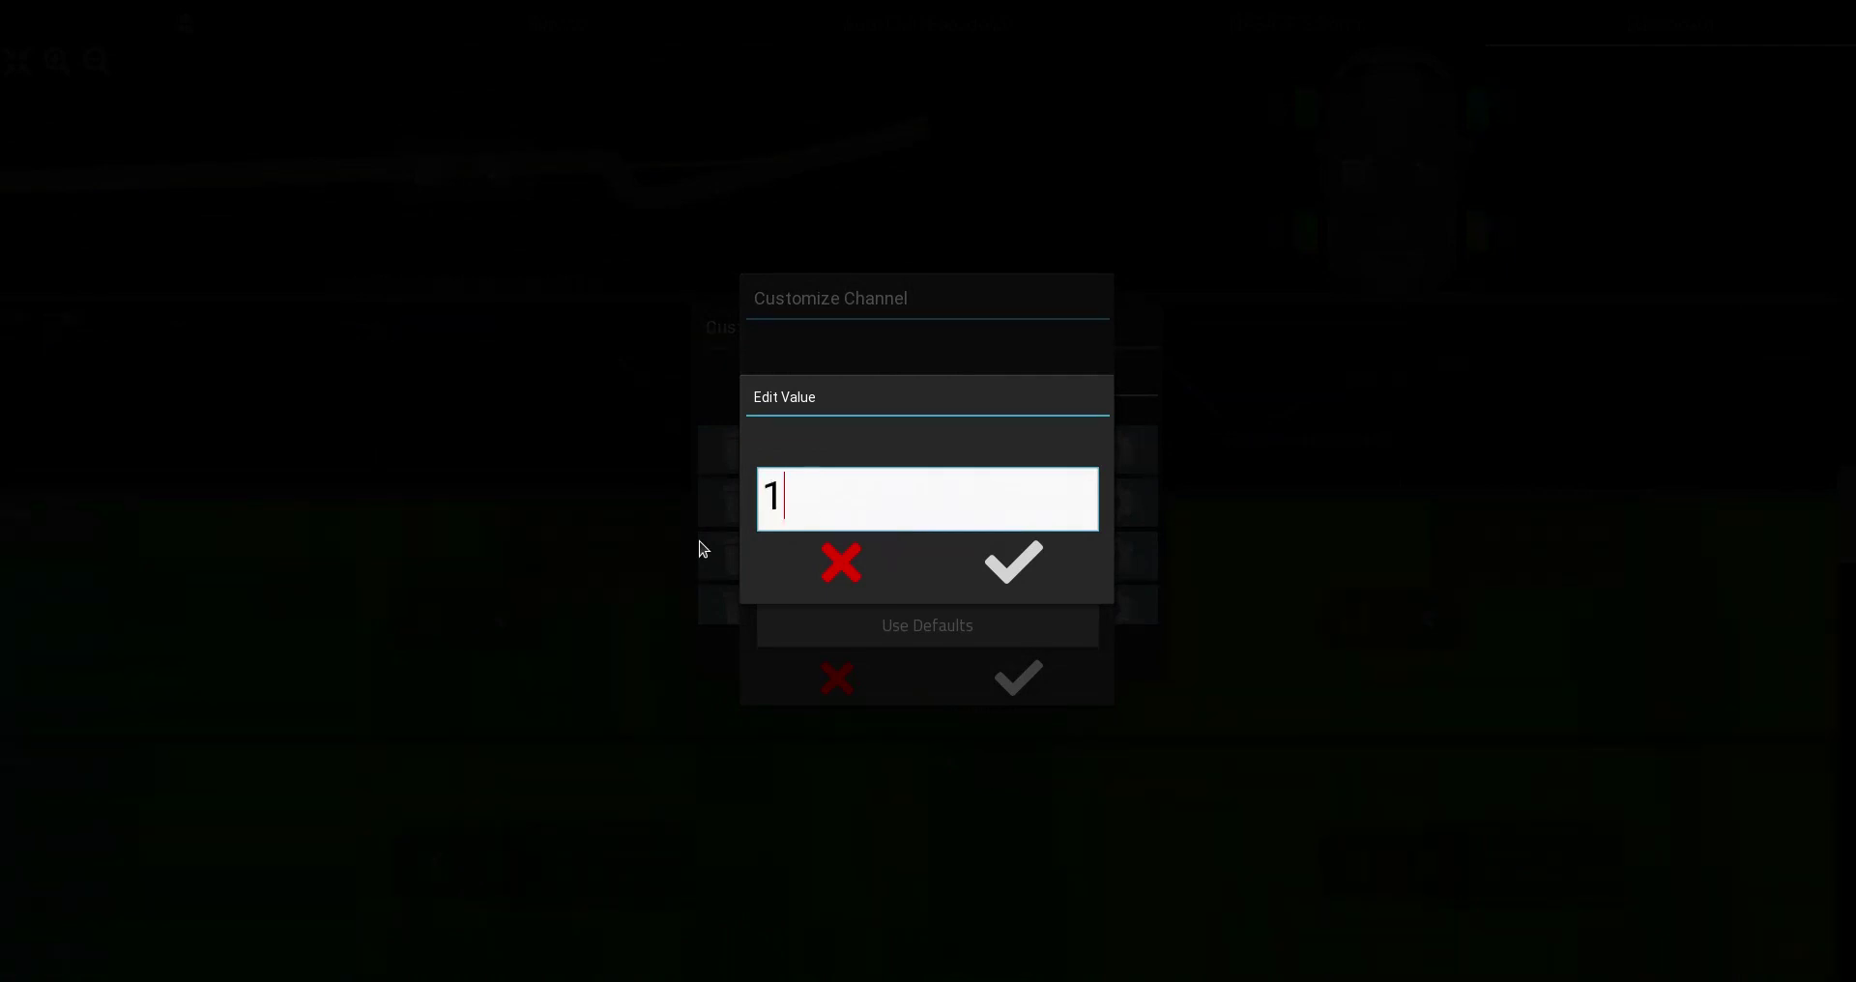
pyautogui.click(1011, 575)
pyautogui.click(1015, 474)
pyautogui.write('85')
pyautogui.click(1019, 556)
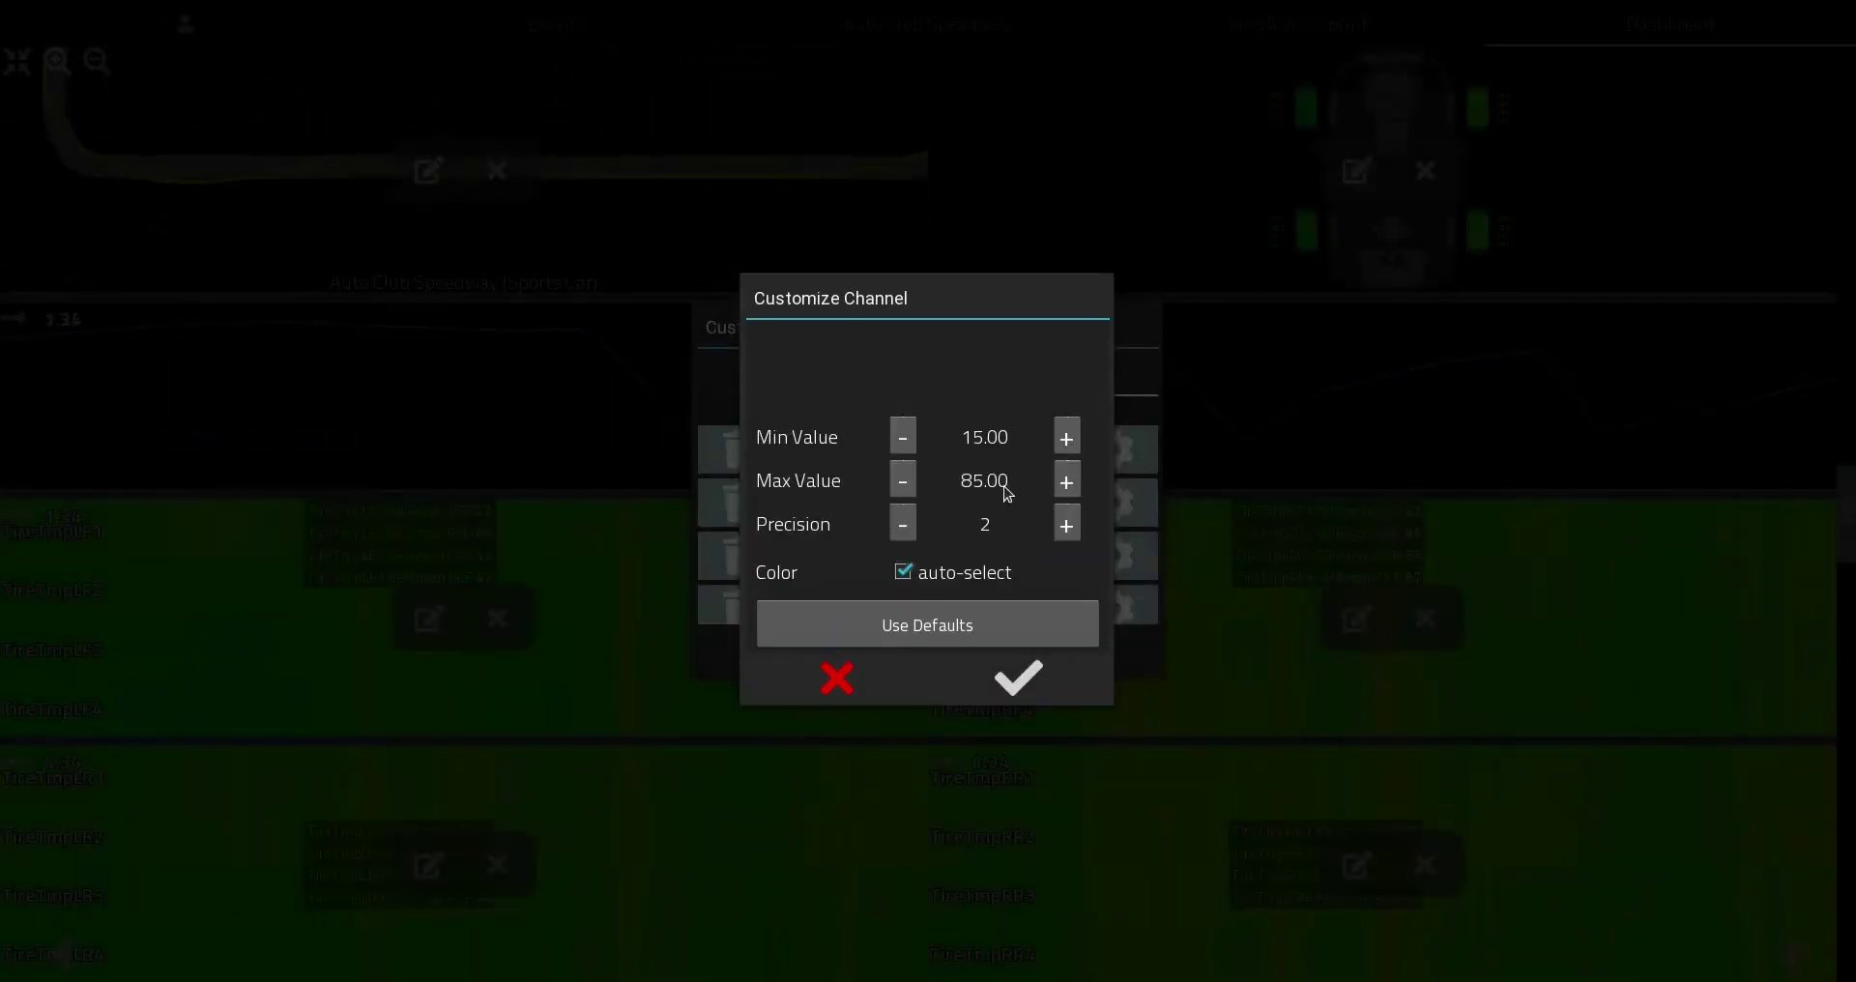
pyautogui.click(1015, 674)
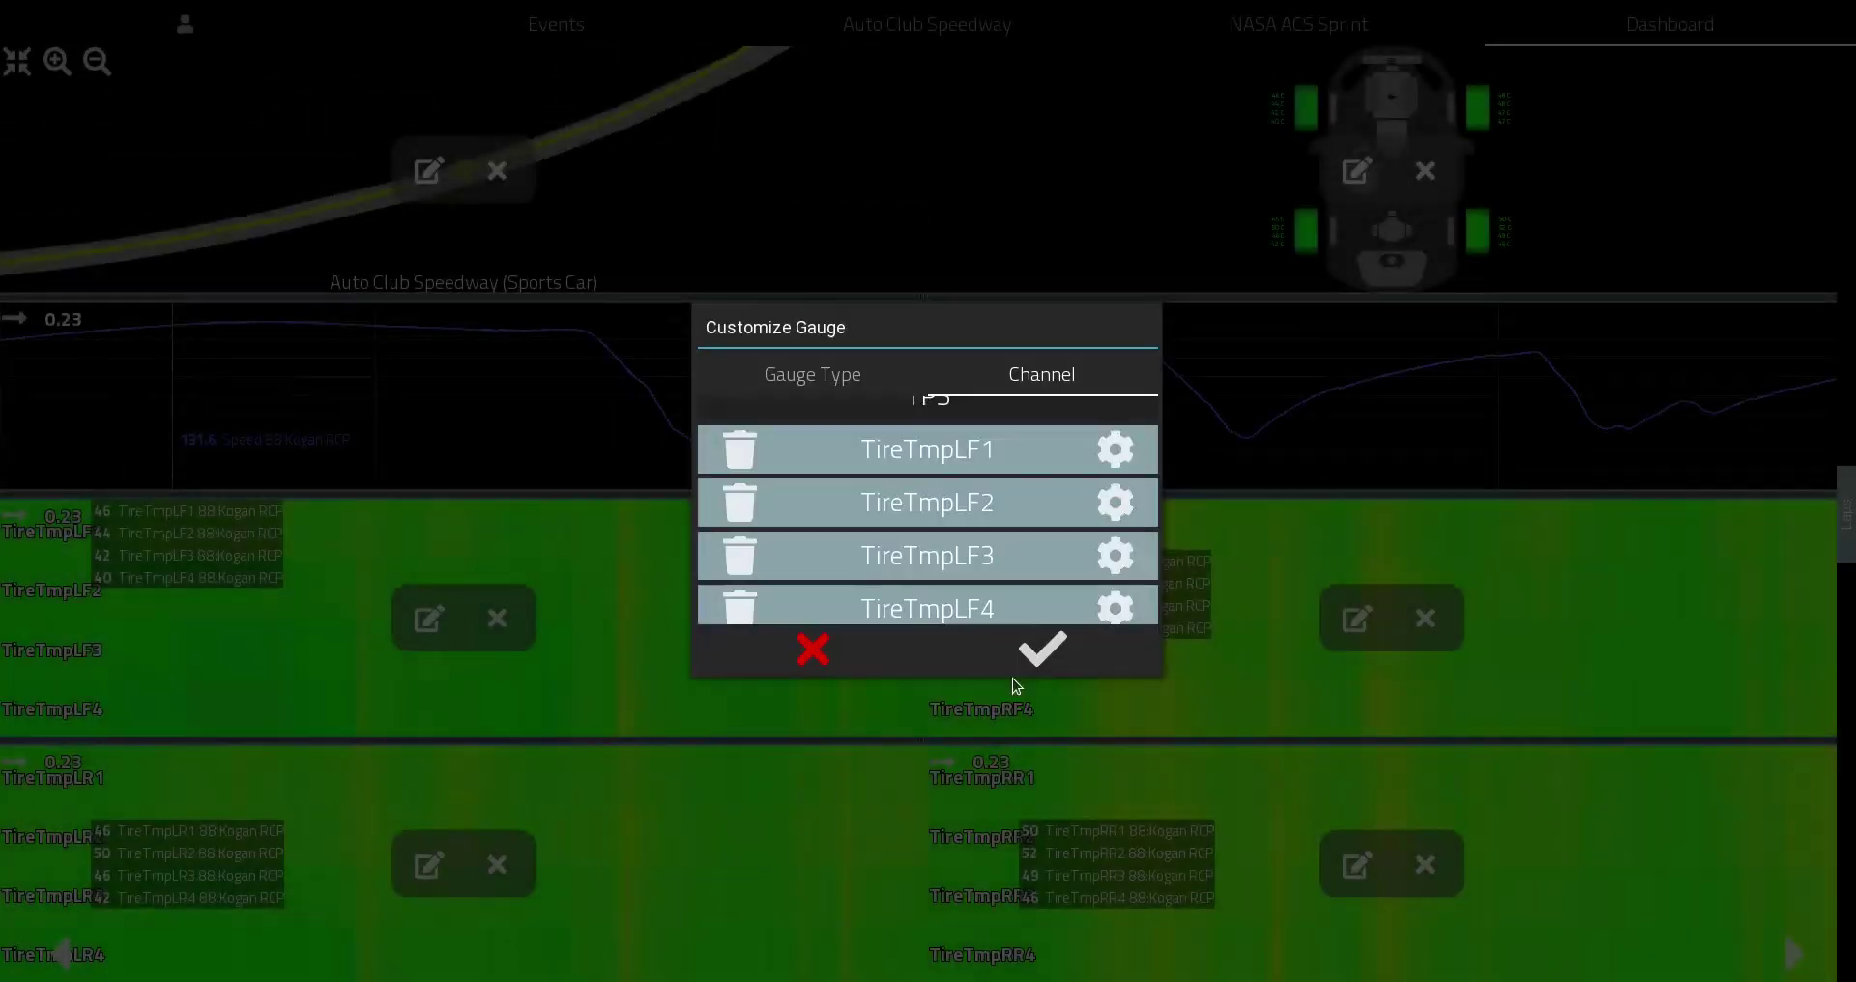
# Step: Set TireTmpLF2's range to Min 15 and Max 85, replacing the old maximum of 200
pyautogui.click(1117, 493)
pyautogui.click(919, 446)
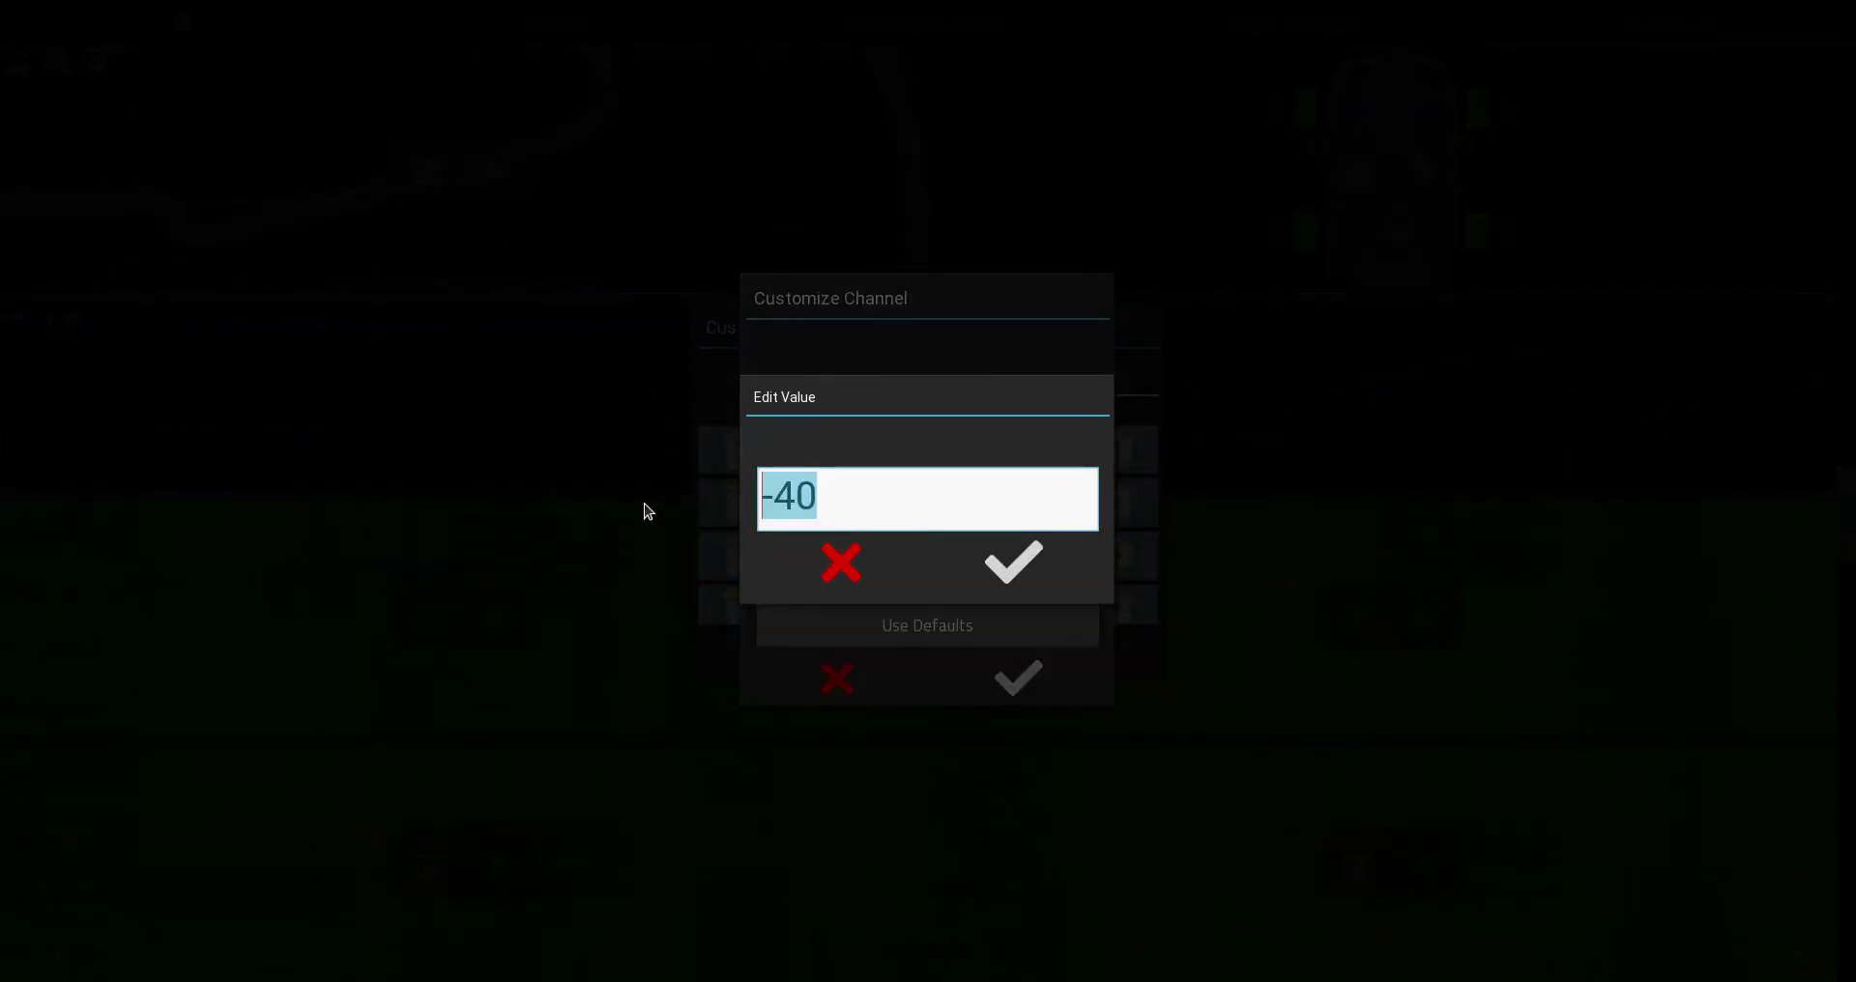
pyautogui.click(1030, 555)
pyautogui.click(1018, 488)
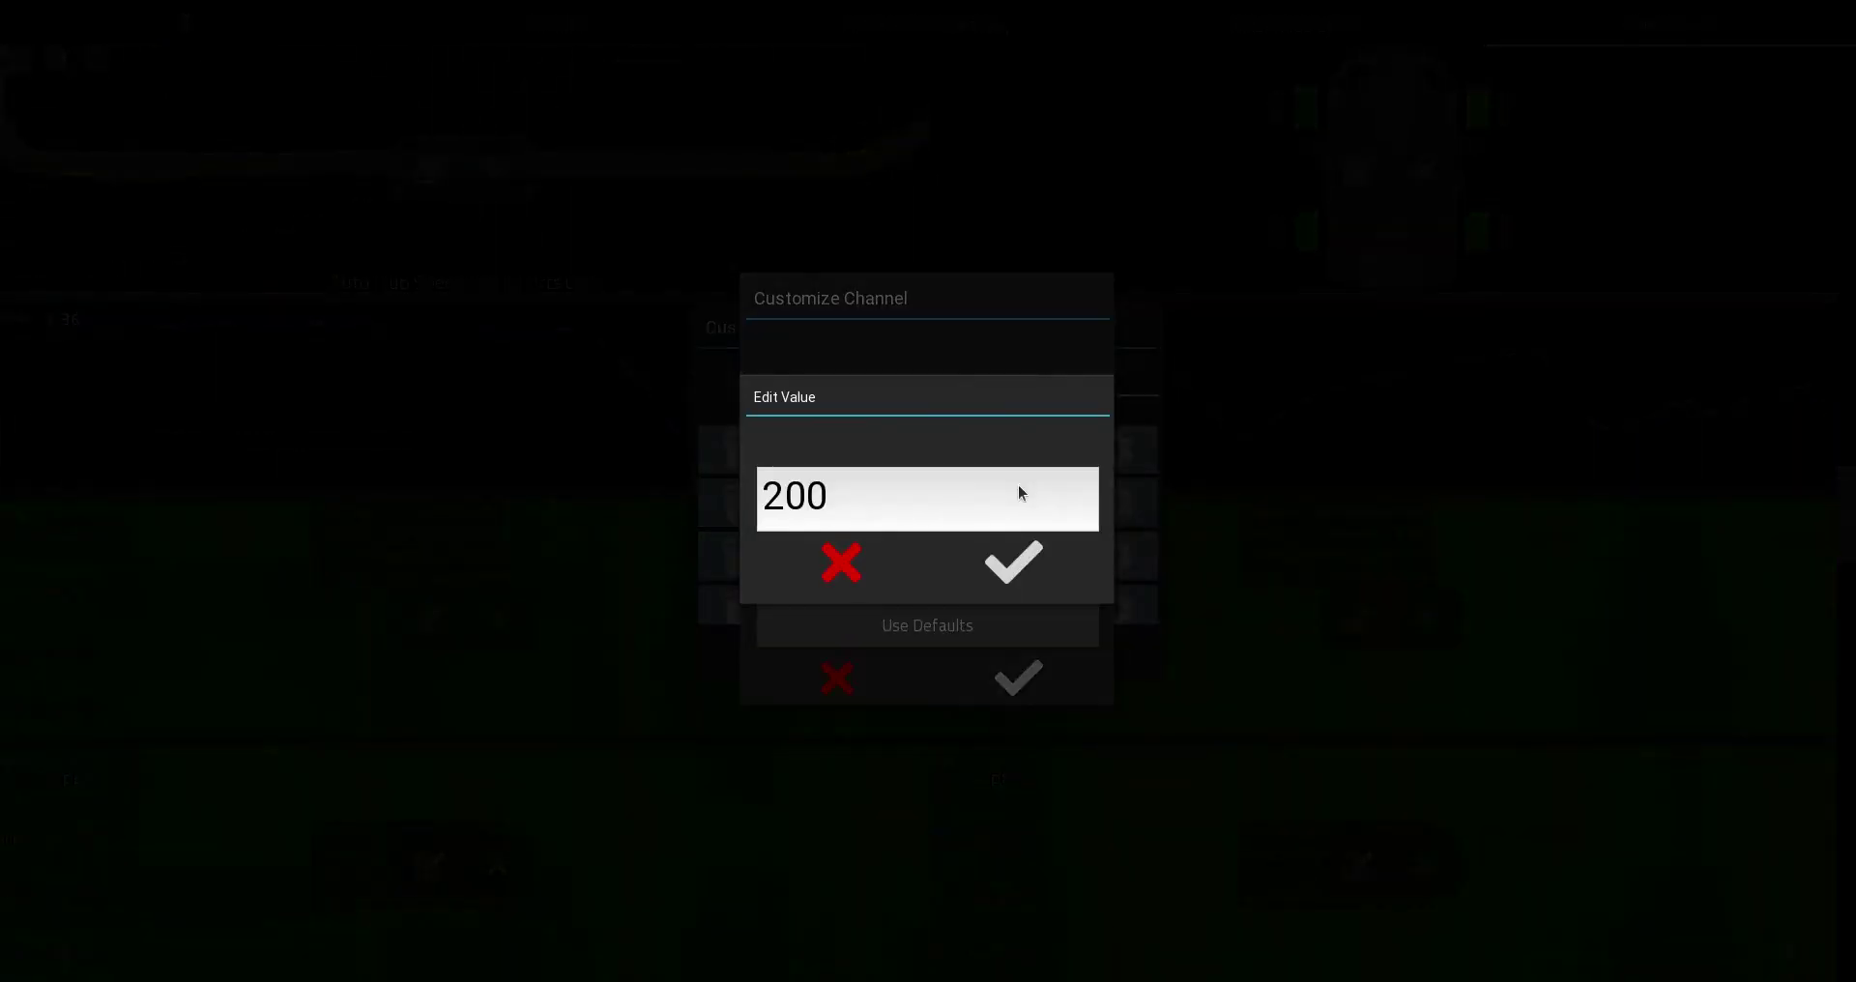
pyautogui.click(968, 486)
pyautogui.press('BackSpace')
pyautogui.press('BackSpace')
pyautogui.press('BackSpace')
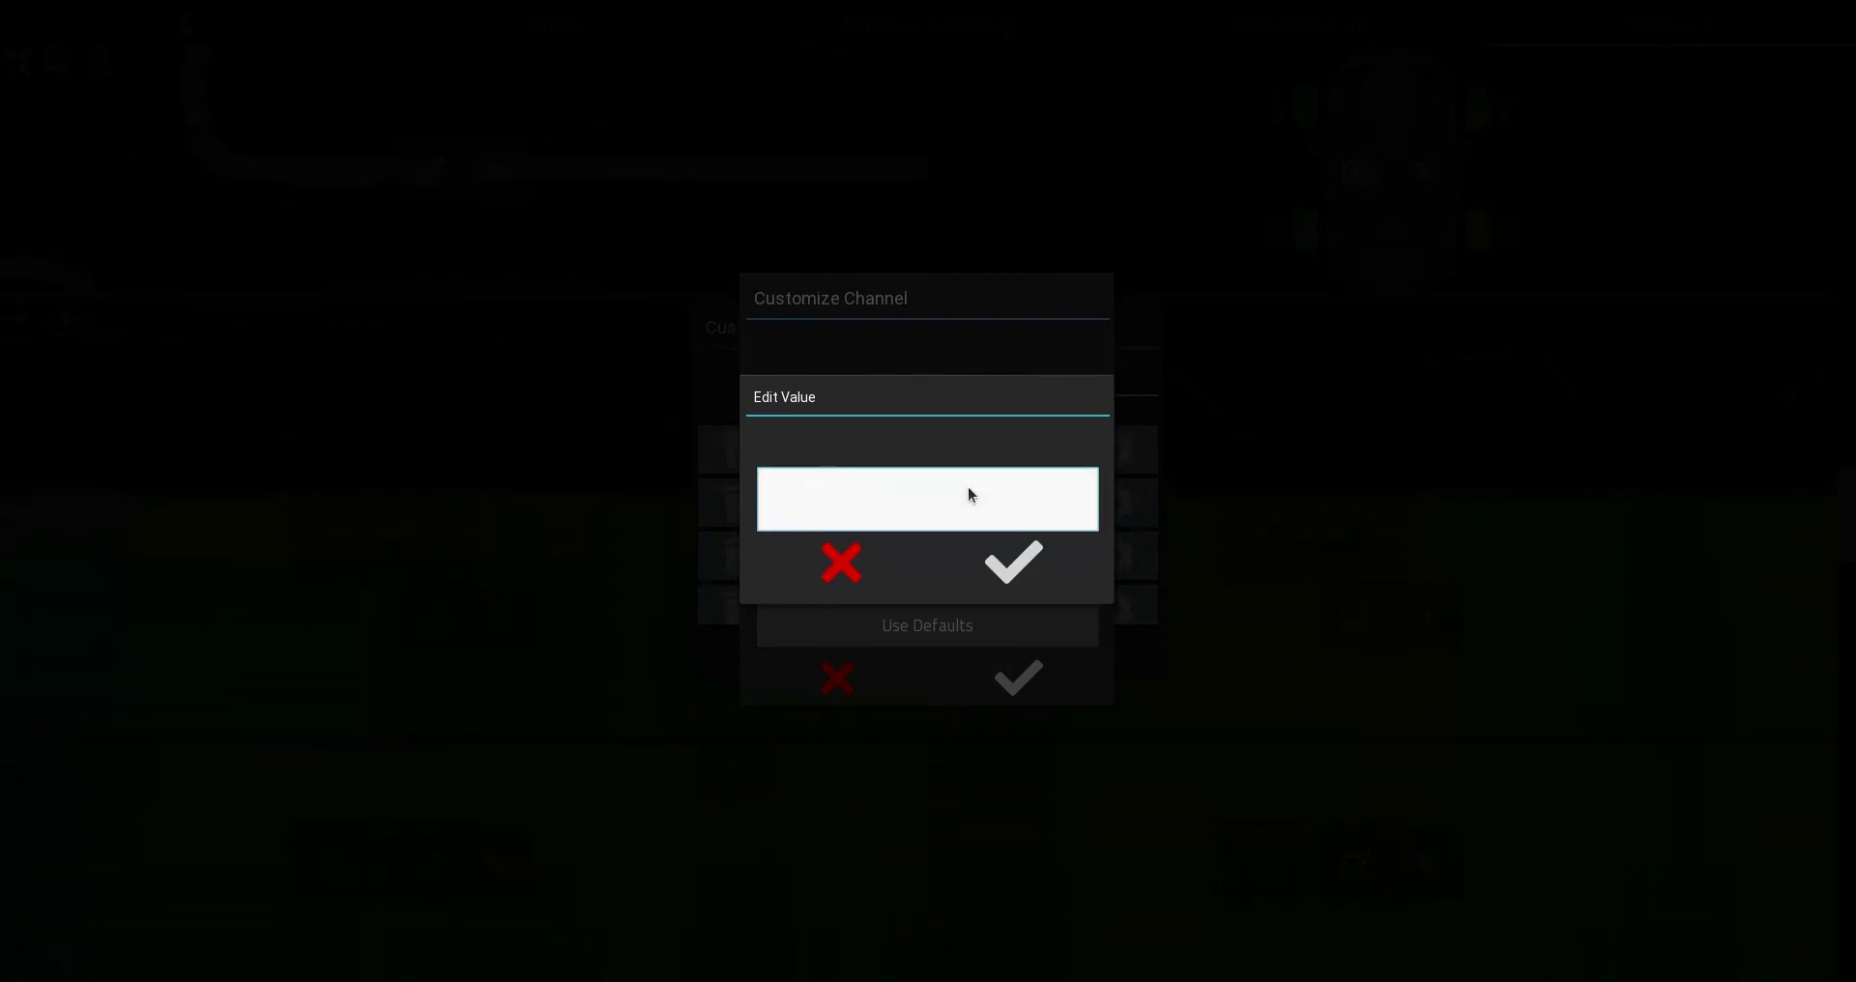
pyautogui.write('85')
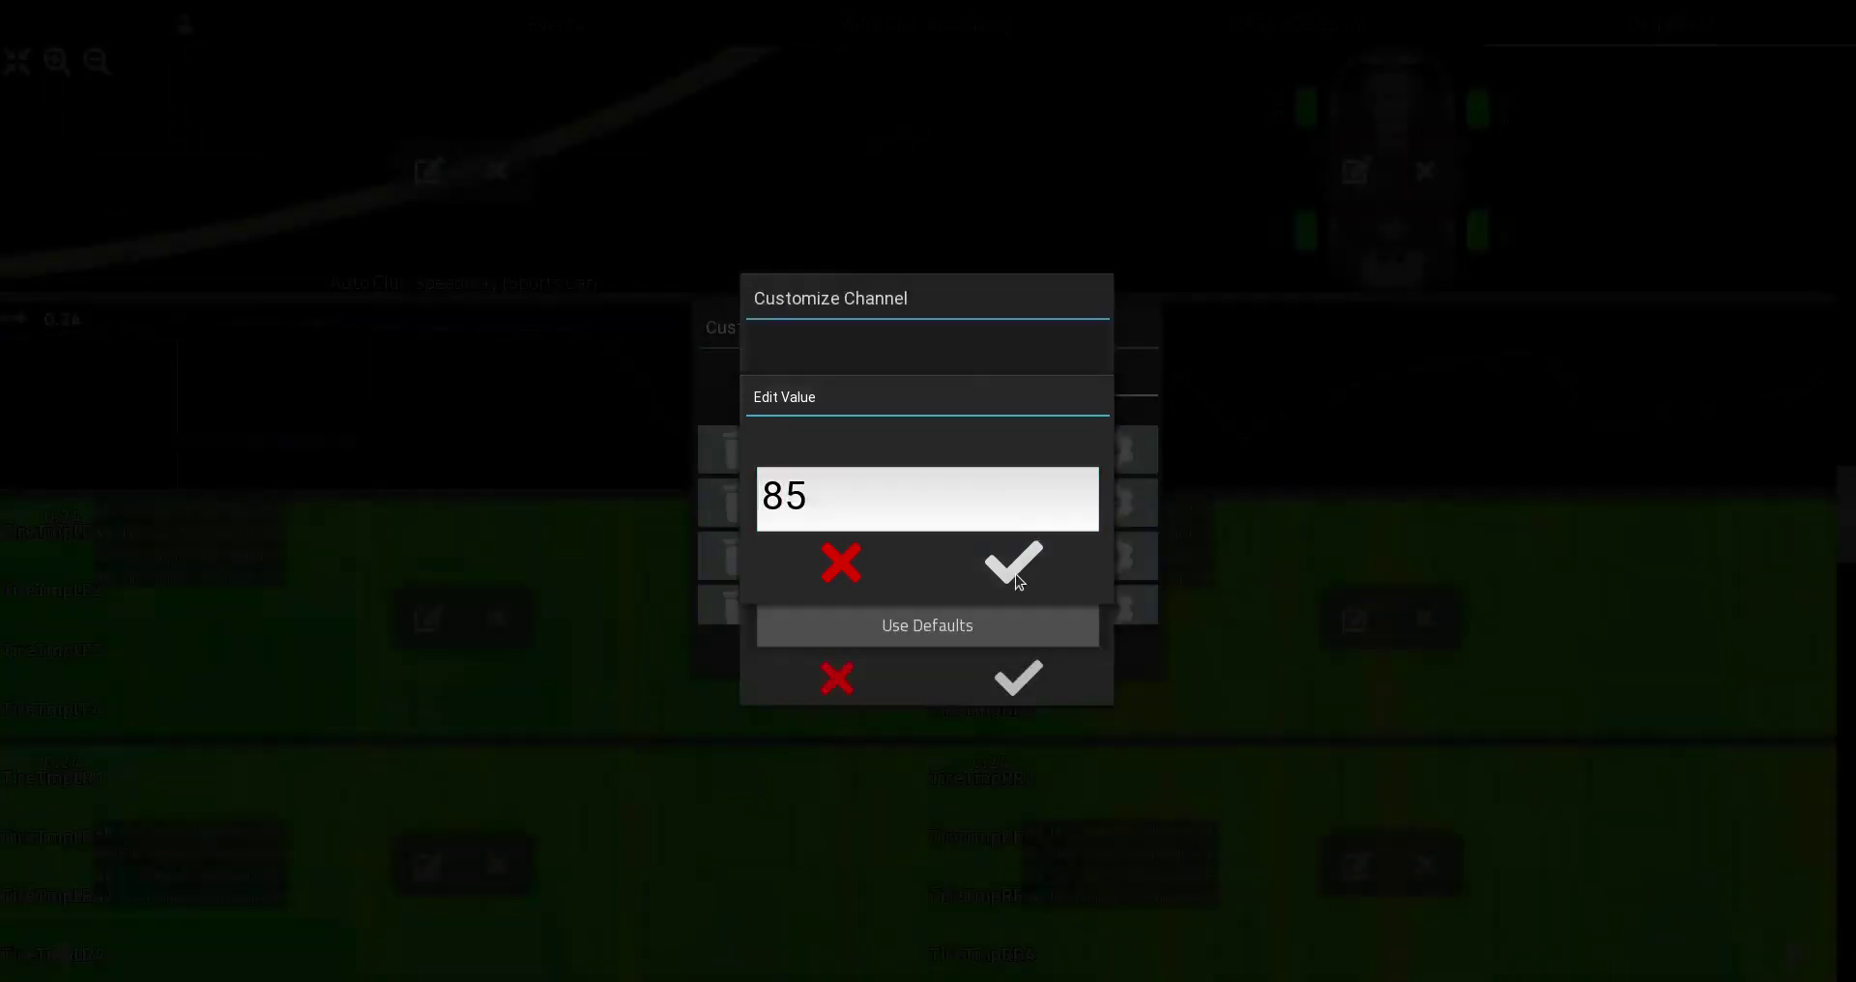
pyautogui.click(1015, 572)
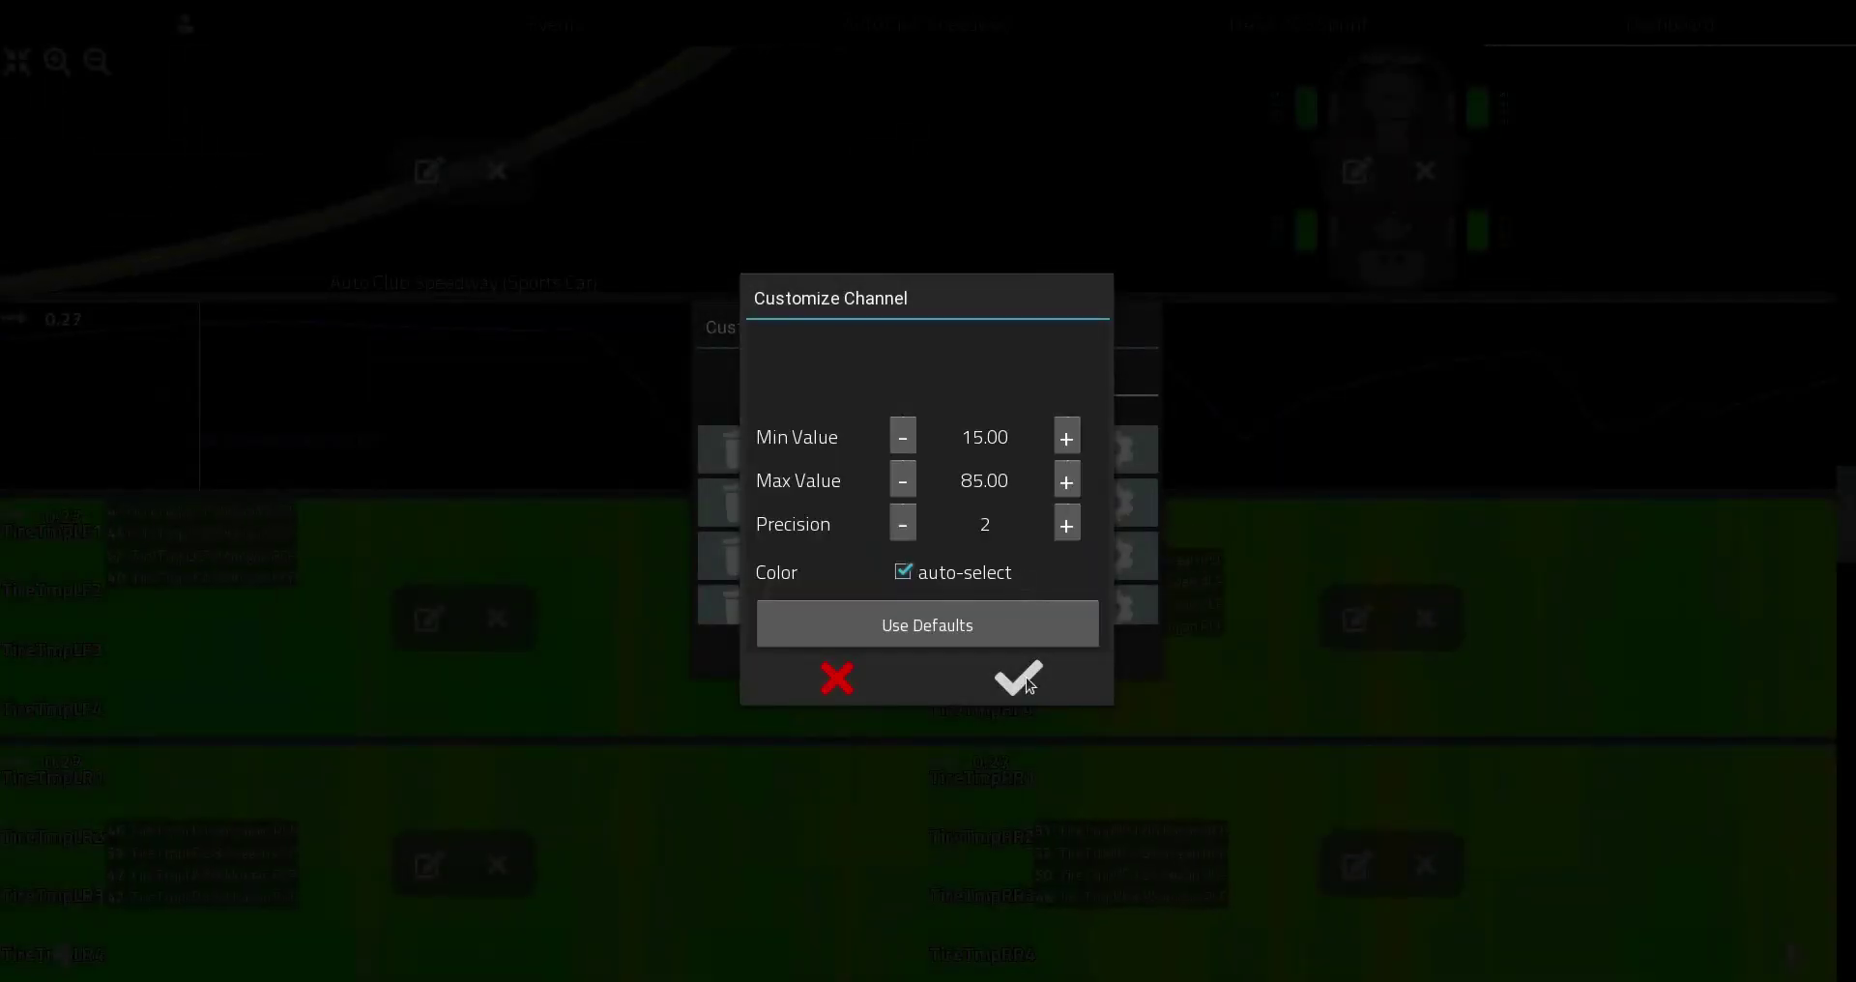
pyautogui.click(1024, 677)
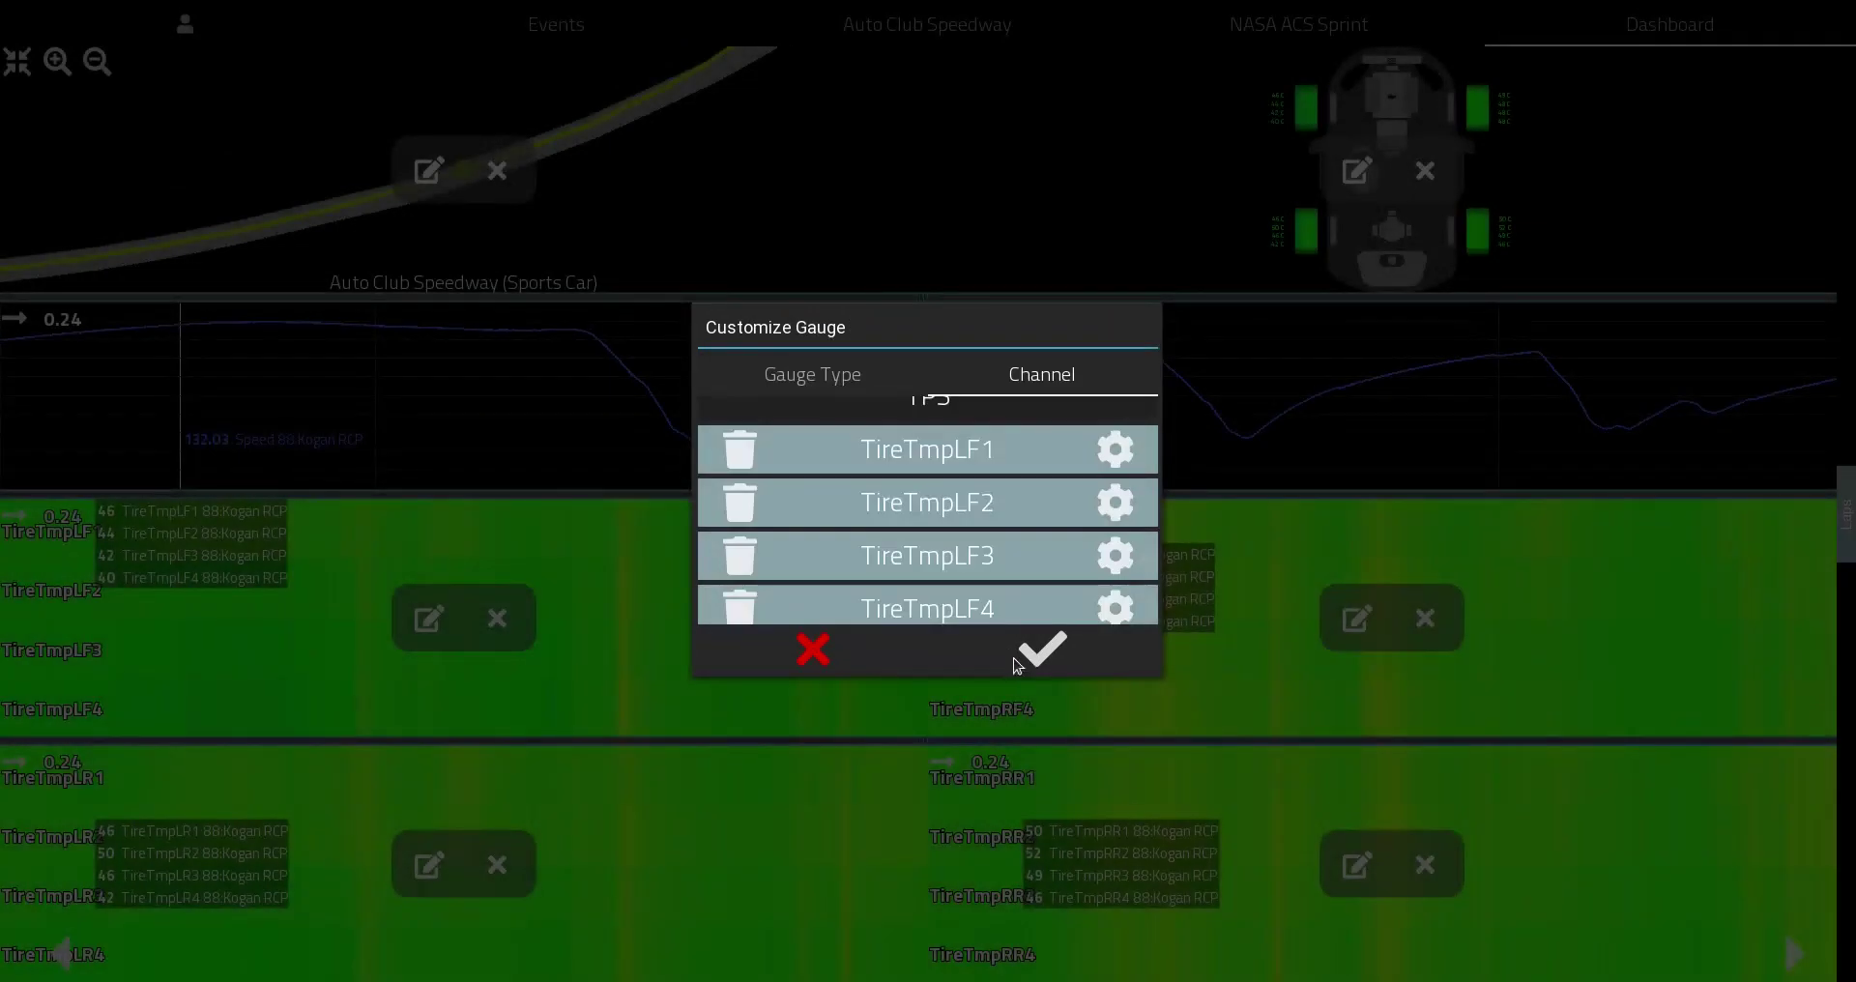
# Step: Start editing TireTmpLF3's minimum, then lock the dashboard layout again
pyautogui.click(1114, 556)
pyautogui.click(975, 435)
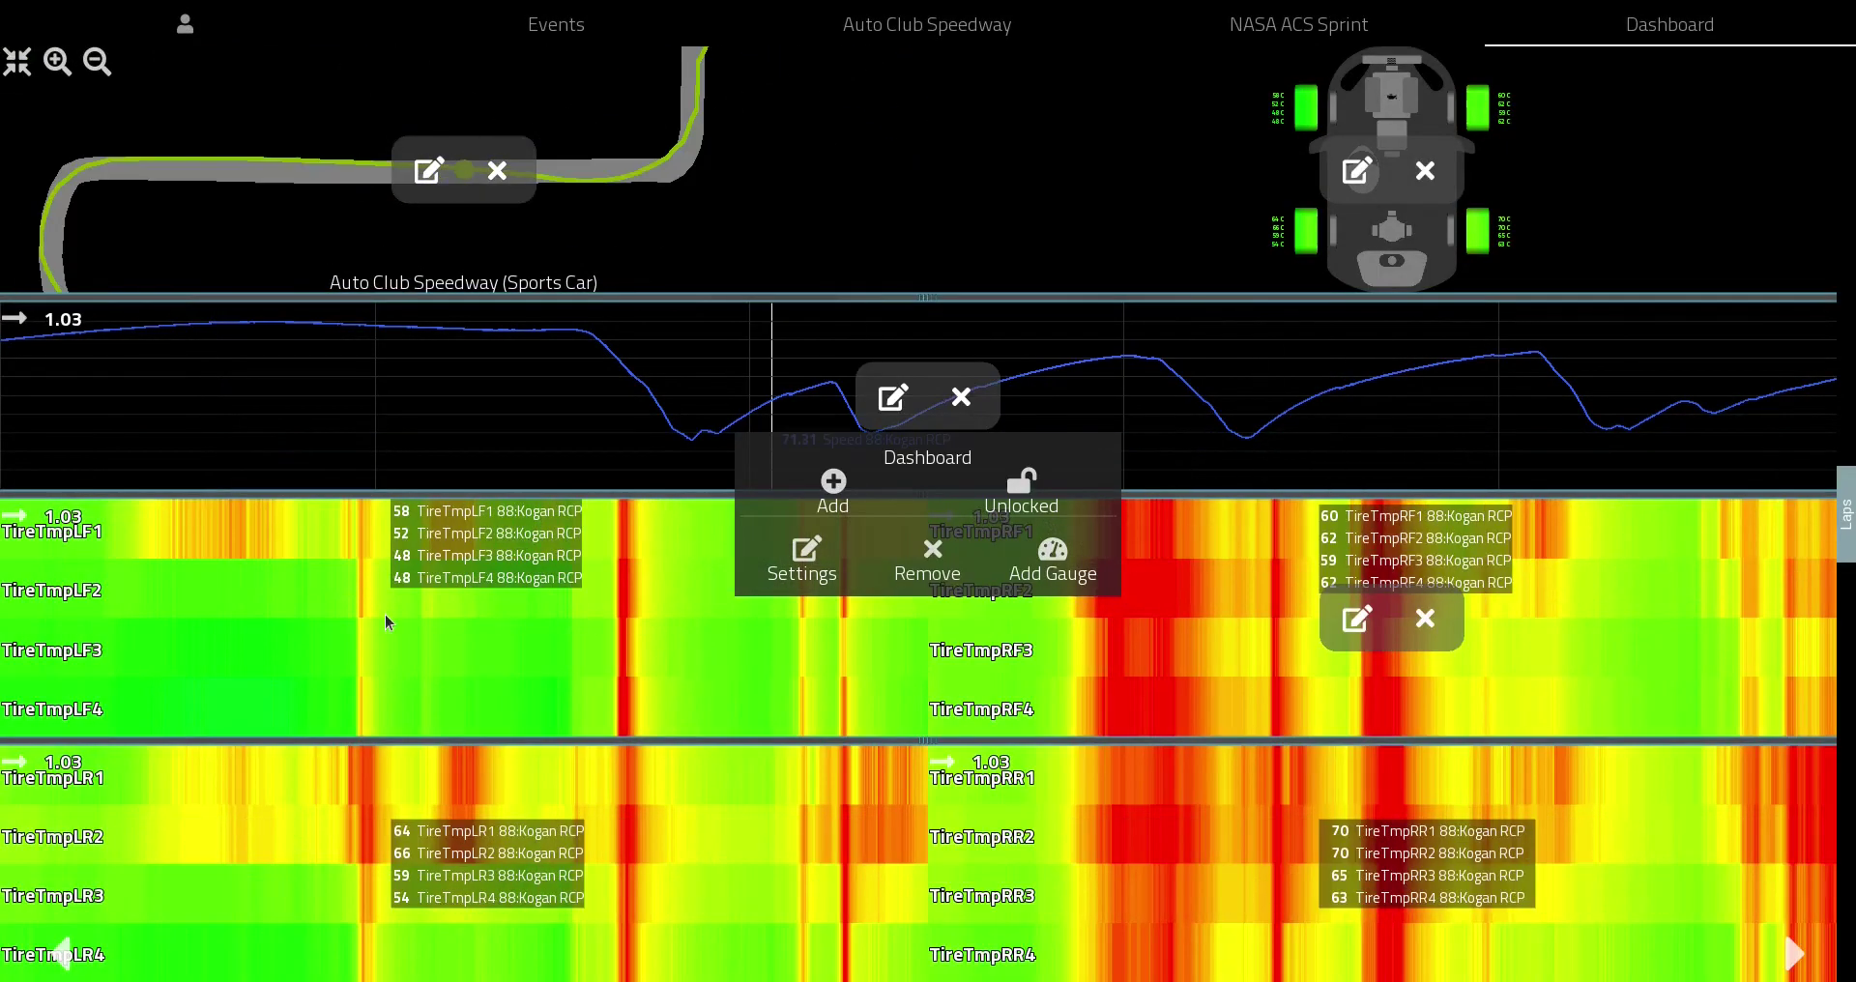
pyautogui.click(1015, 483)
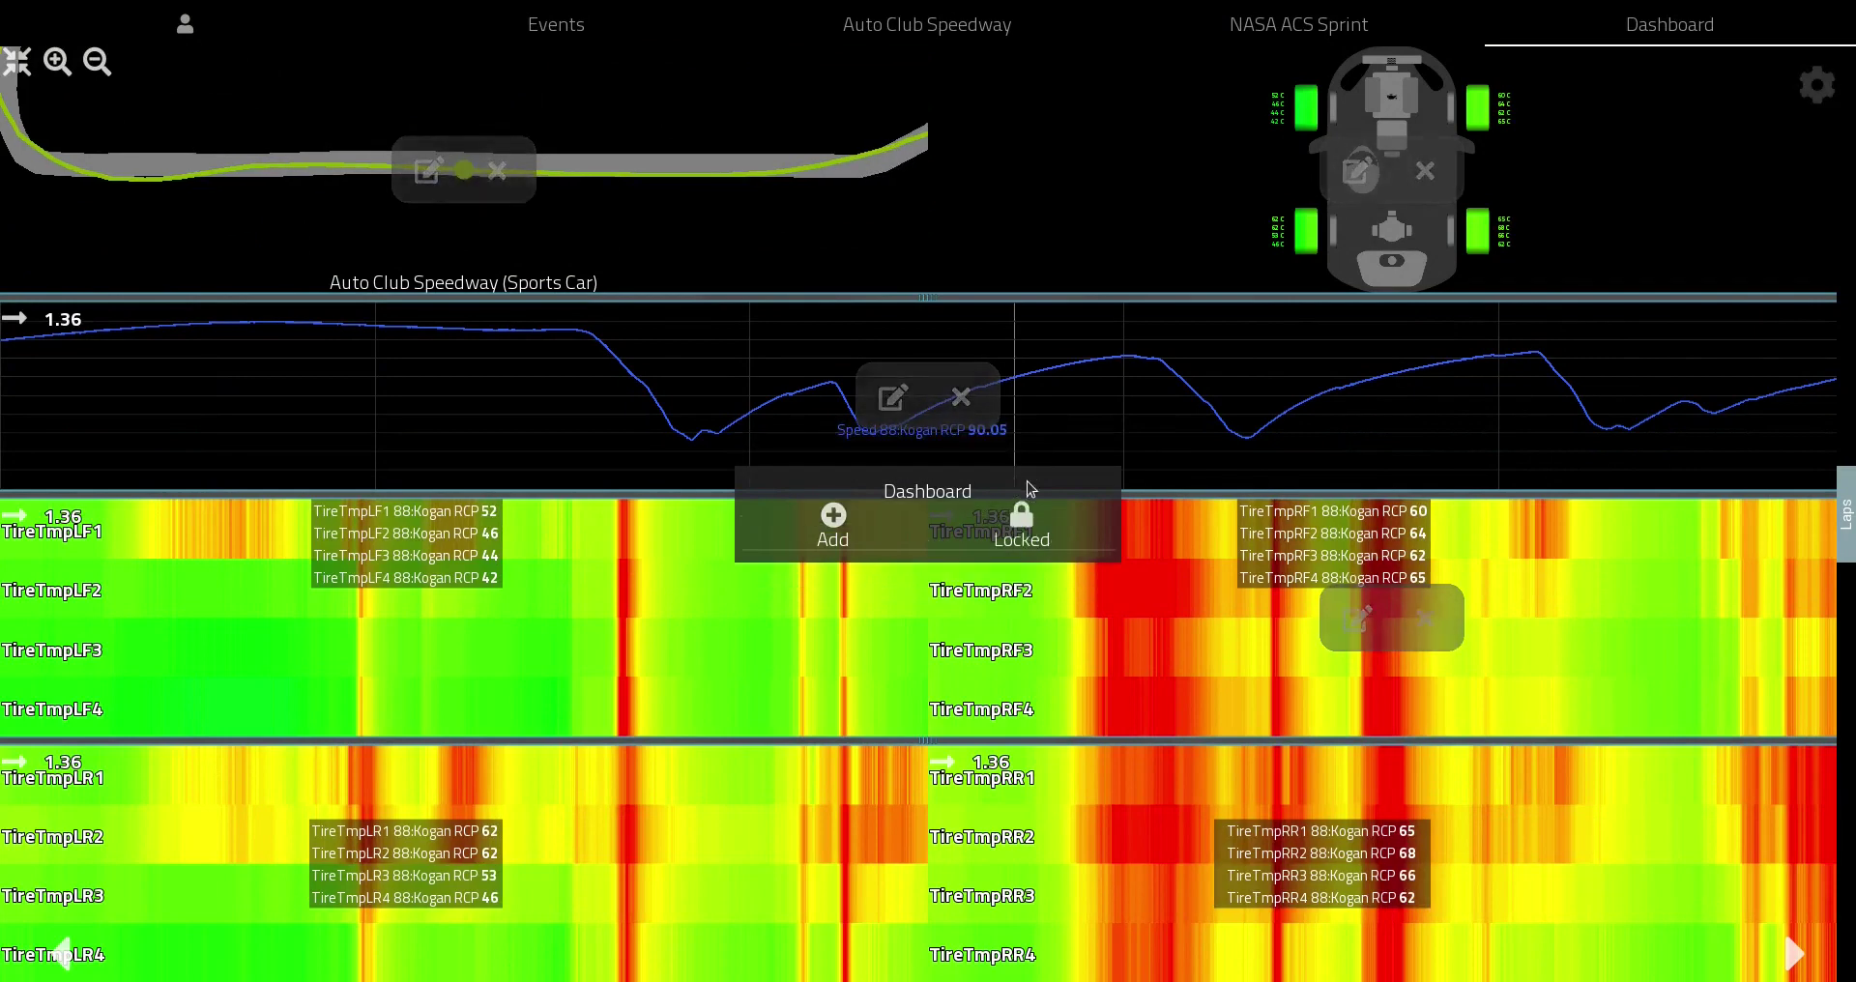
# Step: Dismiss the Dashboard menu to view the recoloured tire heat charts on the locked dashboard
pyautogui.click(1181, 502)
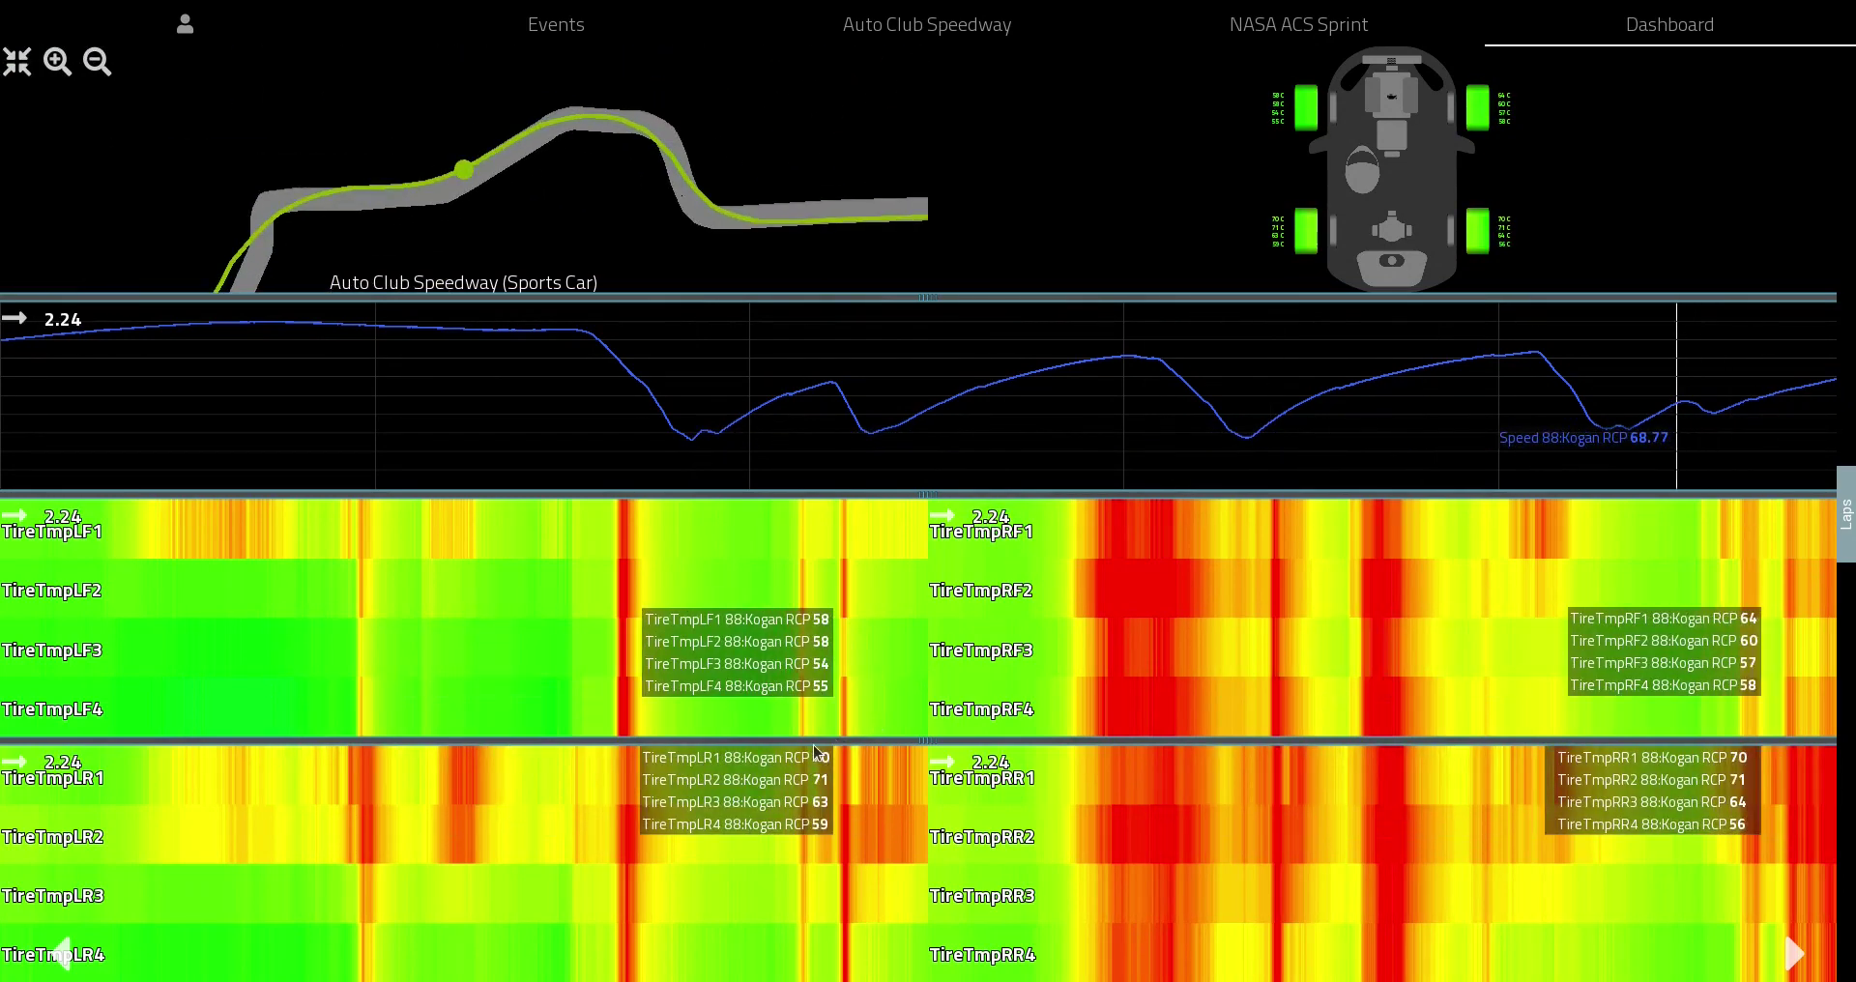
# Step: Drag the dividers down to enlarge the map and car diagram, then move the time marker later
pyautogui.moveTo(814, 744); pyautogui.dragTo(808, 837)
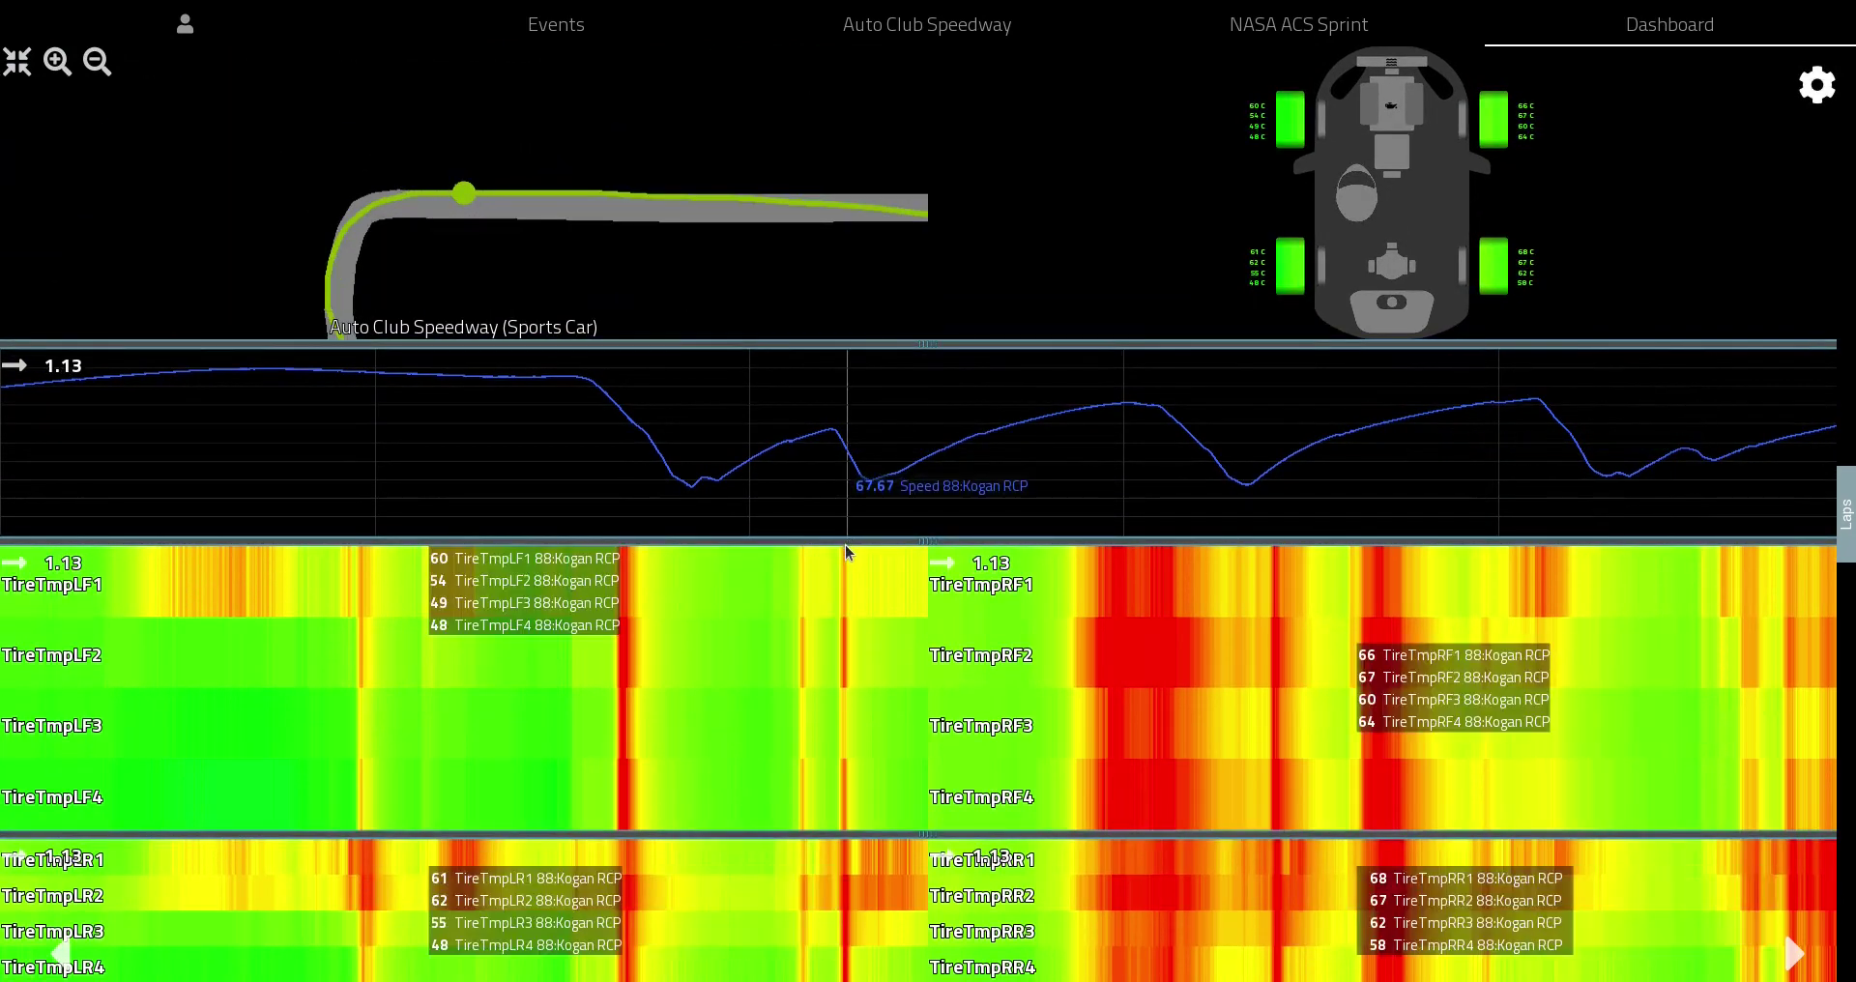
pyautogui.moveTo(845, 543); pyautogui.dragTo(844, 654)
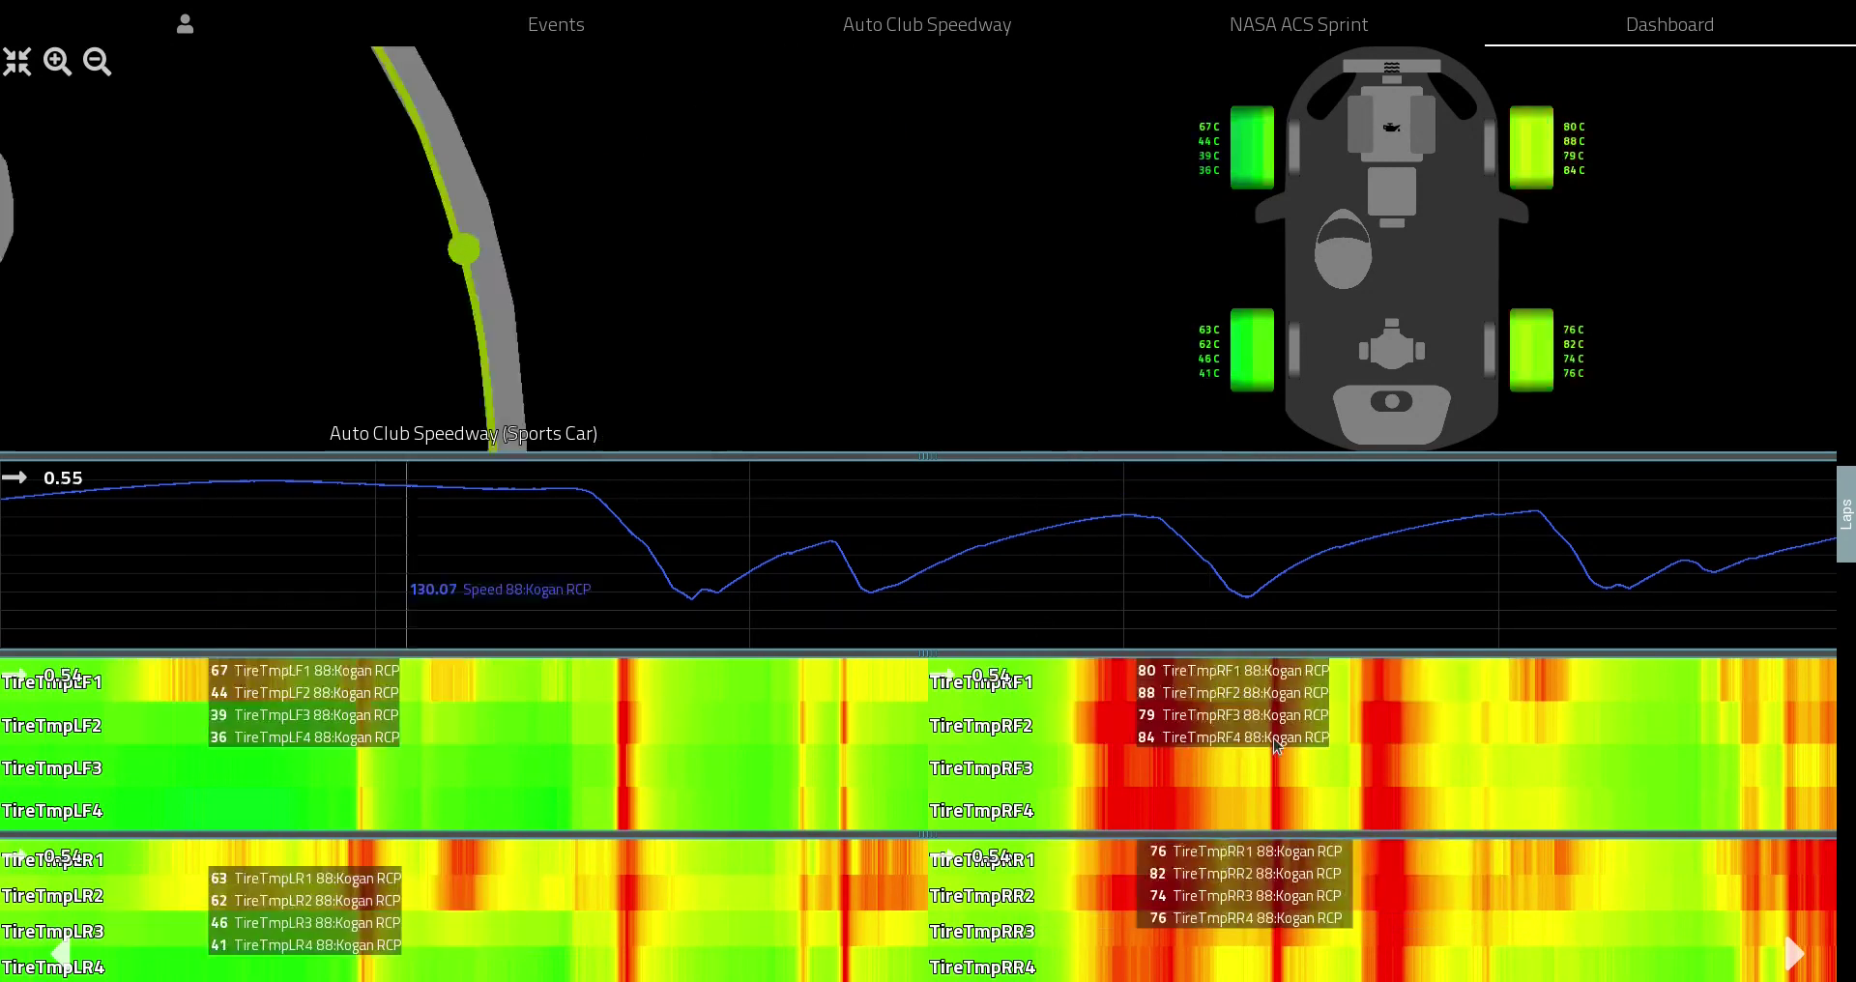
pyautogui.click(1175, 617)
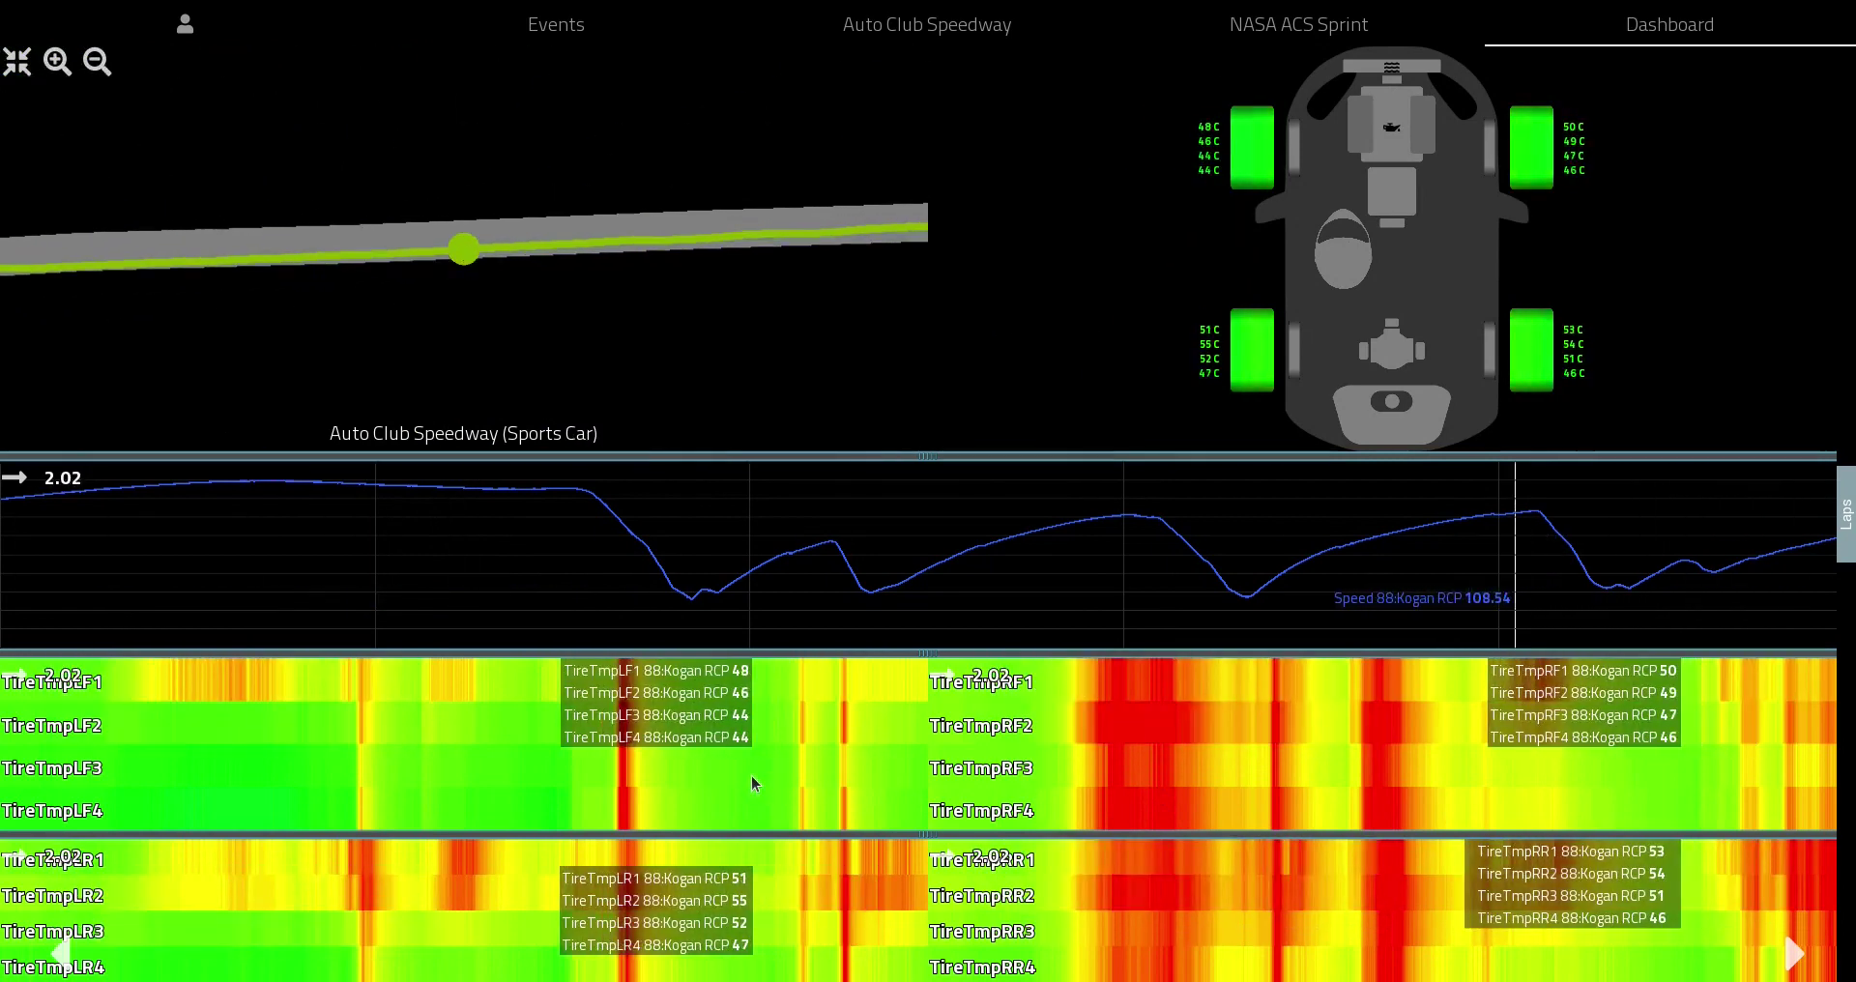
# Step: In the Laps panel, deselect lap 1:56.10 and load lap 1:55.90 to overlay laps 91 and 92
pyautogui.click(1845, 514)
pyautogui.click(1757, 402)
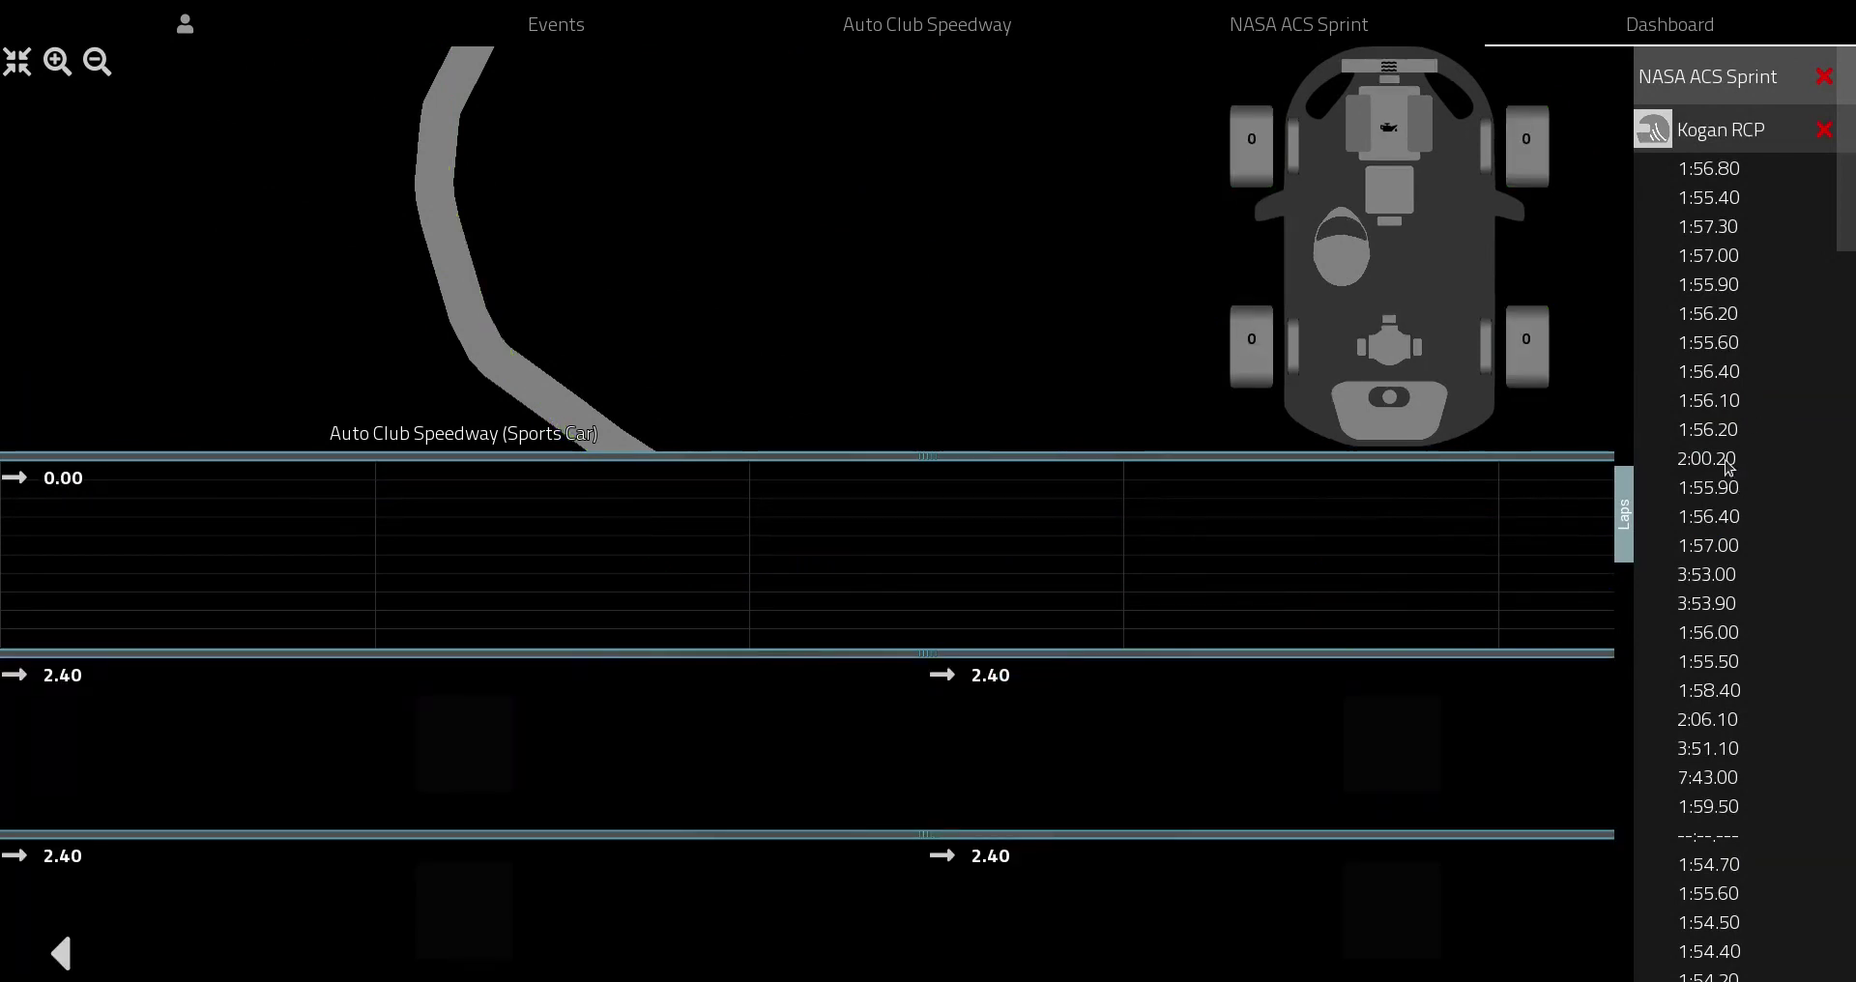
pyautogui.click(1714, 286)
pyautogui.click(1350, 577)
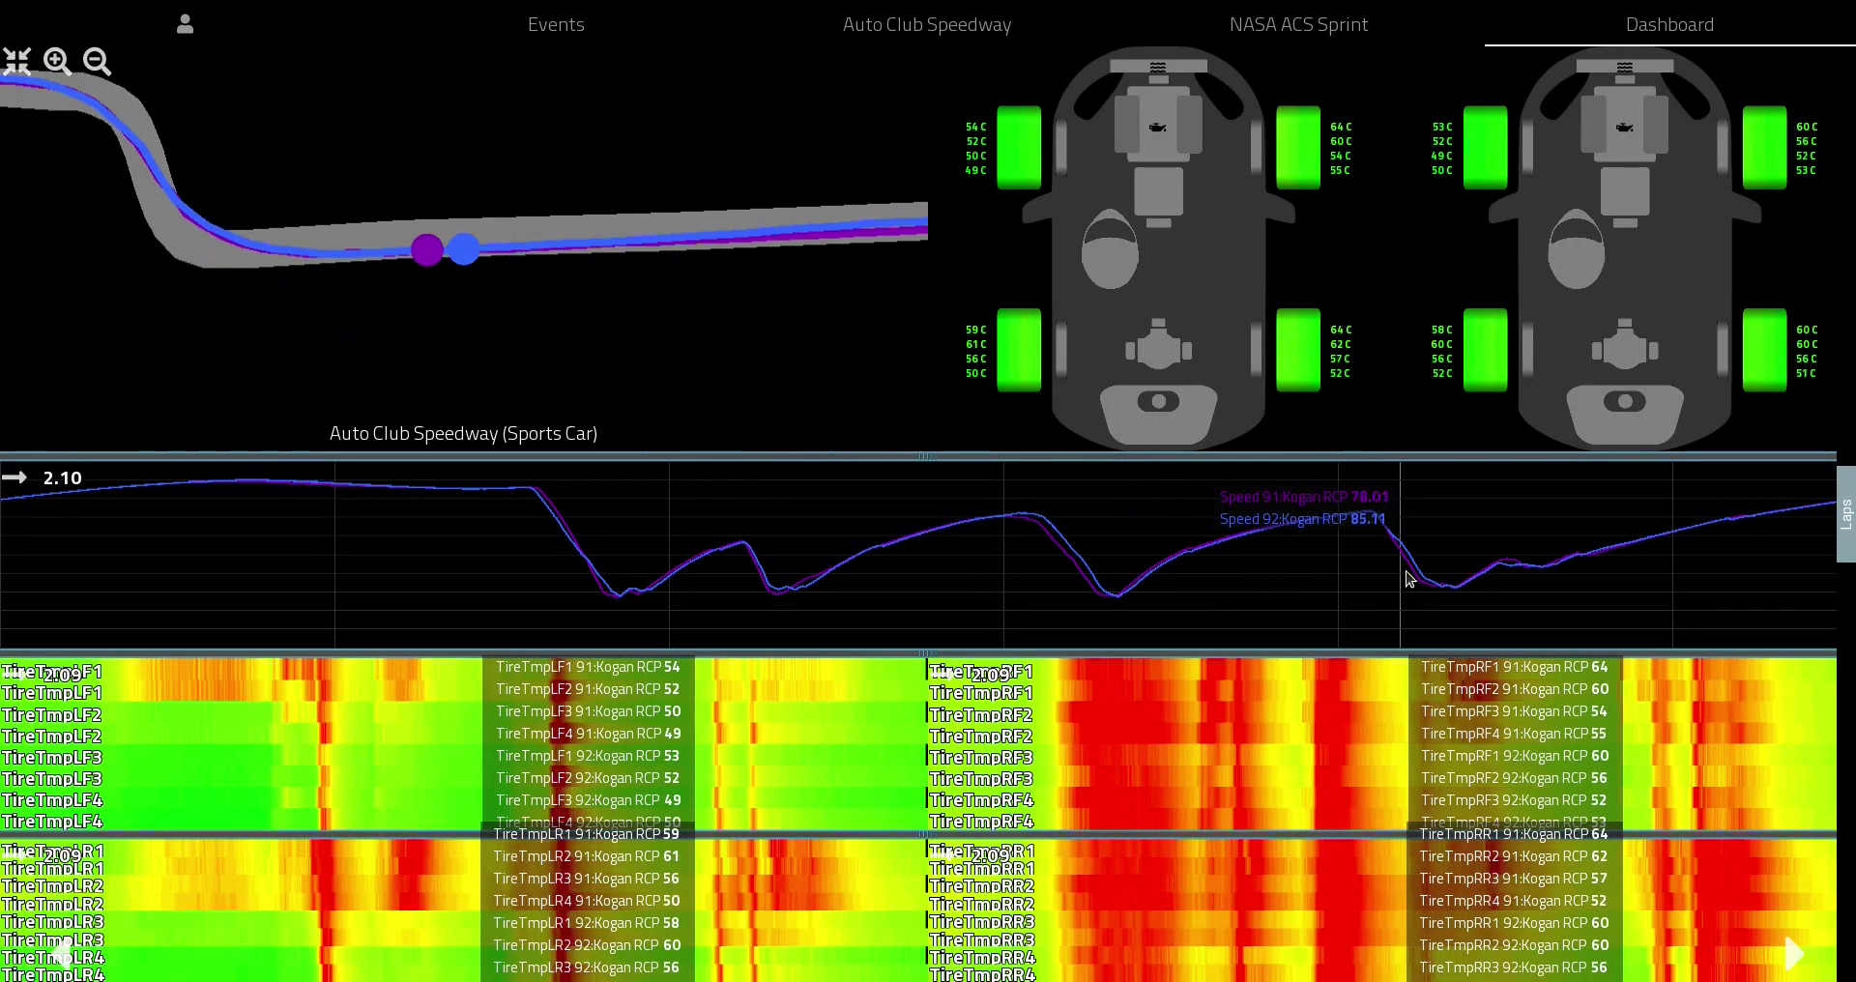
# Step: Drag the dividers up so the track map is a thin strip and the heat charts fill the screen
pyautogui.moveTo(1448, 460); pyautogui.dragTo(1437, 387)
pyautogui.moveTo(1431, 660); pyautogui.dragTo(1421, 543)
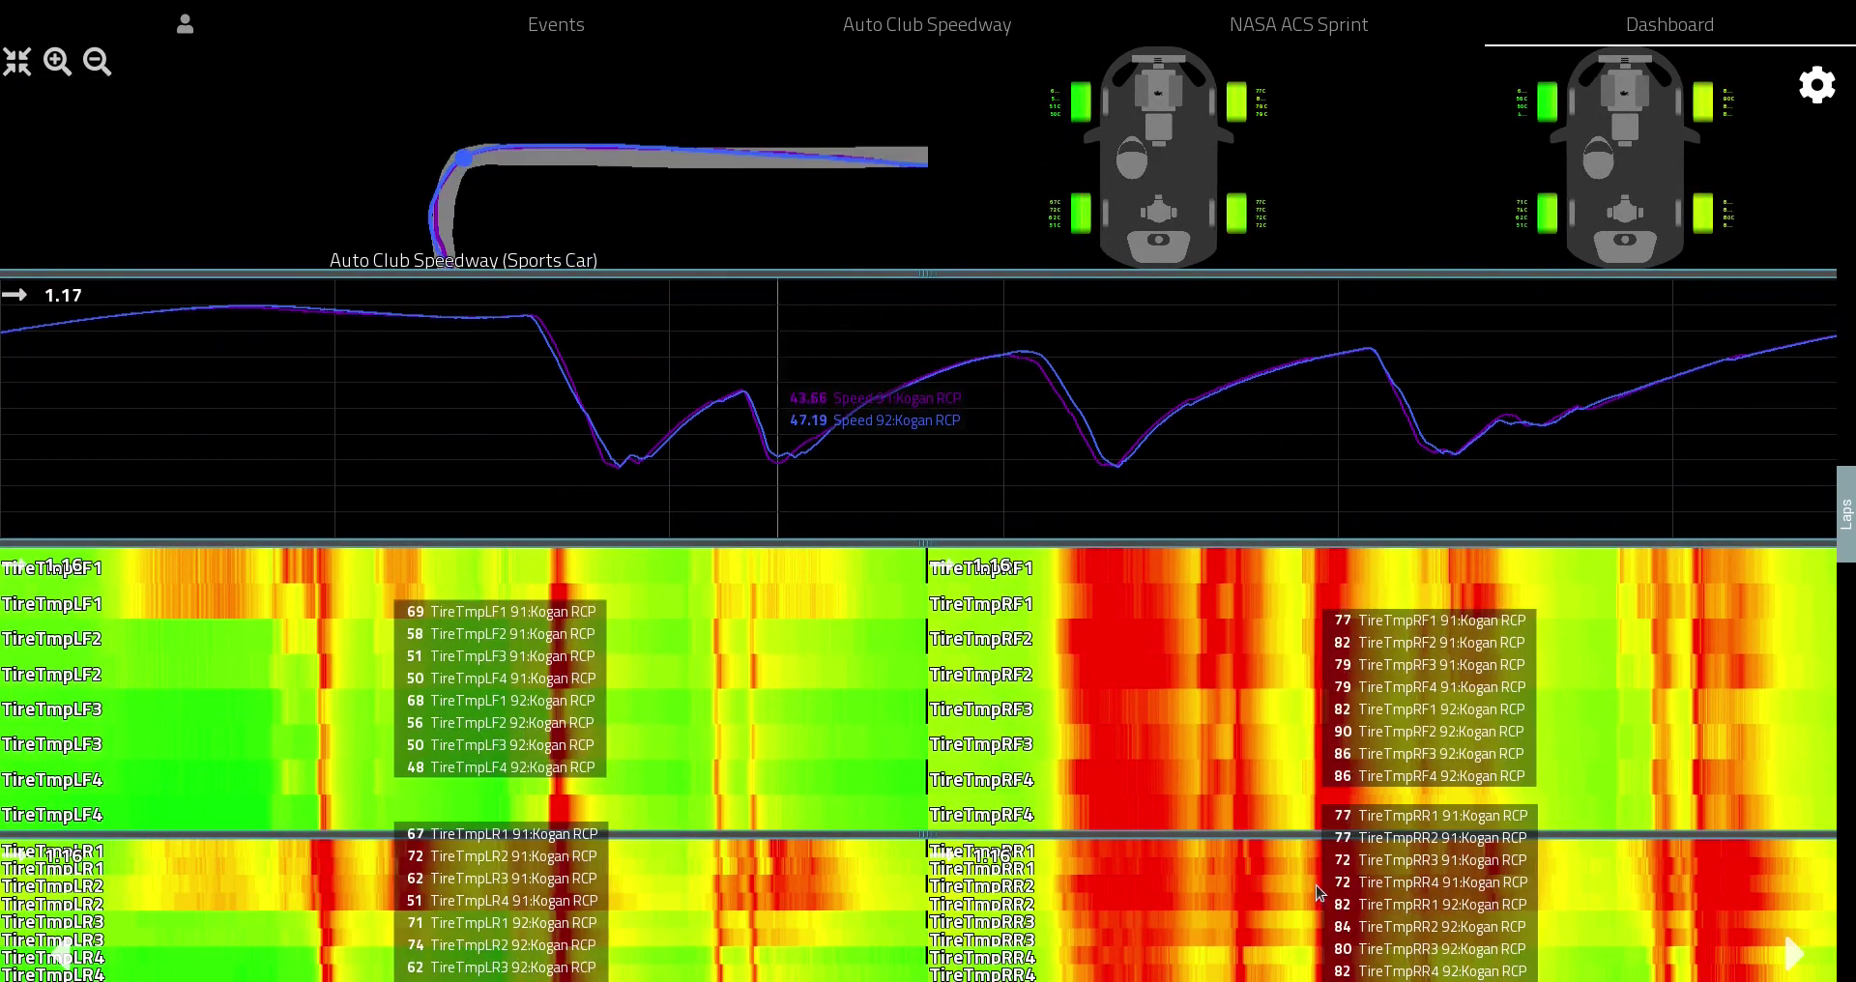
pyautogui.moveTo(1289, 833); pyautogui.dragTo(1287, 750)
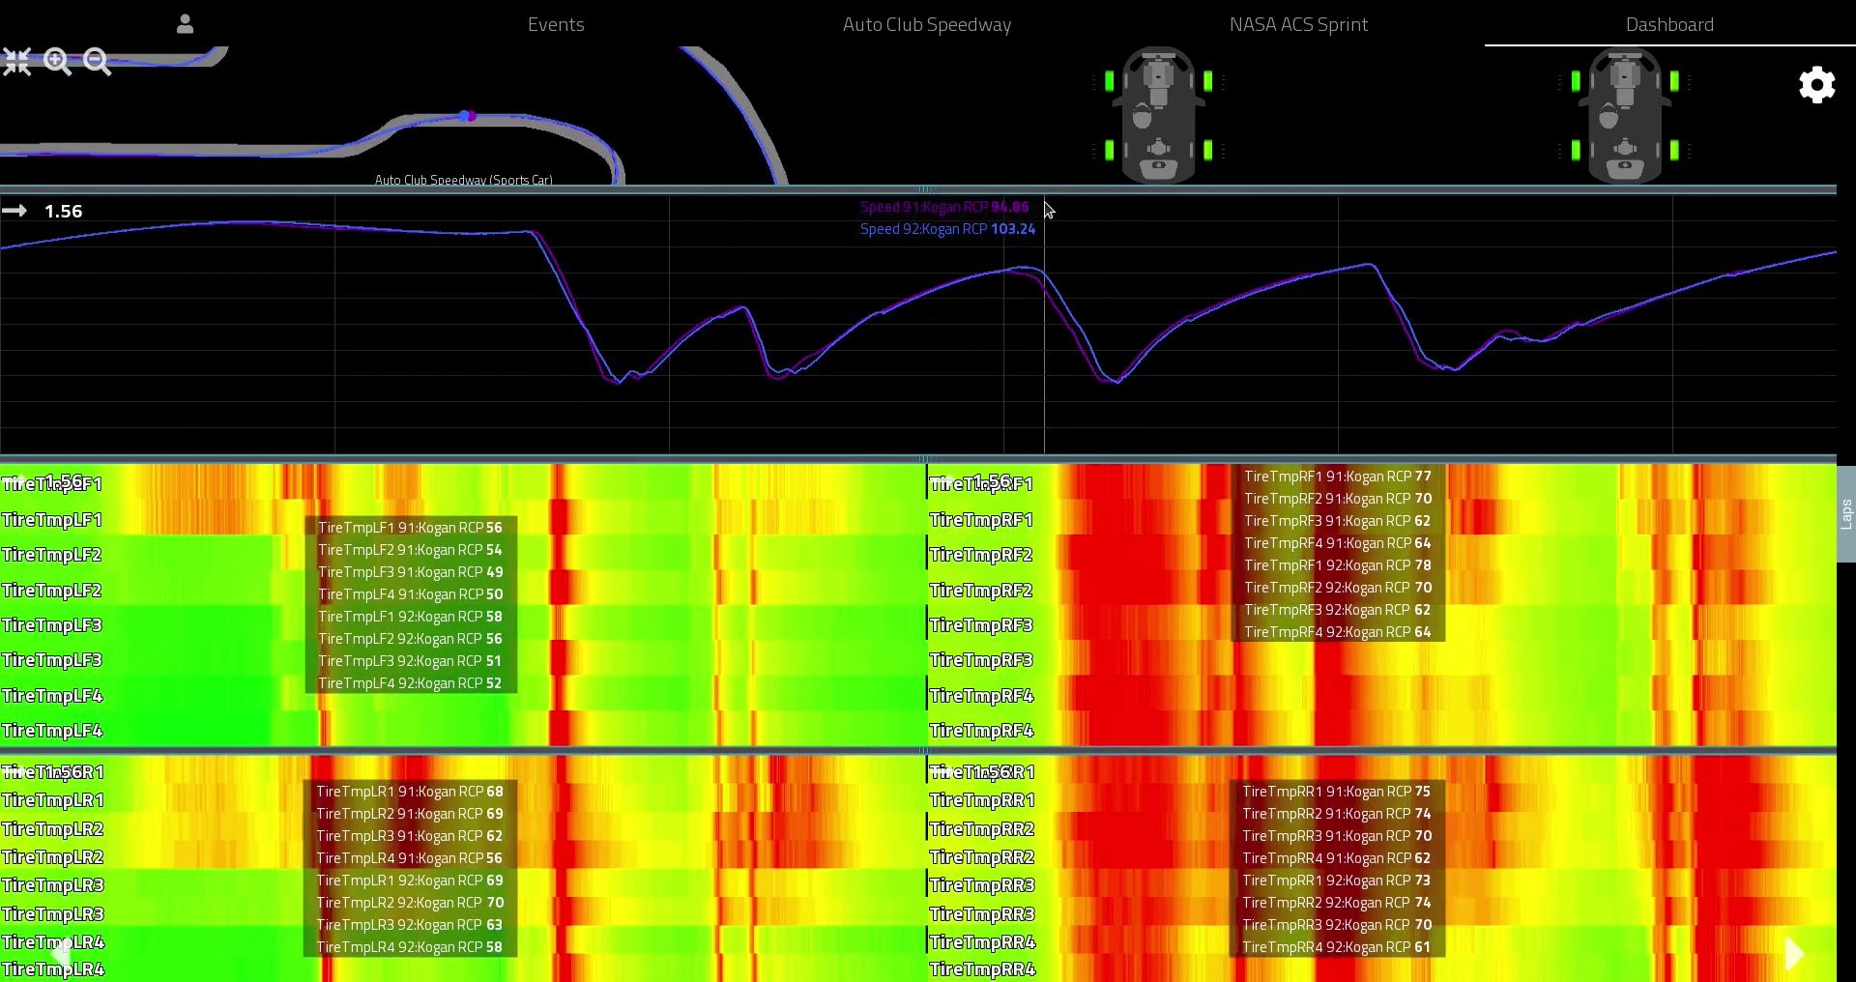
pyautogui.moveTo(1044, 191); pyautogui.dragTo(1044, 238)
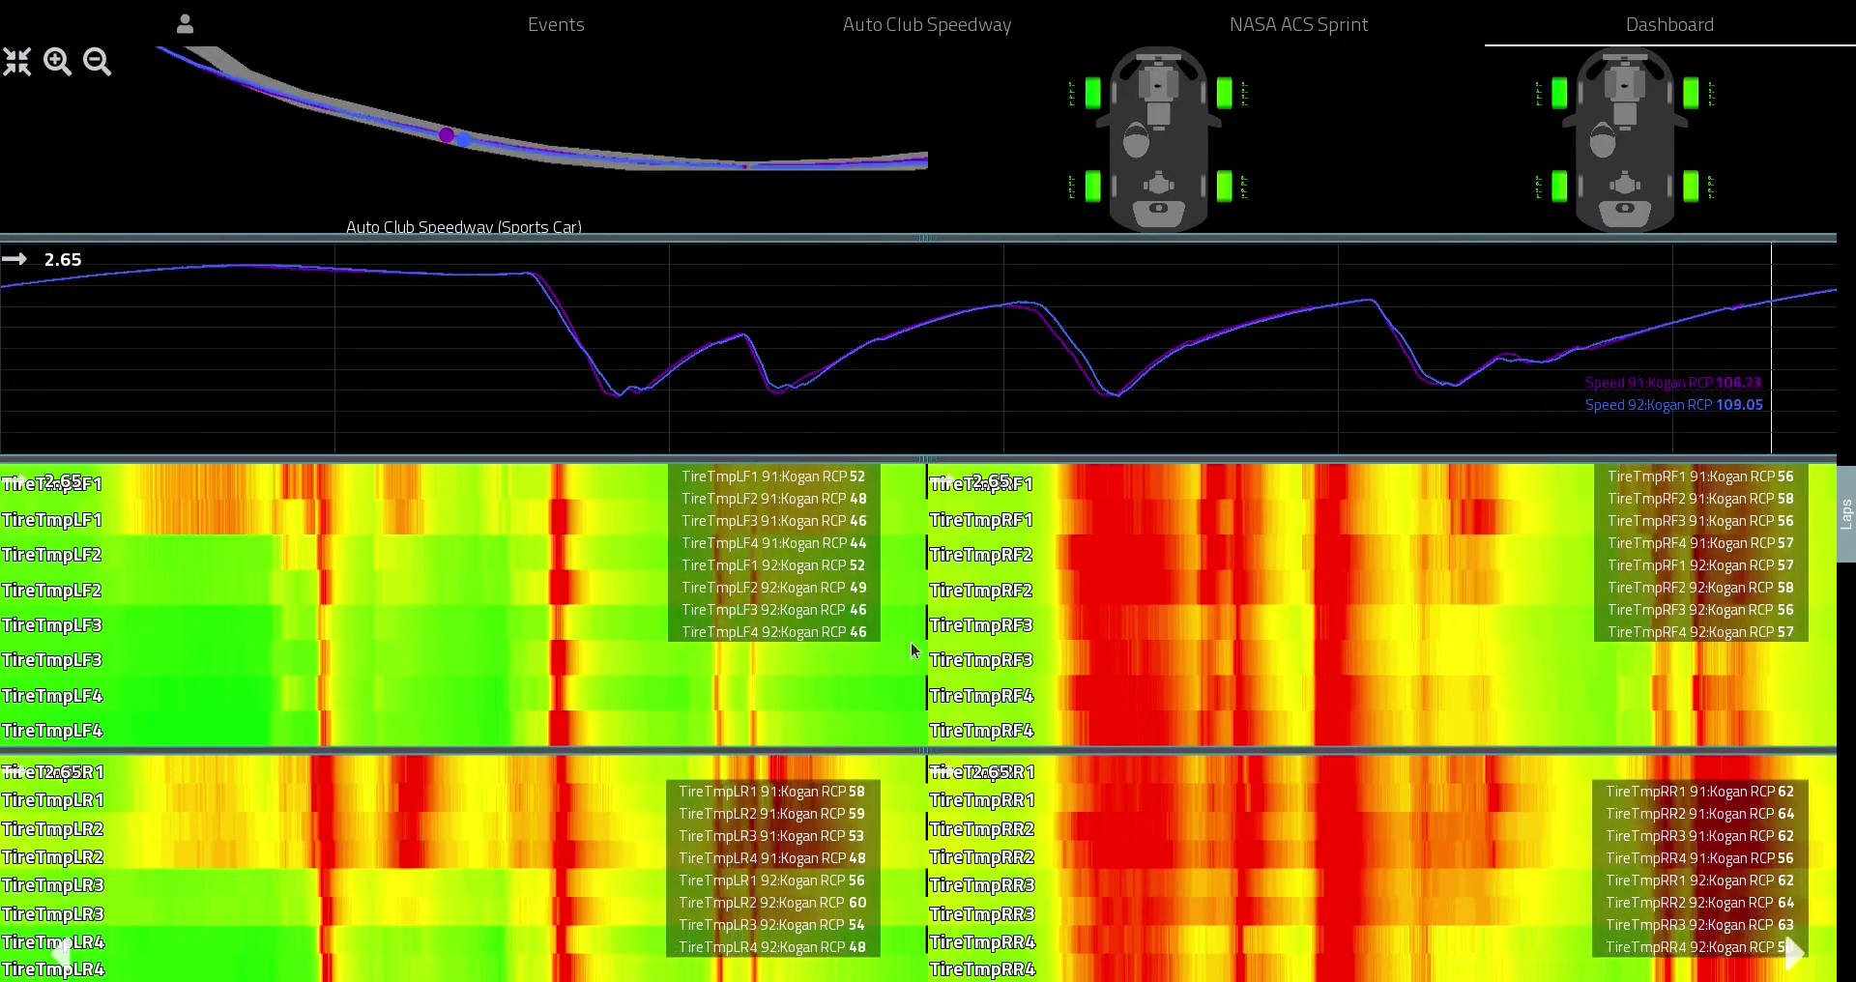